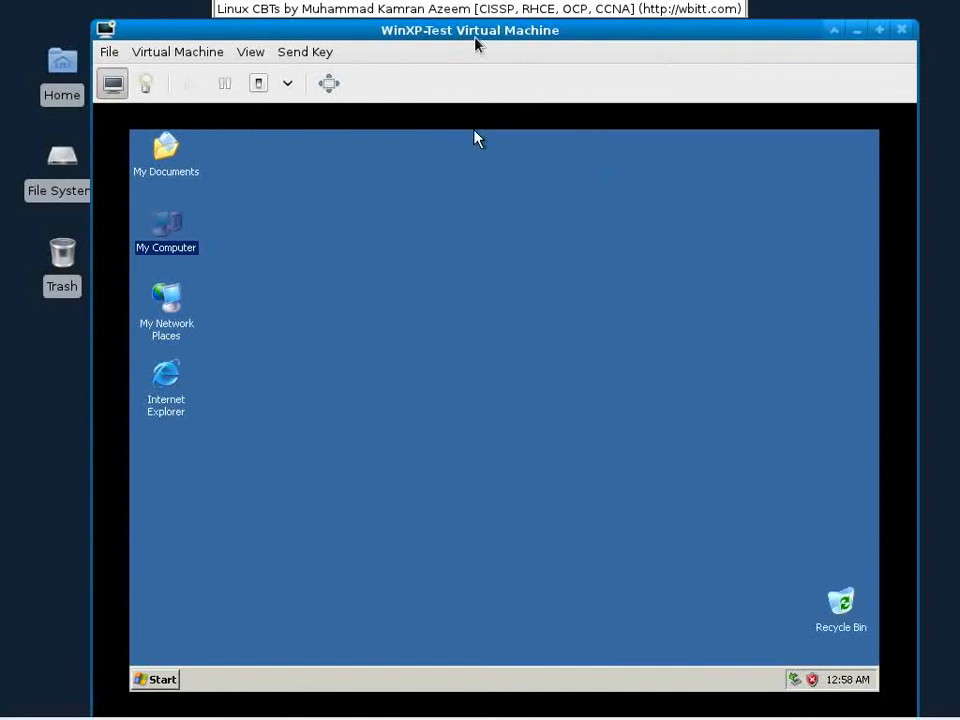
Step: Check the size and free space of Local Disk (C:) and DriveD (D:) in My Computer, then close it
{"action": "mouse_move", "coordinate": [475, 38]}
{"action": "left_mouse_down"}
{"action": "mouse_move", "coordinate": [470, 47]}
{"action": "mouse_move", "coordinate": [469, 36]}
{"action": "left_mouse_up"}
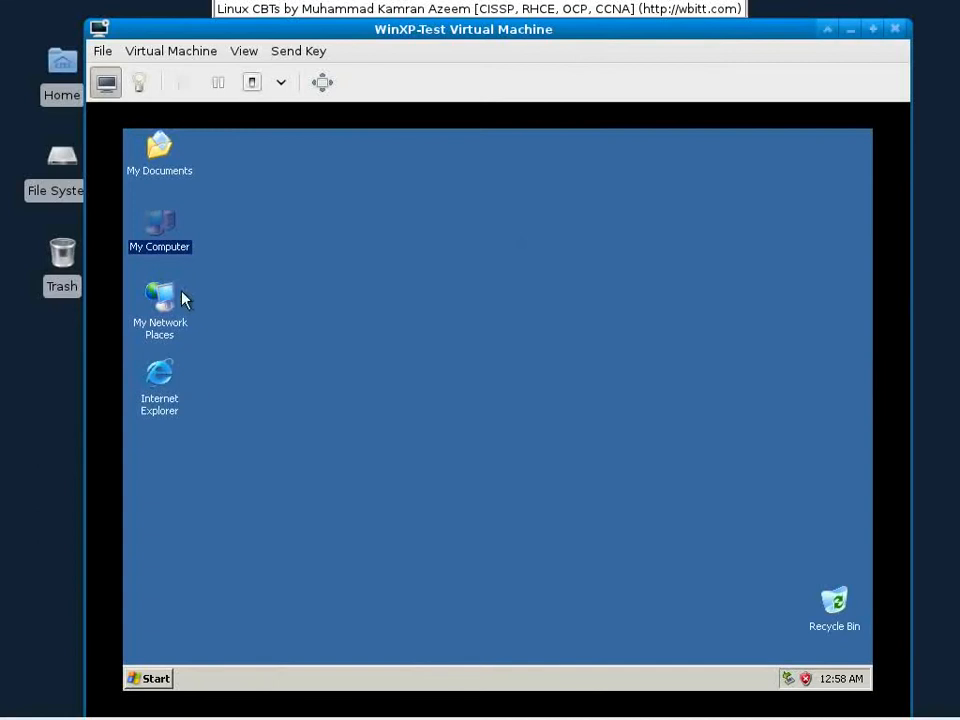
{"action": "double_click", "coordinate": [179, 252]}
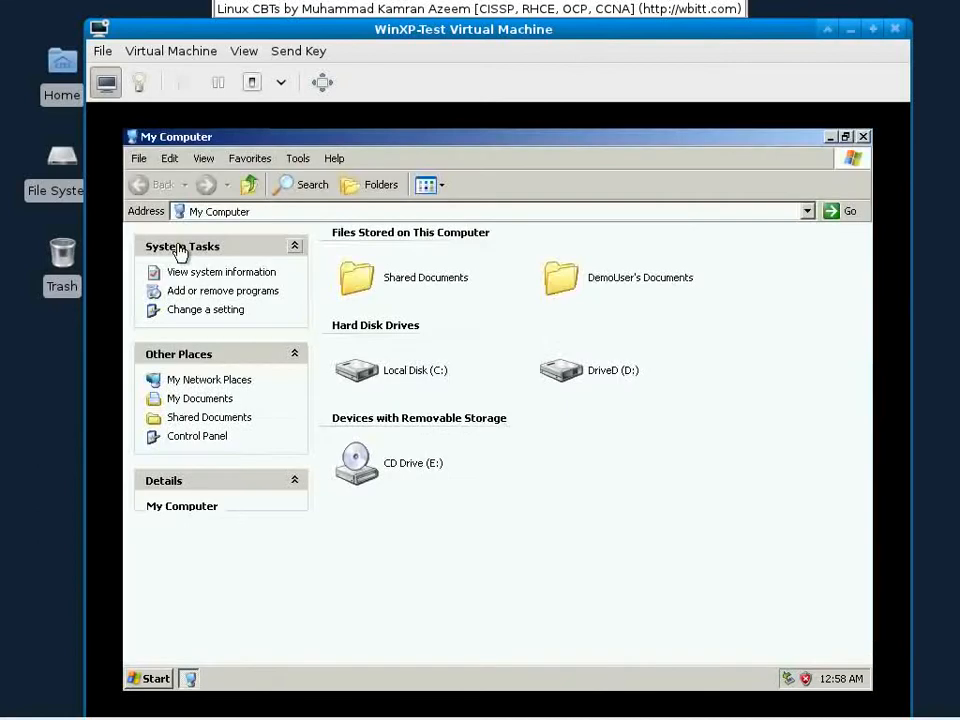
{"action": "left_click", "coordinate": [441, 379]}
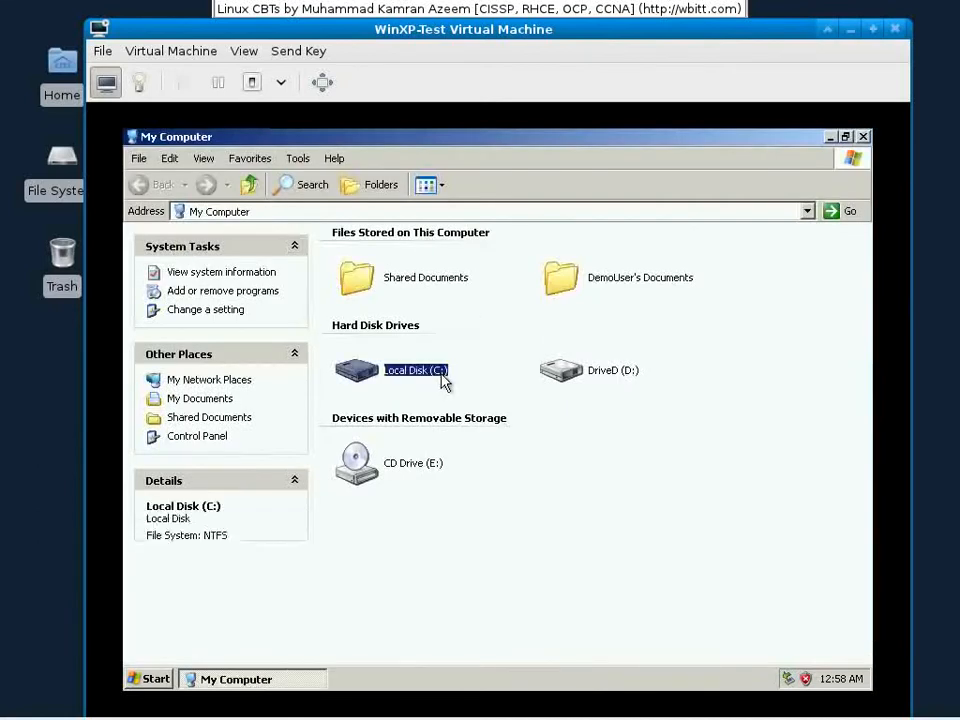
{"action": "left_click", "coordinate": [565, 373]}
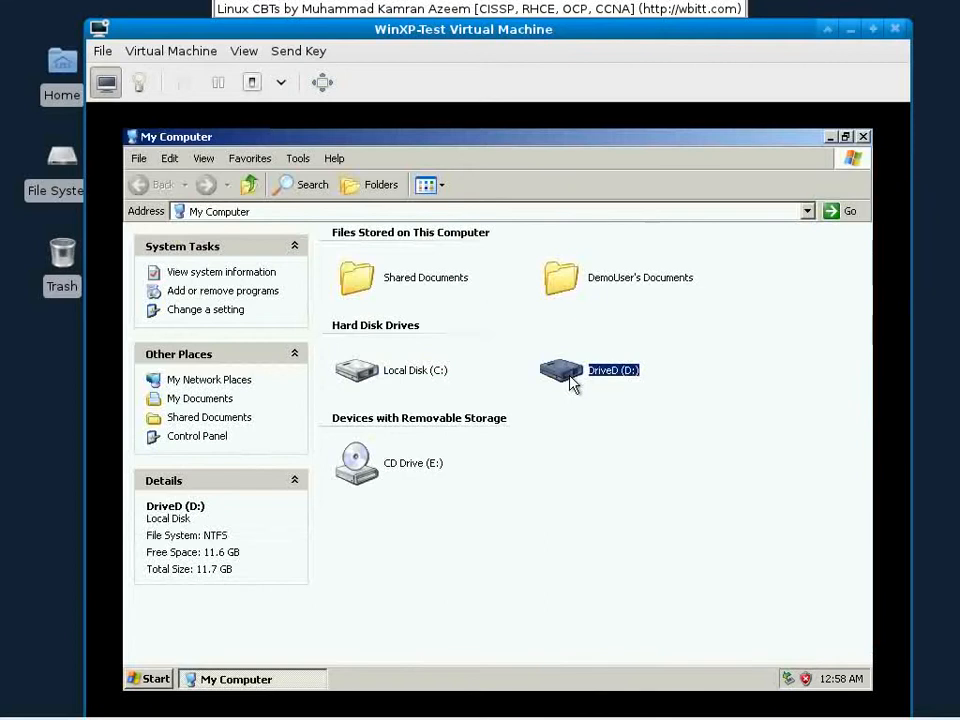
{"action": "double_click", "coordinate": [570, 381]}
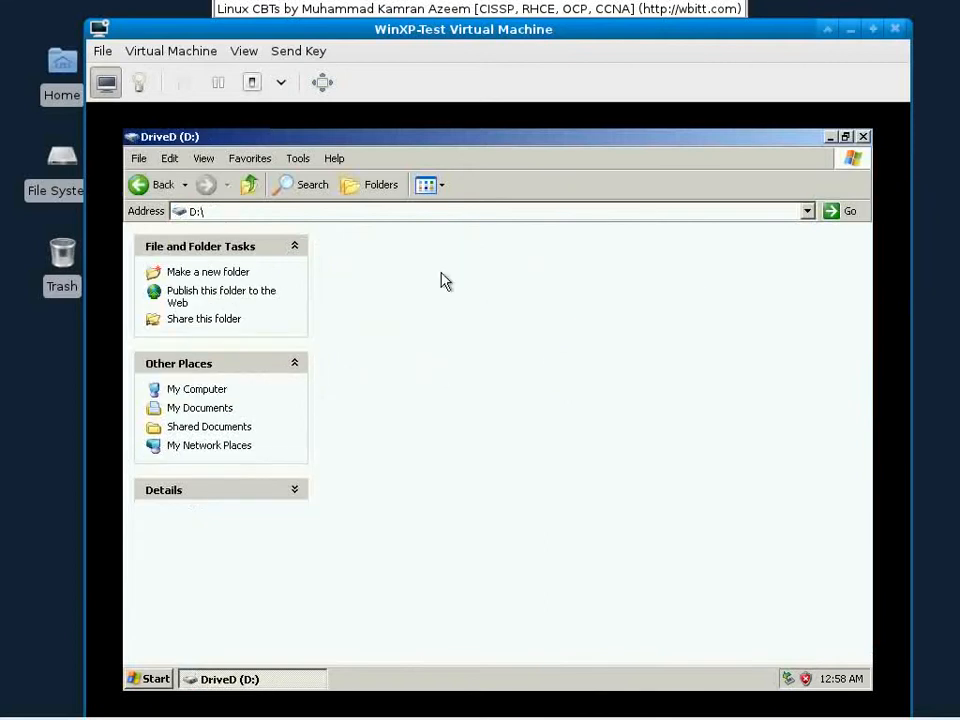
{"action": "left_click", "coordinate": [249, 185]}
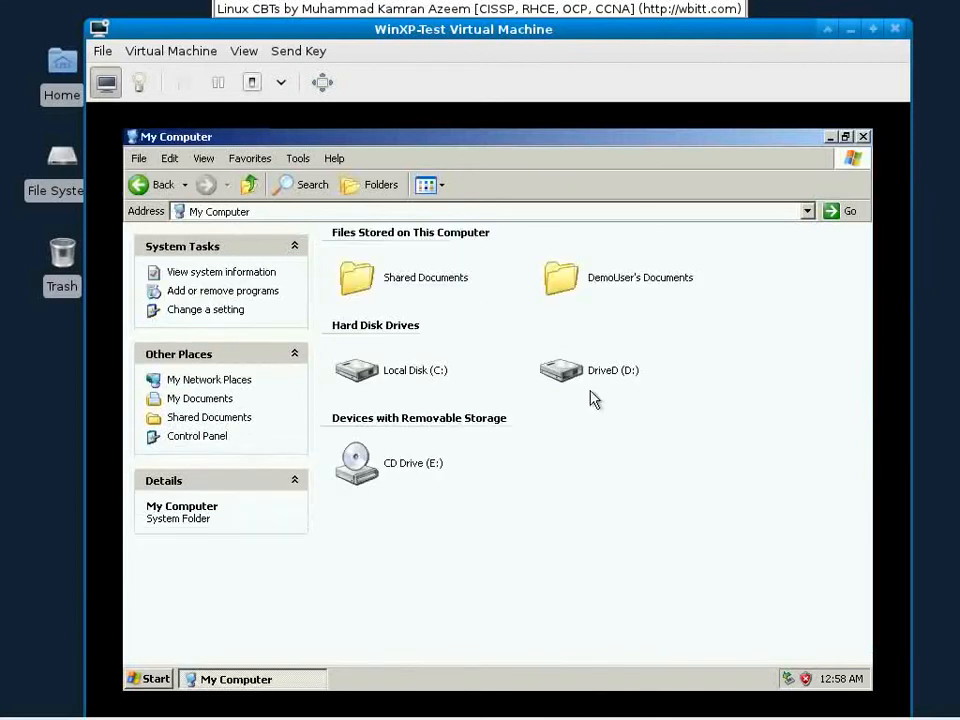
{"action": "left_click", "coordinate": [589, 379]}
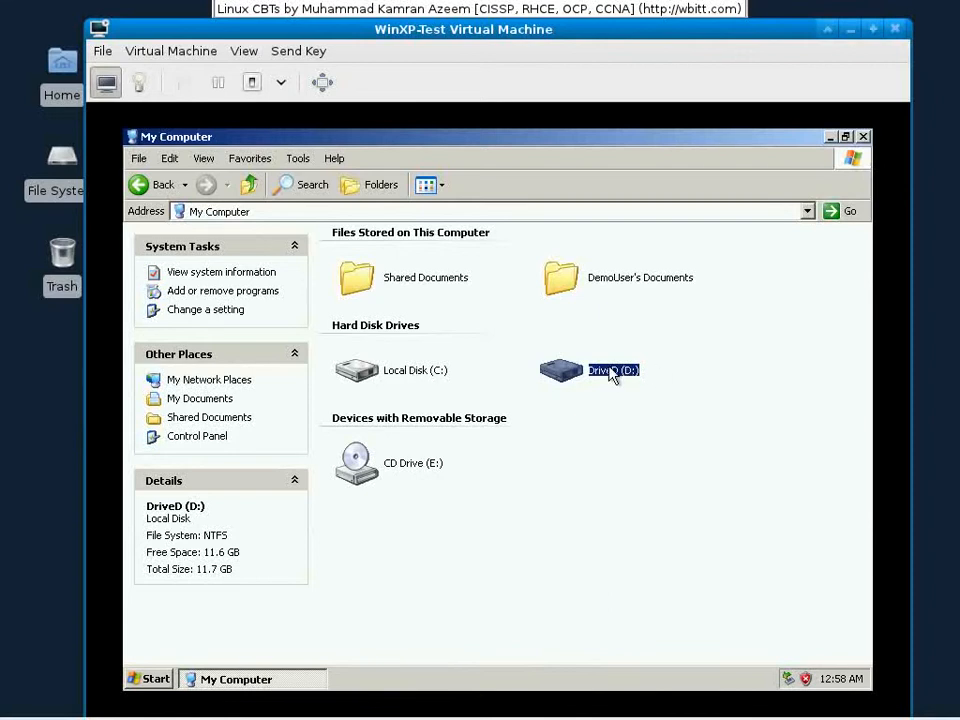
{"action": "mouse_move", "coordinate": [611, 374]}
{"action": "left_click", "coordinate": [864, 137]}
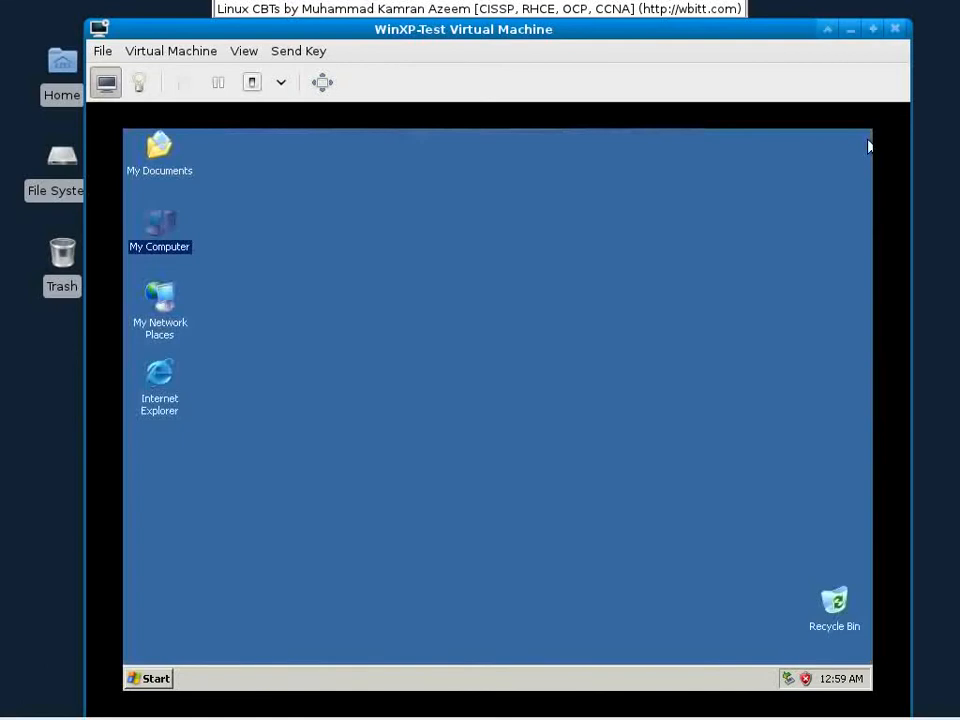
Step: Open Computer Management from My Computer and show the Disk Management layout
{"action": "right_click", "coordinate": [162, 223]}
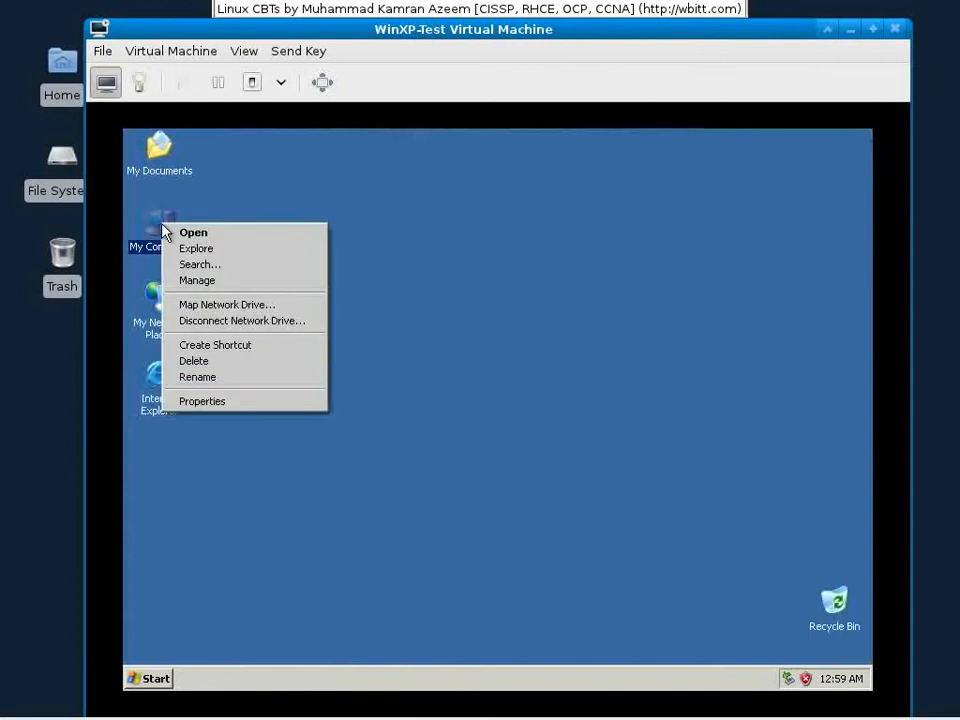
{"action": "left_click", "coordinate": [245, 281]}
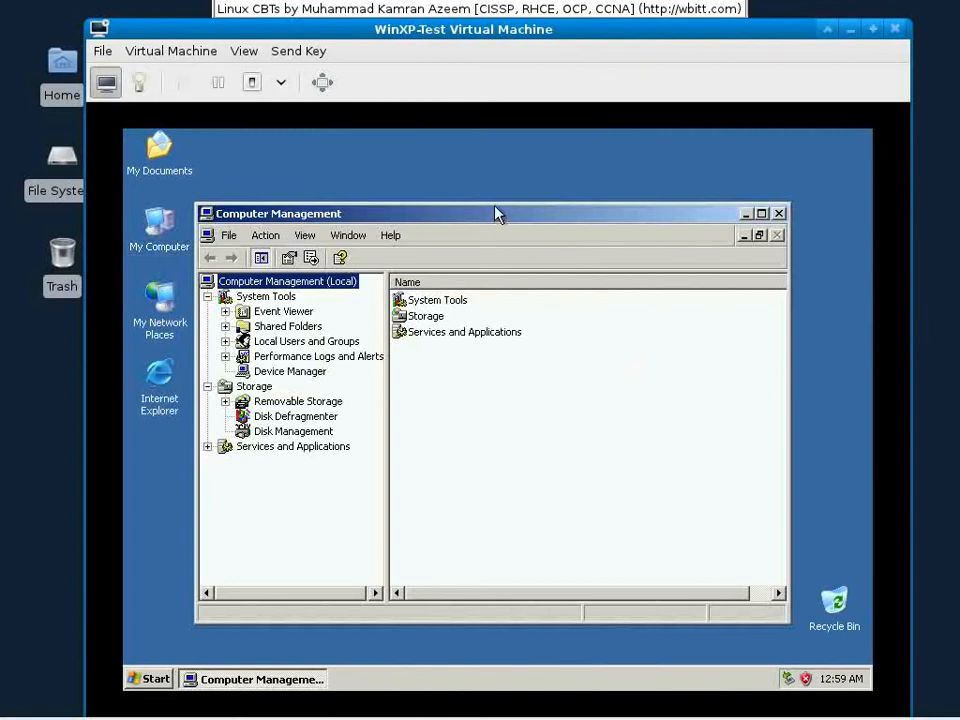
{"action": "left_click_drag", "start_coordinate": [497, 212], "coordinate": [494, 195]}
{"action": "left_click", "coordinate": [298, 411]}
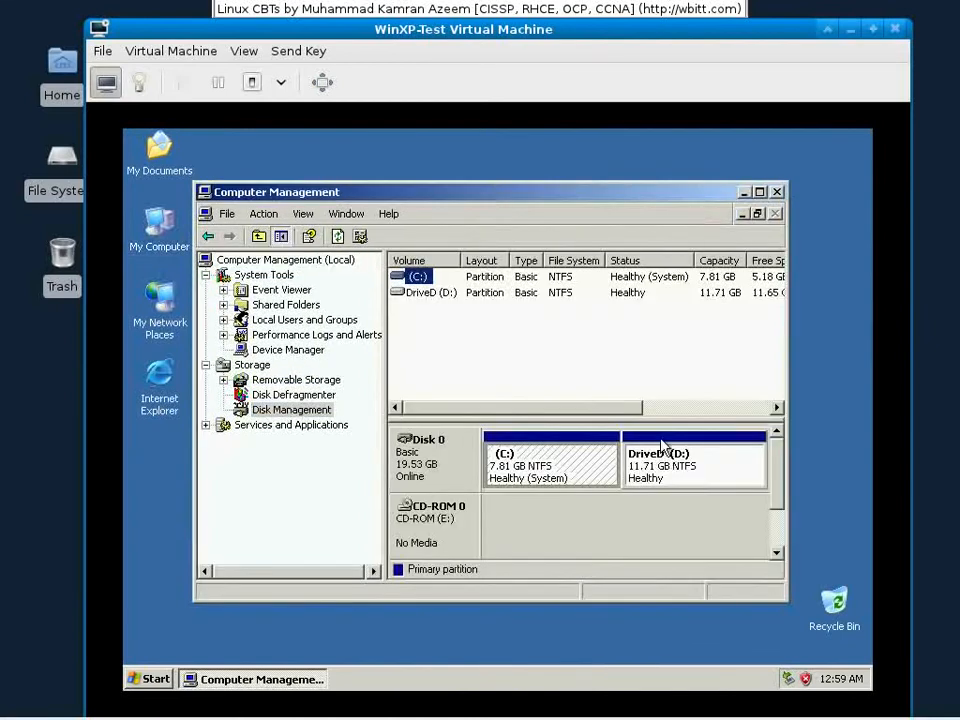
Step: Confirm in My Computer that DriveD (D:) is empty, then close its window
{"action": "double_click", "coordinate": [166, 230]}
{"action": "left_click", "coordinate": [607, 379]}
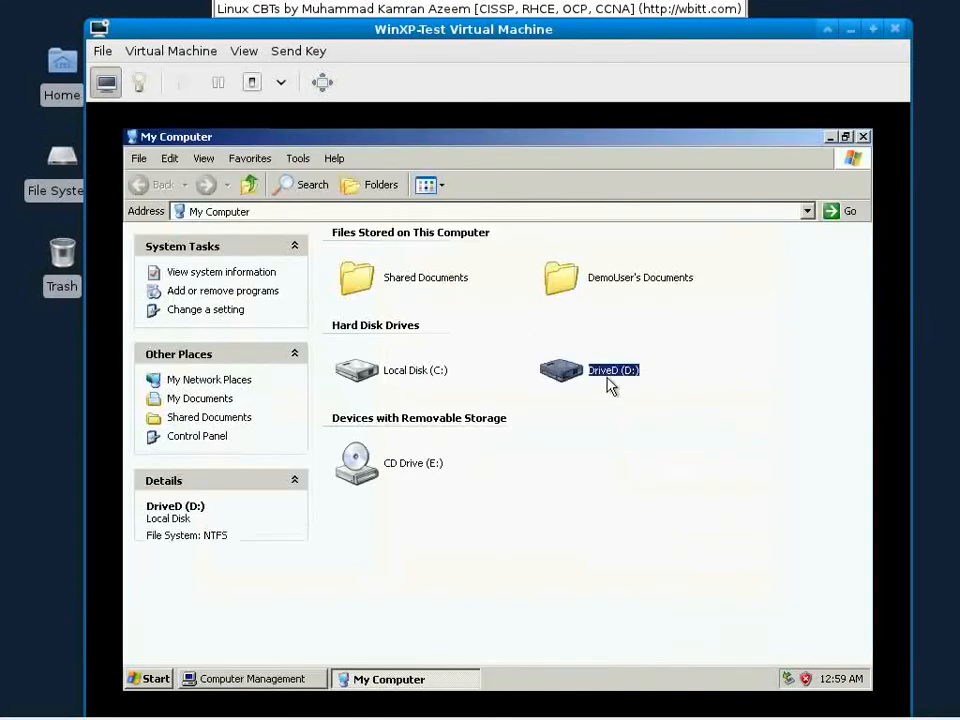
{"action": "double_click", "coordinate": [612, 386]}
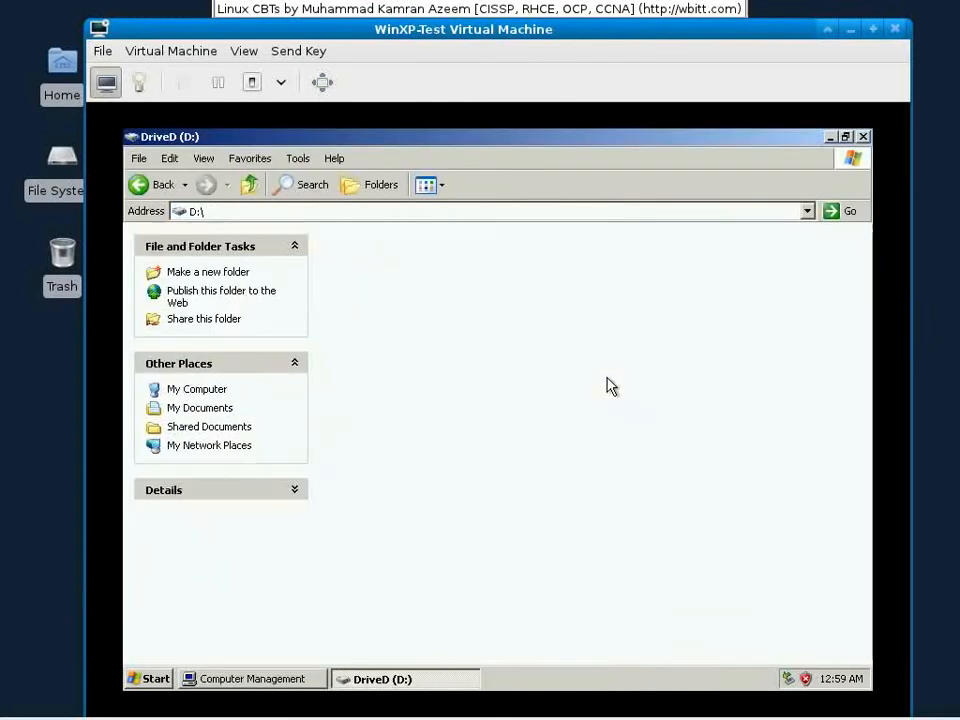
{"action": "left_click", "coordinate": [864, 138]}
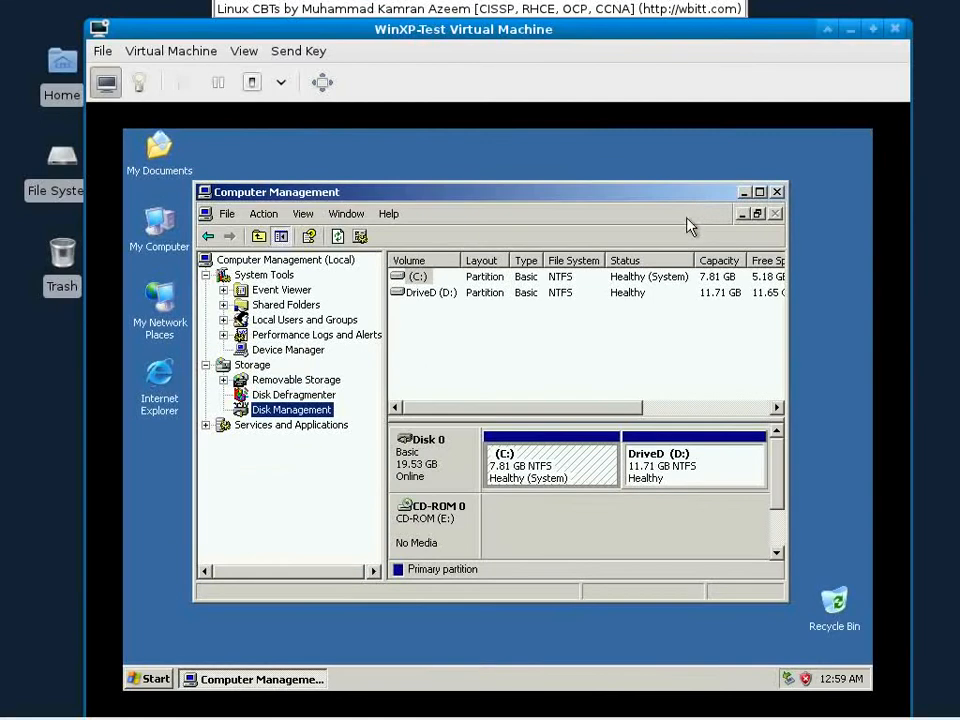
Step: Delete the DriveD (D:) partition on Disk 0 and confirm removing its data
{"action": "left_click", "coordinate": [643, 456]}
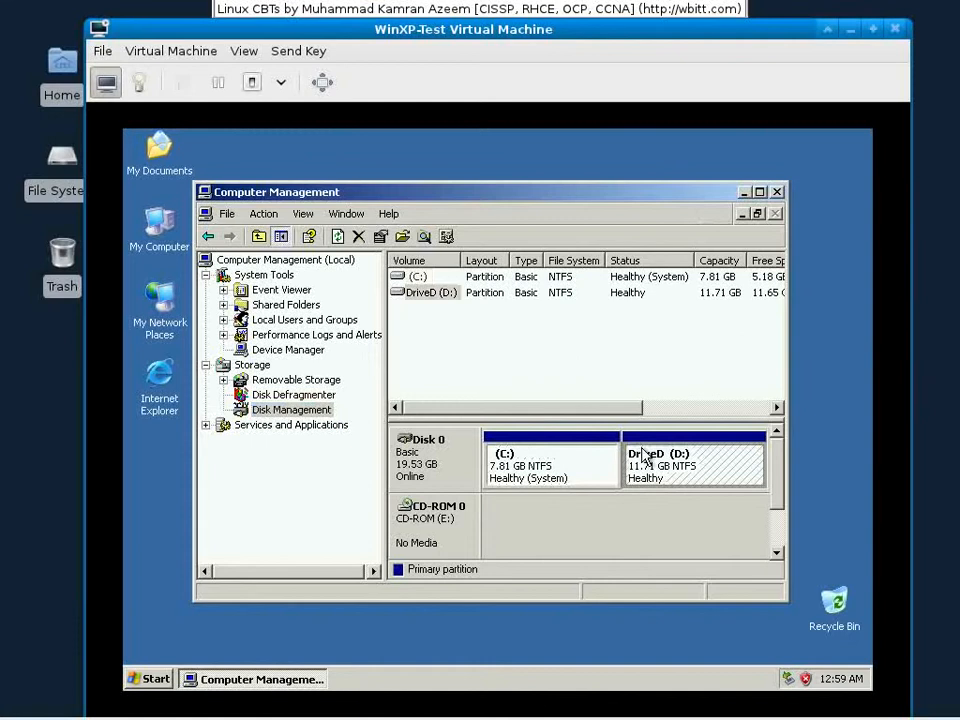
{"action": "right_click", "coordinate": [689, 477]}
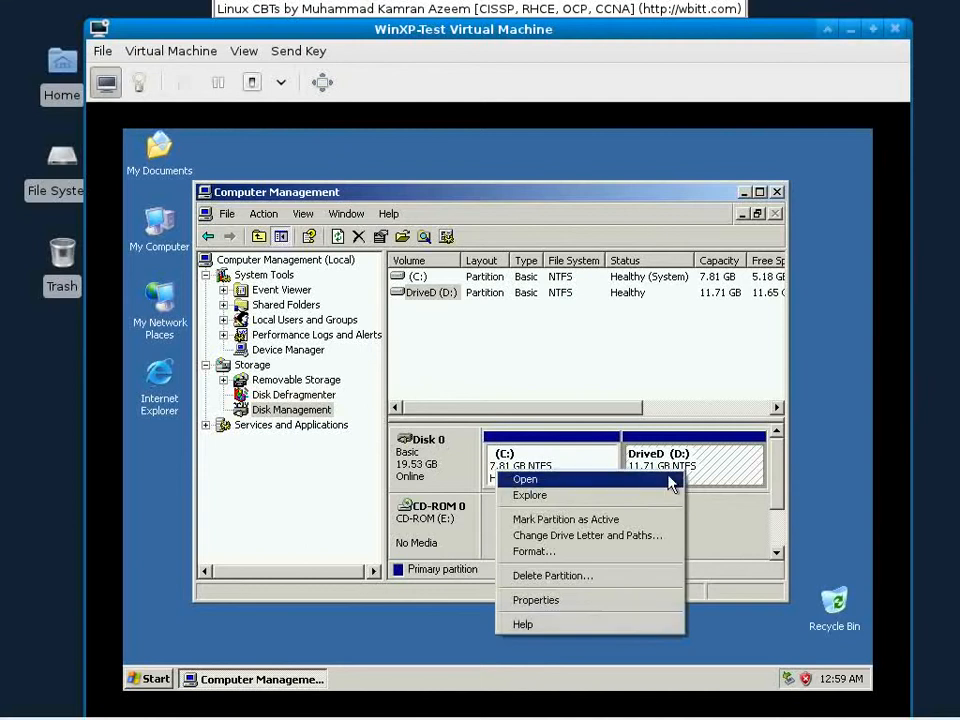
{"action": "left_click", "coordinate": [570, 586]}
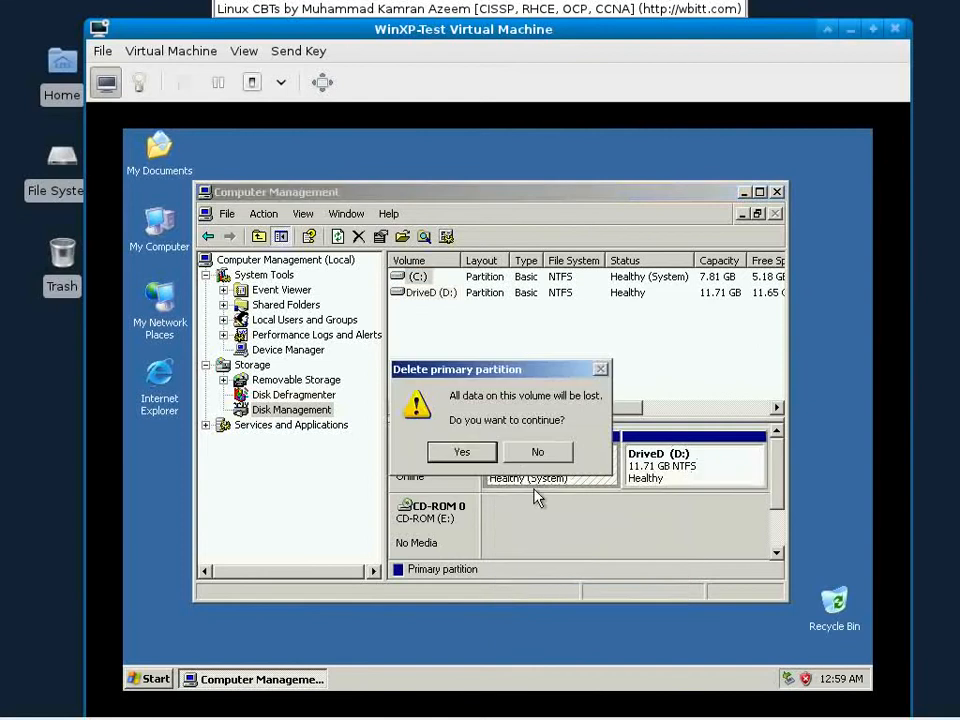
{"action": "left_click", "coordinate": [461, 451]}
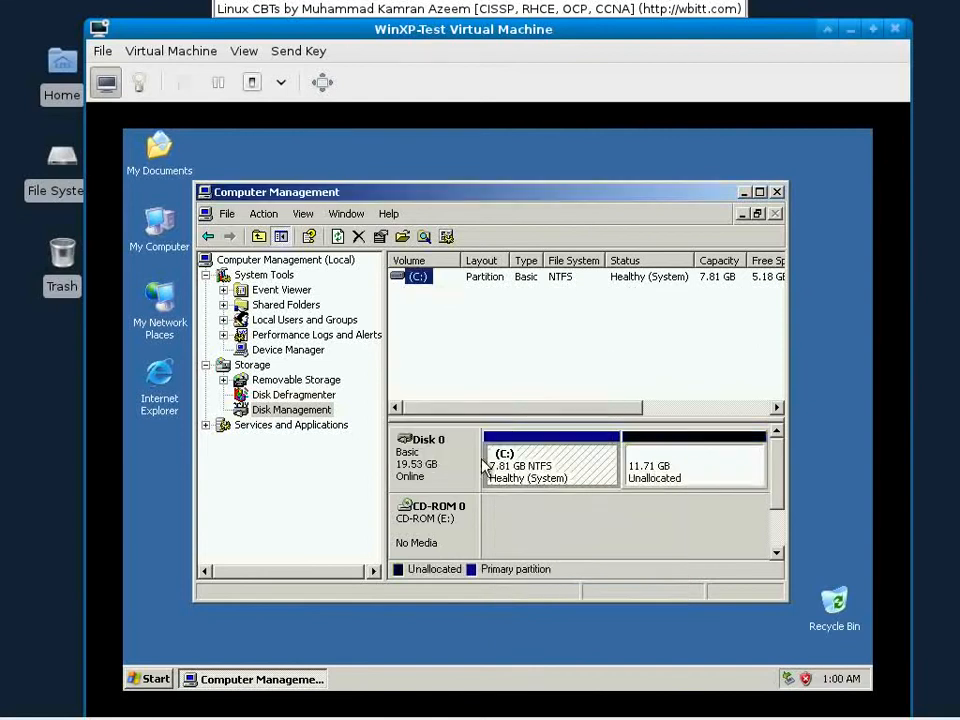
Step: Create an extended partition using the full 11994 MB of unallocated space on Disk 0
{"action": "left_click", "coordinate": [663, 468]}
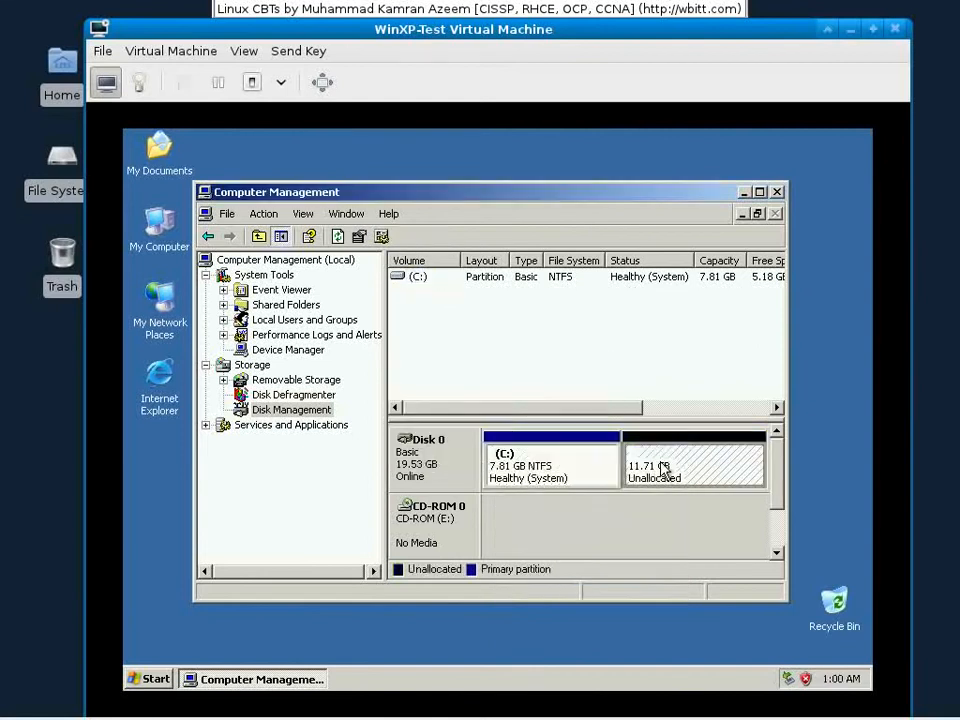
{"action": "right_click", "coordinate": [663, 468]}
{"action": "left_click", "coordinate": [698, 478]}
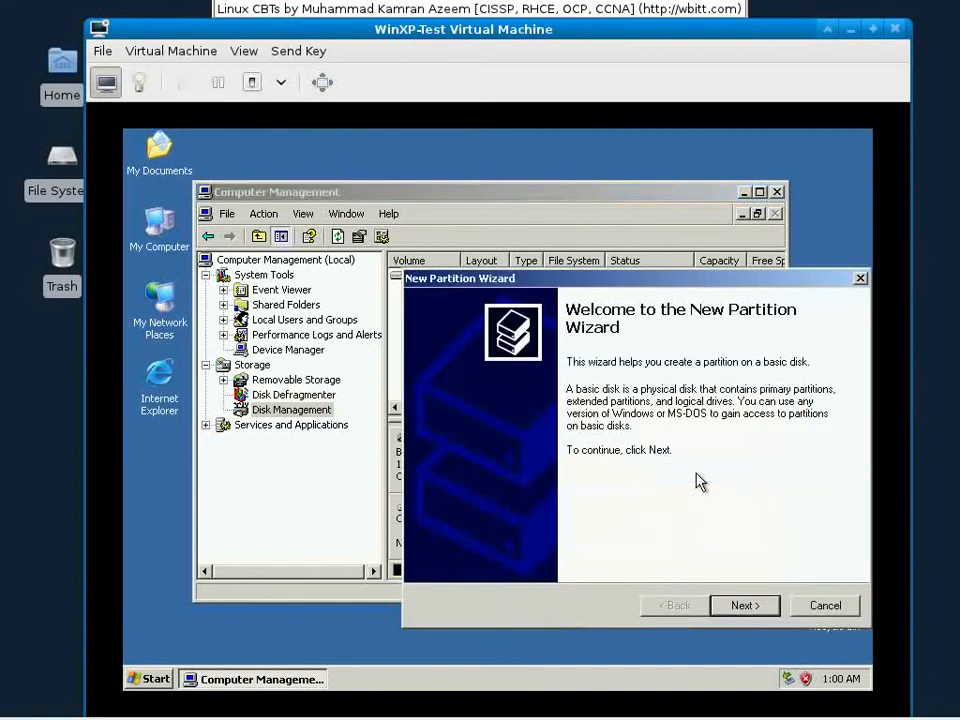
{"action": "left_click", "coordinate": [745, 606]}
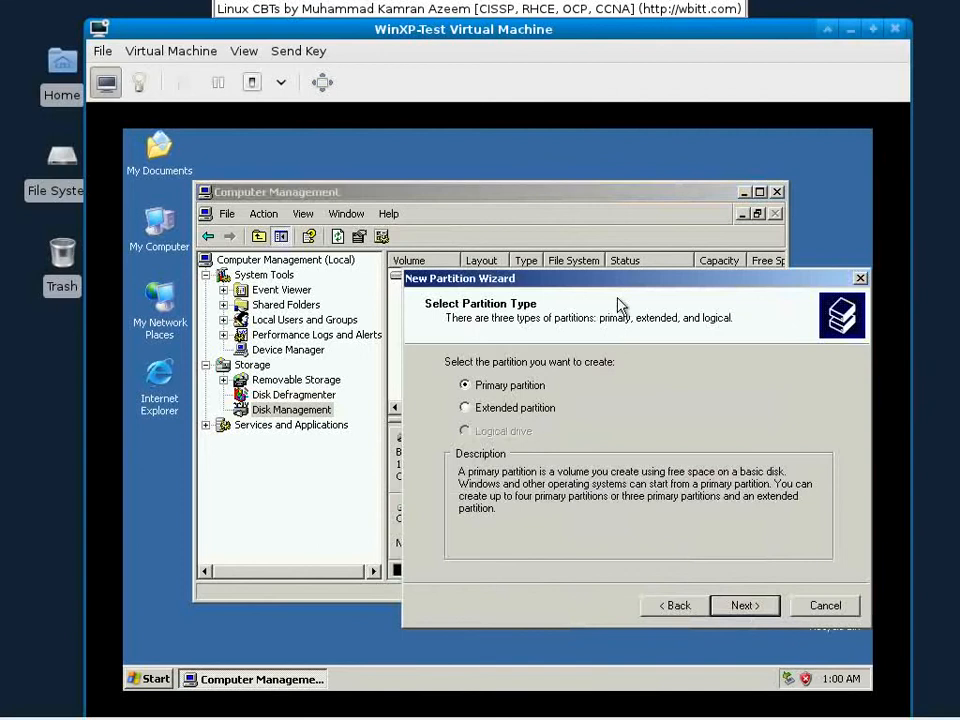
{"action": "left_click_drag", "start_coordinate": [630, 288], "coordinate": [360, 231]}
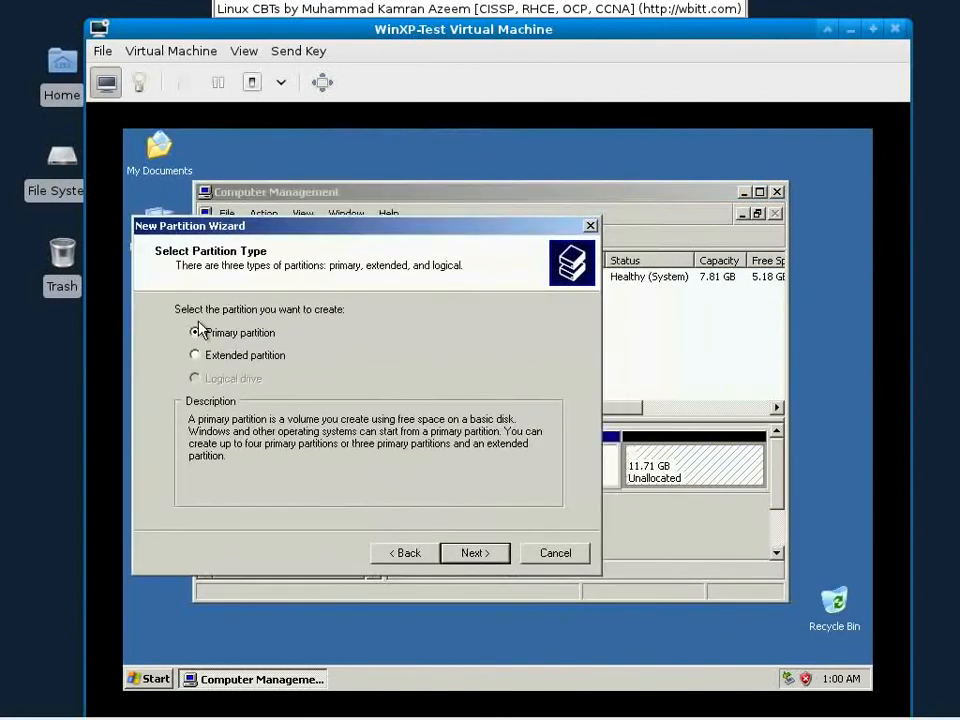
{"action": "left_click", "coordinate": [212, 358]}
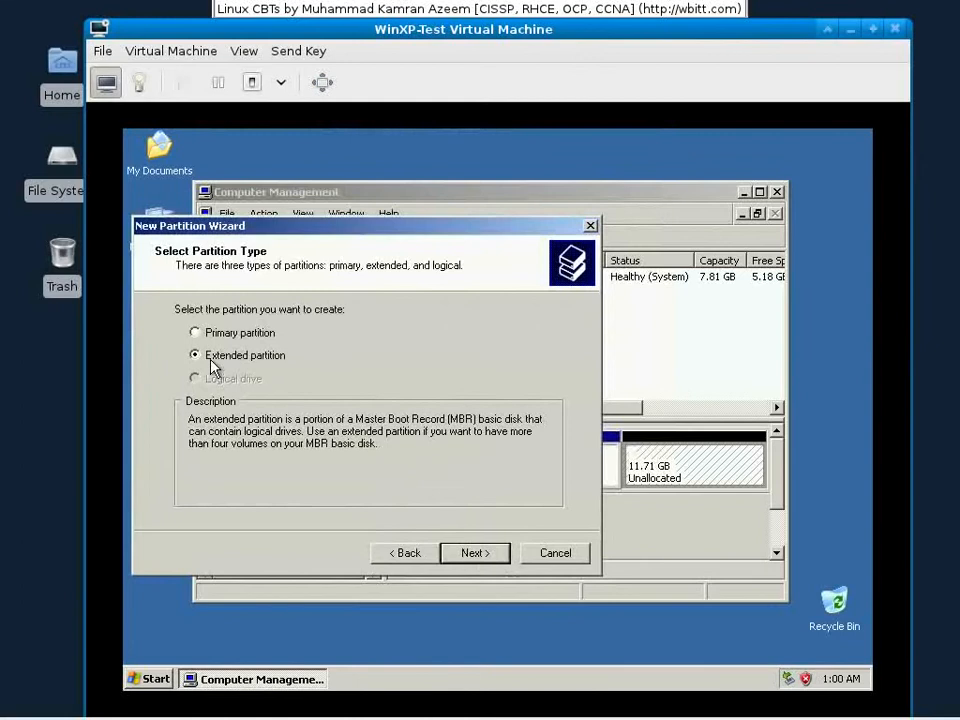
{"action": "left_click", "coordinate": [468, 556]}
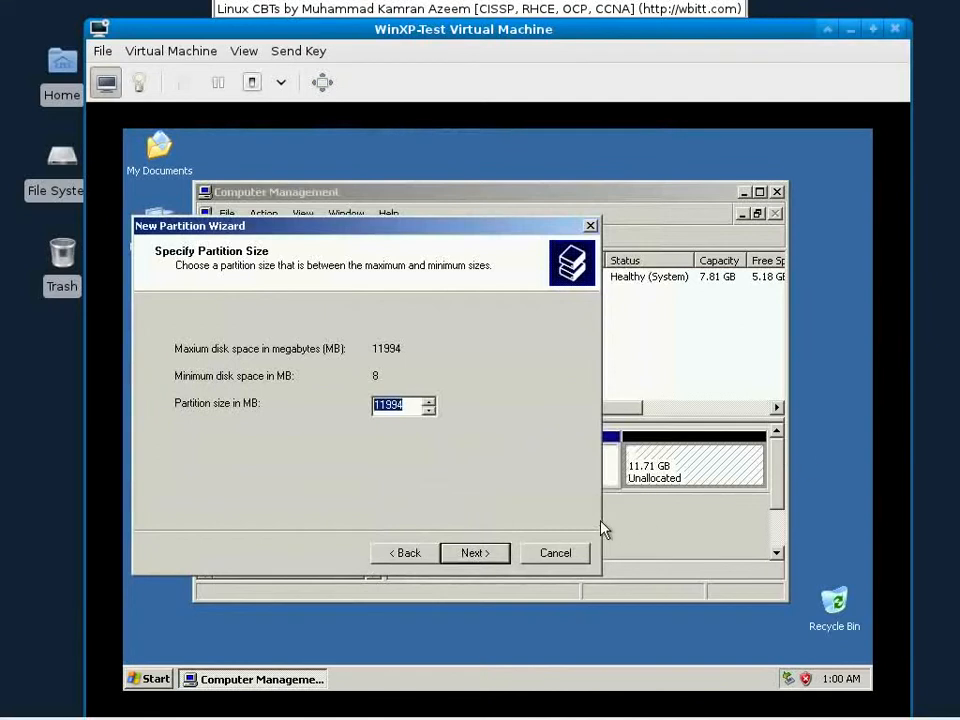
{"action": "left_click", "coordinate": [503, 555]}
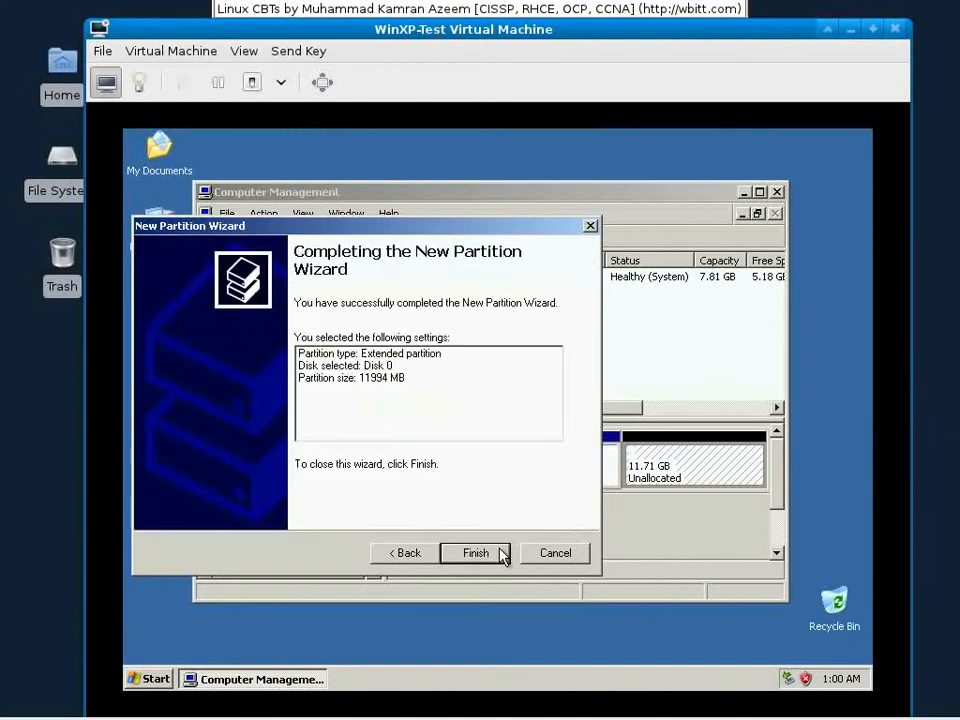
{"action": "left_click", "coordinate": [502, 555]}
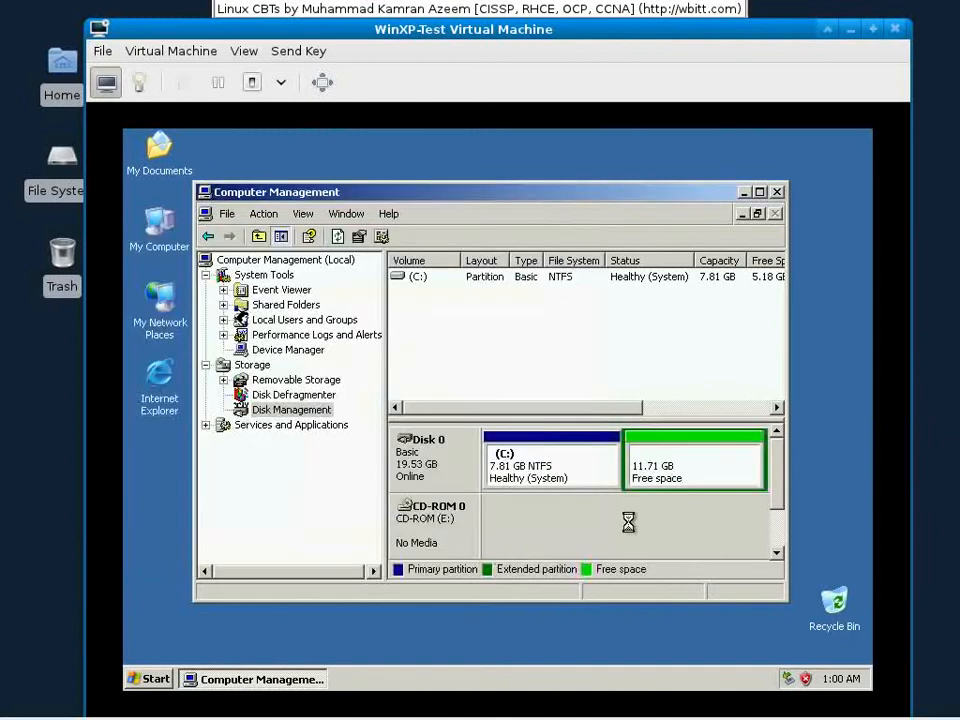
{"action": "left_click", "coordinate": [673, 469]}
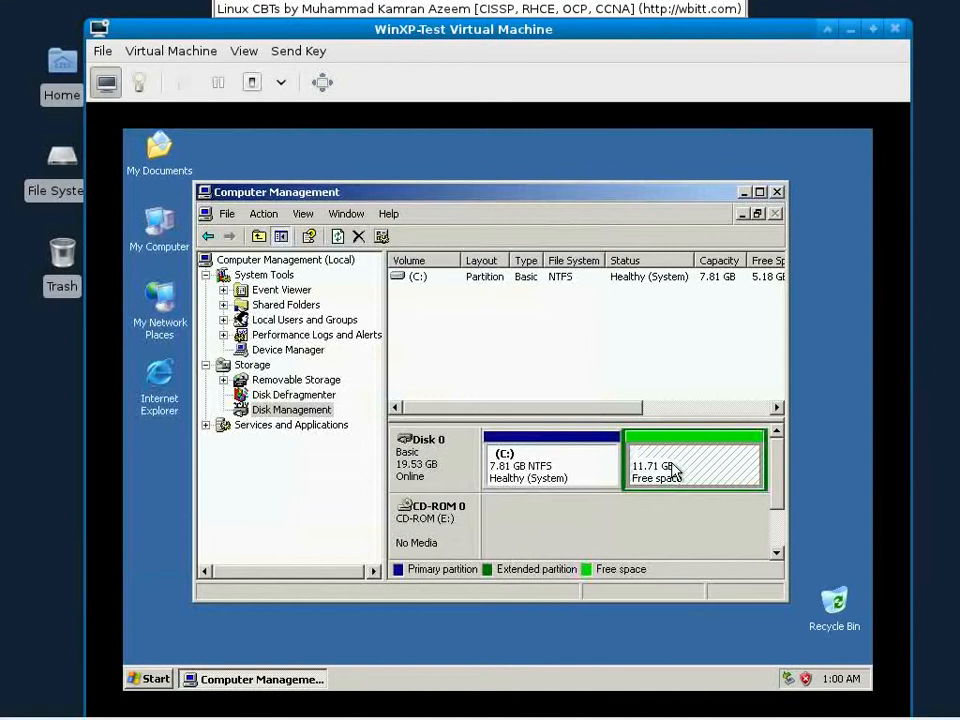
Step: Start a New Logical Drive wizard on the free space, then cancel it
{"action": "right_click", "coordinate": [673, 471]}
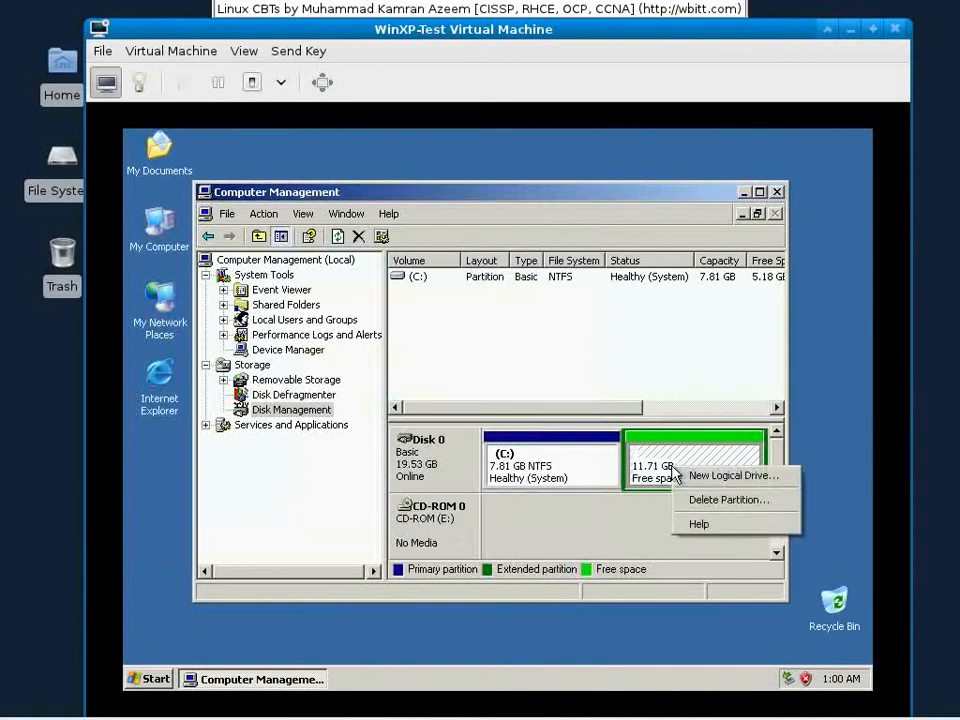
{"action": "left_click", "coordinate": [704, 482]}
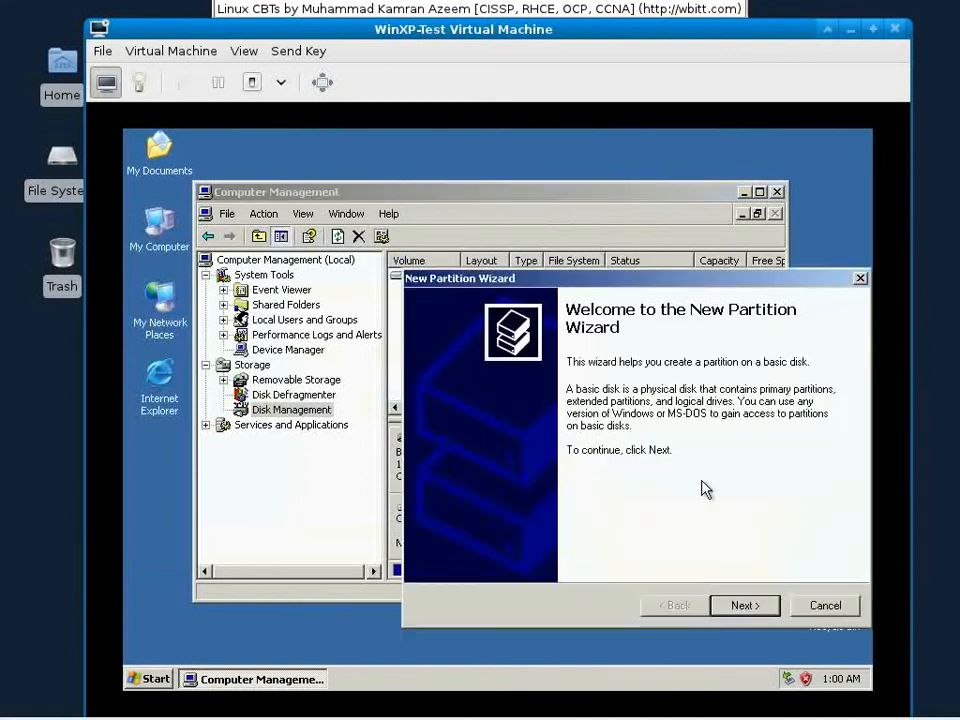
{"action": "left_click_drag", "start_coordinate": [779, 282], "coordinate": [547, 229]}
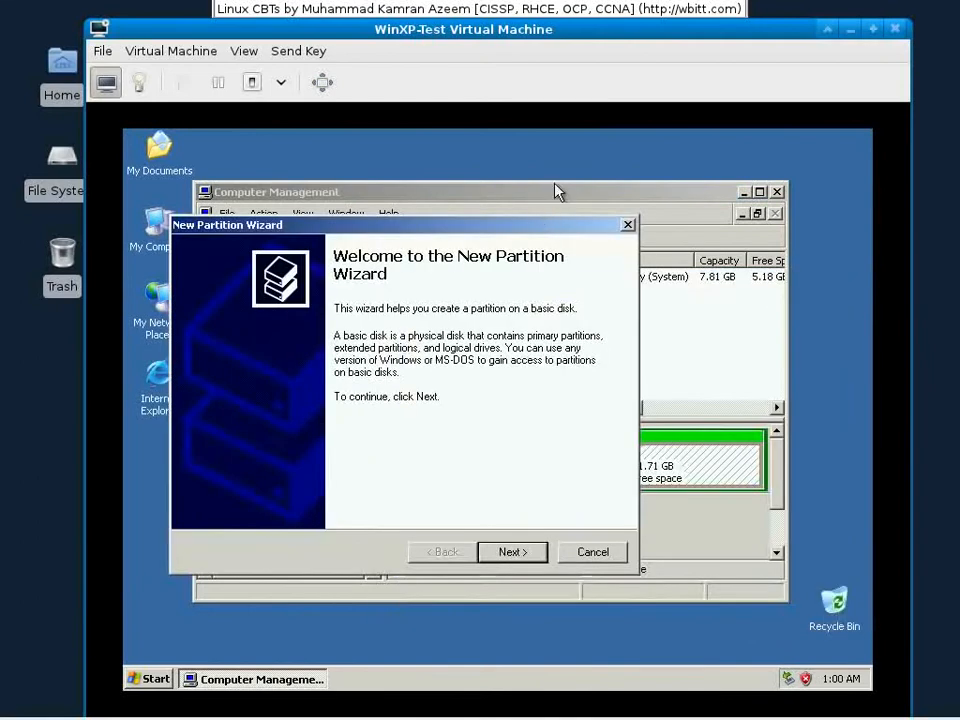
{"action": "left_click", "coordinate": [592, 553]}
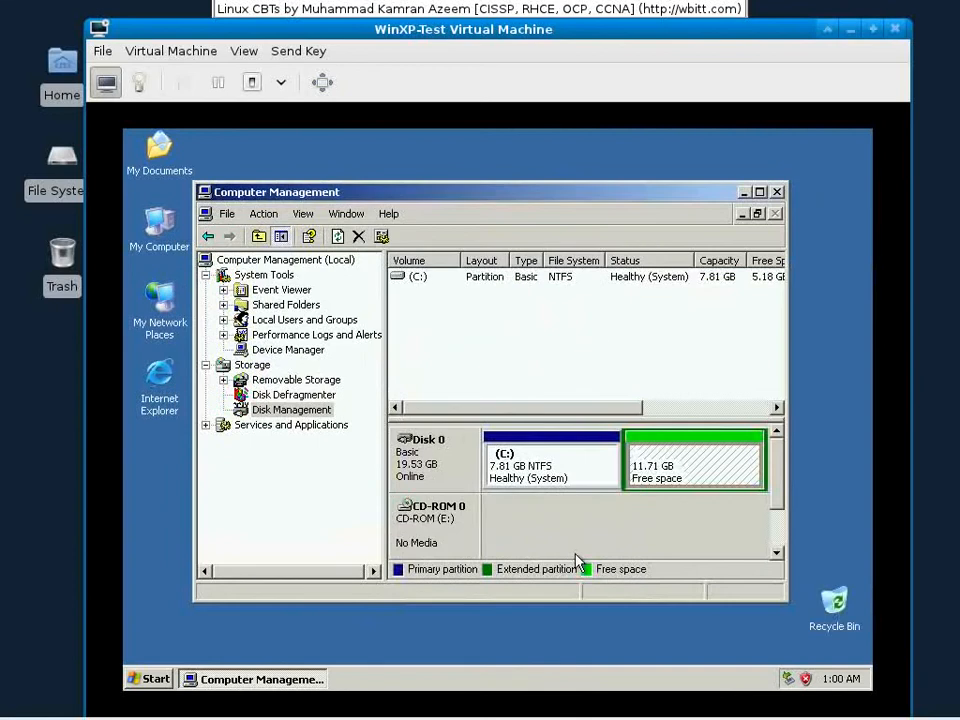
{"action": "left_click_drag", "start_coordinate": [703, 194], "coordinate": [787, 257]}
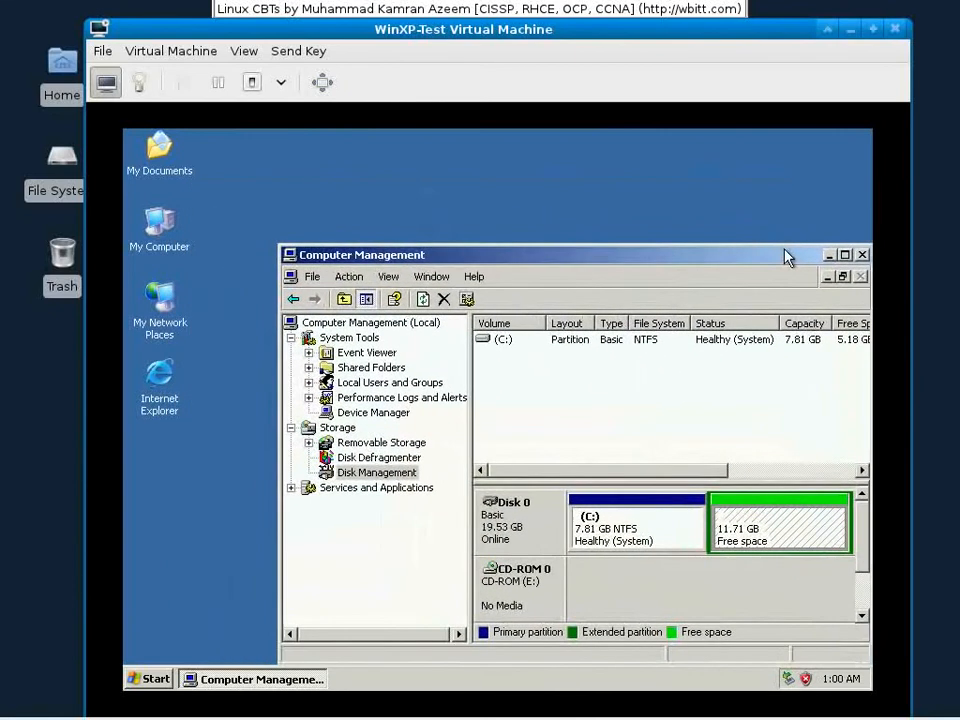
Step: Start a new logical drive in the free space with a size of 4000 MB
{"action": "right_click", "coordinate": [744, 501]}
{"action": "left_click", "coordinate": [735, 514]}
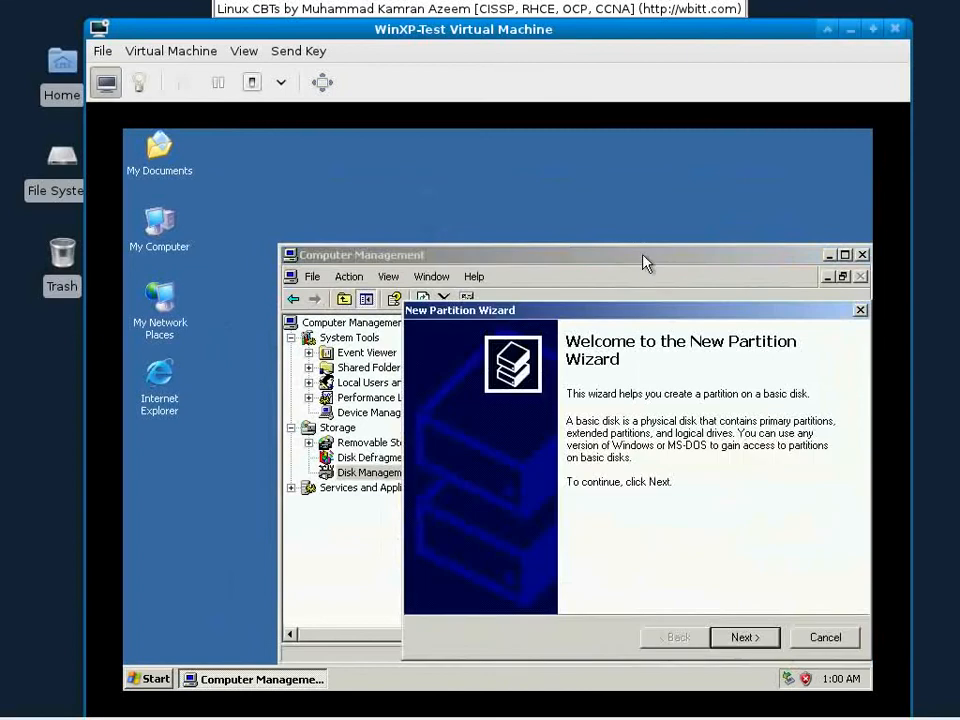
{"action": "left_click_drag", "start_coordinate": [668, 311], "coordinate": [396, 141]}
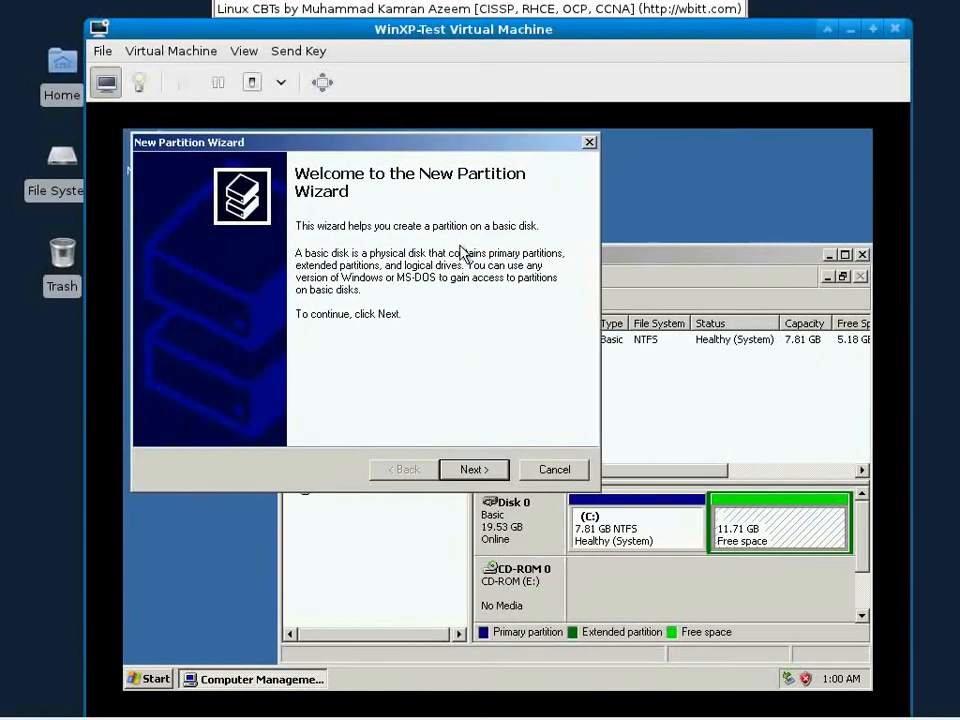
{"action": "left_click", "coordinate": [484, 467]}
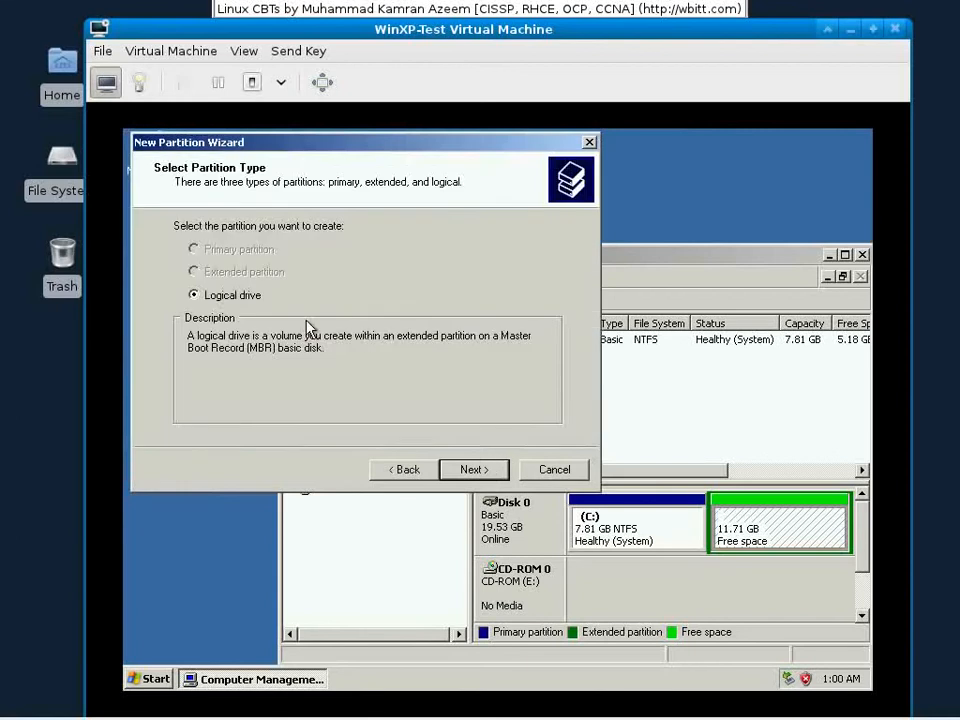
{"action": "left_click", "coordinate": [488, 469]}
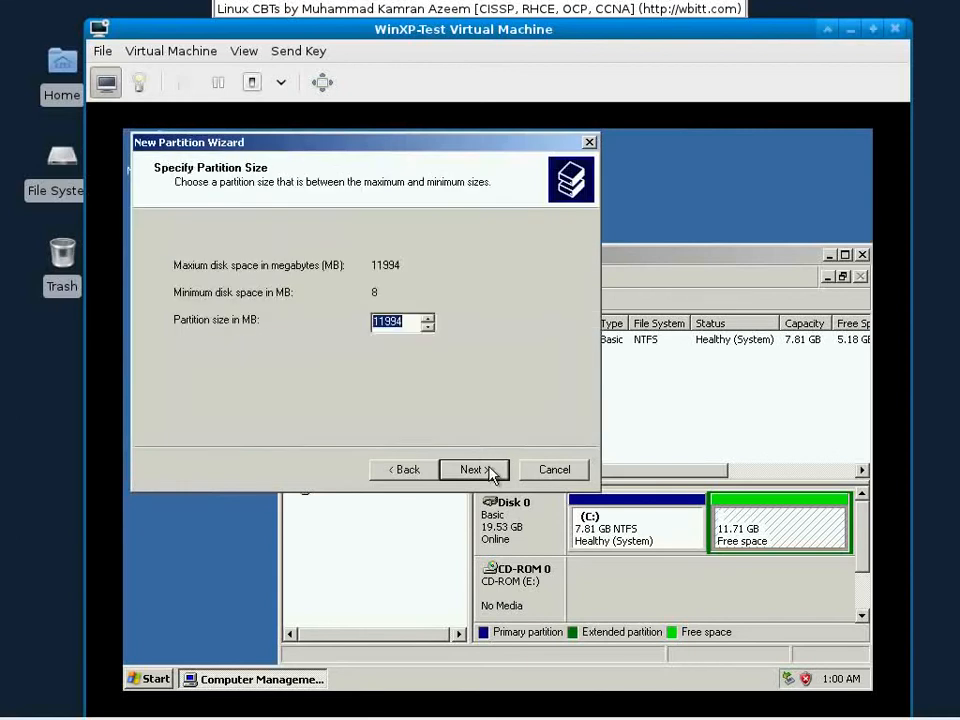
{"action": "type", "text": "40000"}
{"action": "key", "text": "BackSpace"}
{"action": "left_click", "coordinate": [466, 469]}
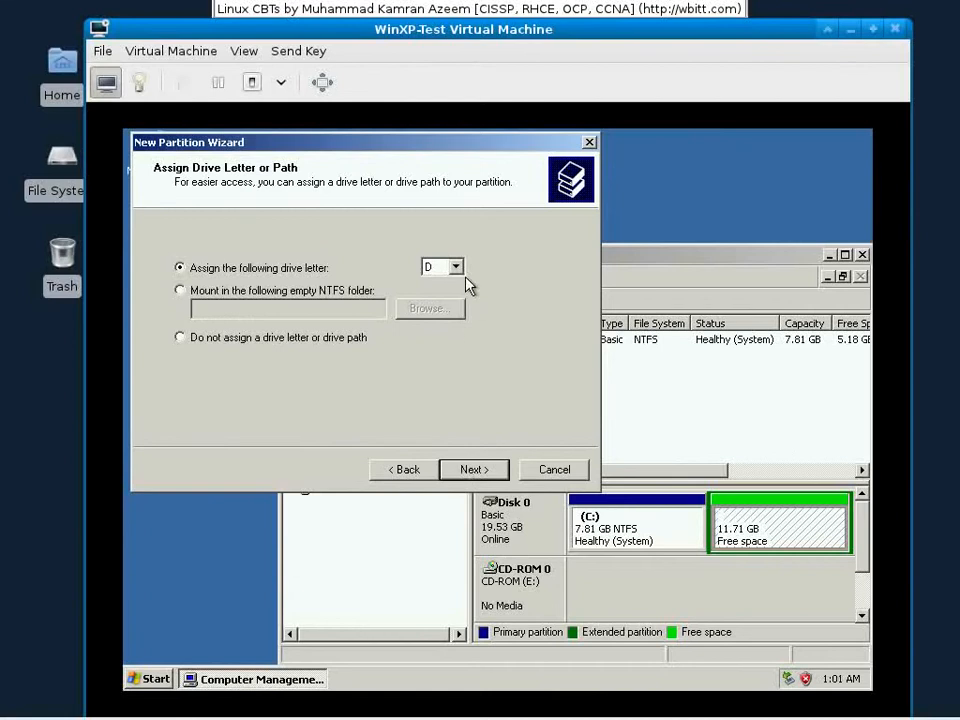
Step: Assign drive letter D, format as NTFS with label DriveD, and finish the wizard
{"action": "left_click", "coordinate": [460, 471]}
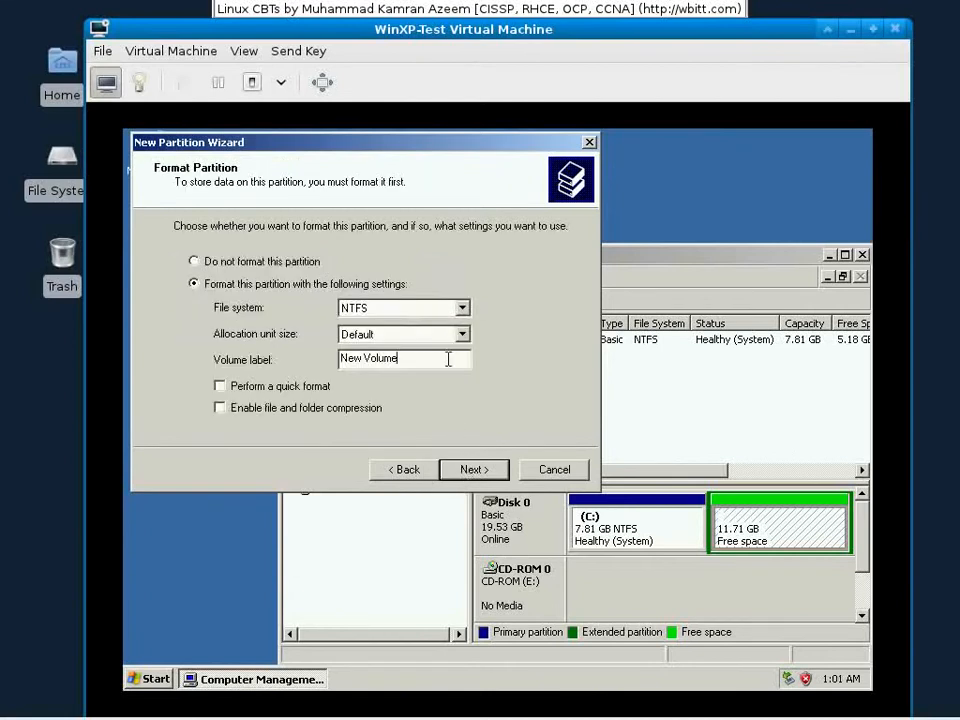
{"action": "left_click_drag", "start_coordinate": [448, 358], "coordinate": [330, 347]}
{"action": "type", "text": "DriveD"}
{"action": "left_click", "coordinate": [491, 470]}
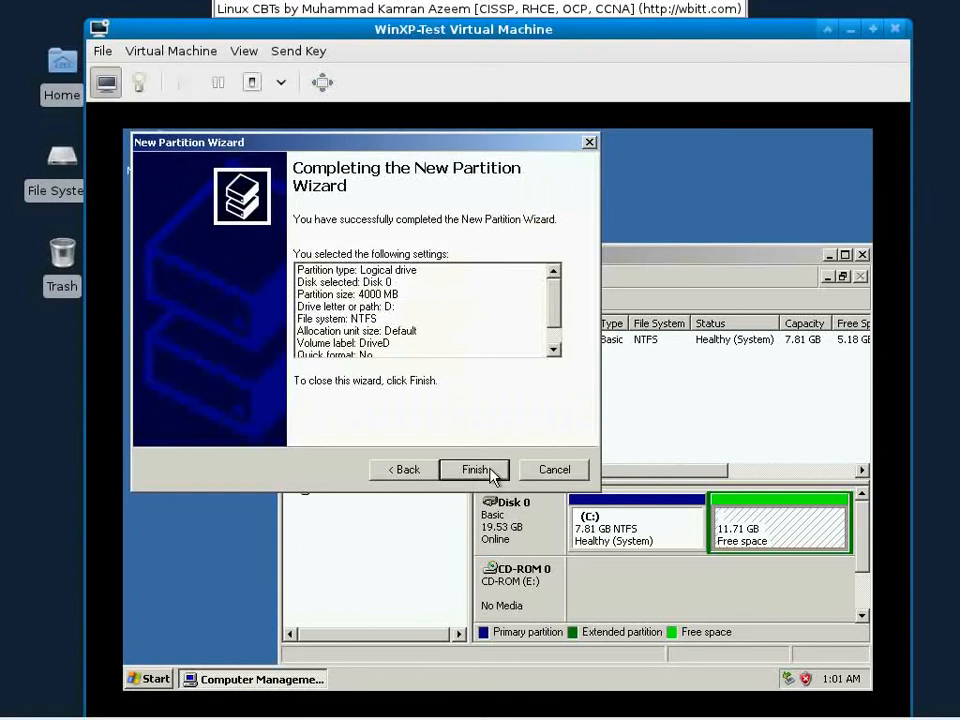
{"action": "left_click", "coordinate": [490, 470]}
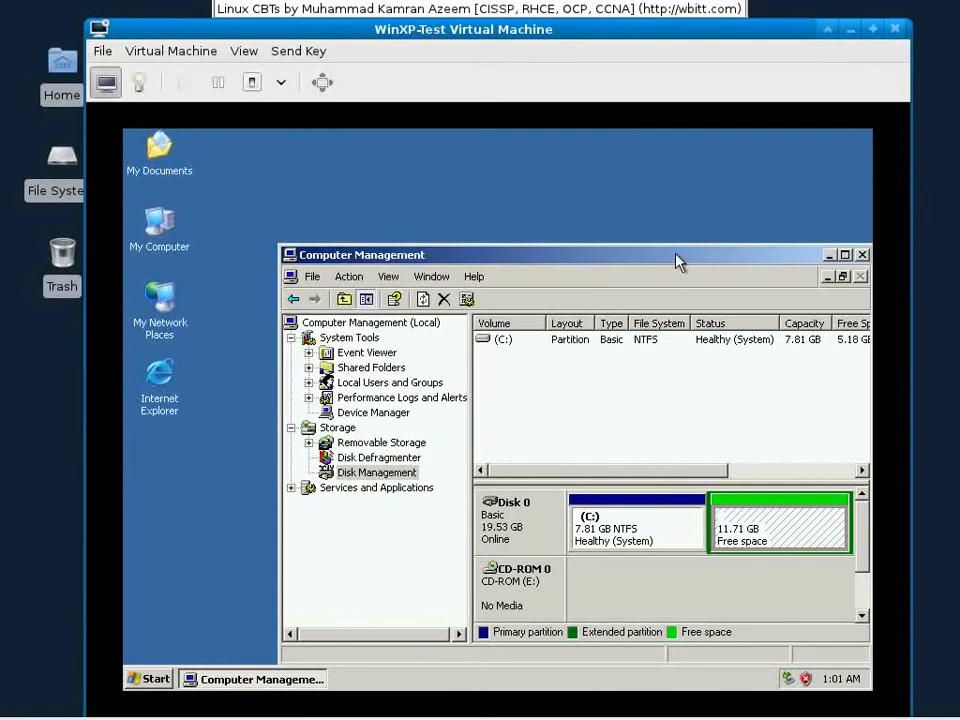
Step: Rearrange Computer Management and confirm DriveD (D:) is a healthy 3.91 GB NTFS drive
{"action": "left_click_drag", "start_coordinate": [676, 256], "coordinate": [625, 214]}
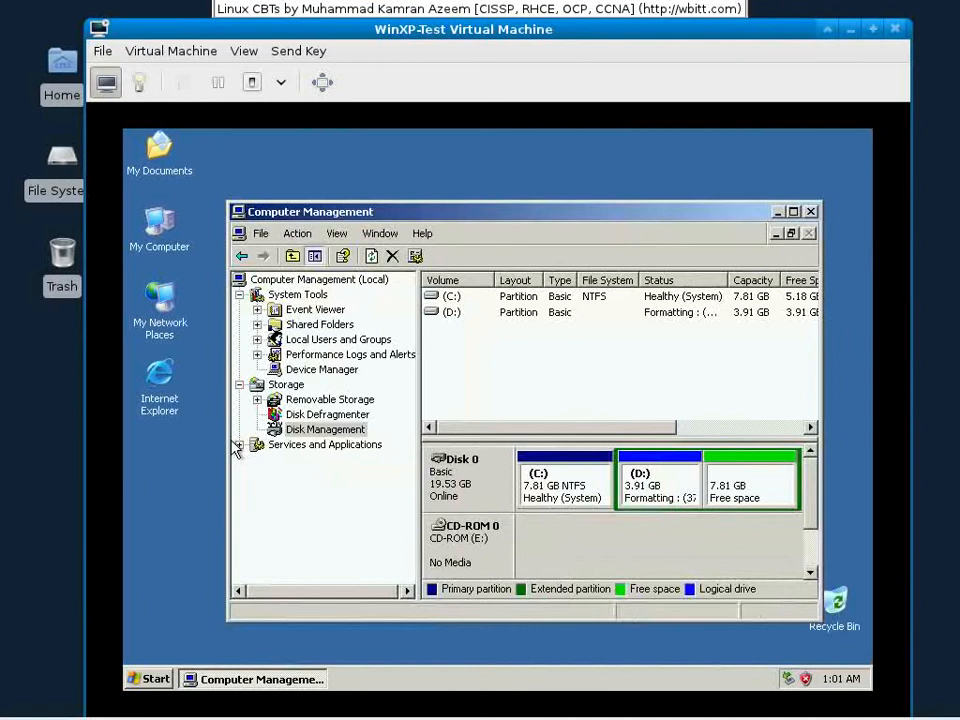
{"action": "left_click_drag", "start_coordinate": [226, 442], "coordinate": [126, 424]}
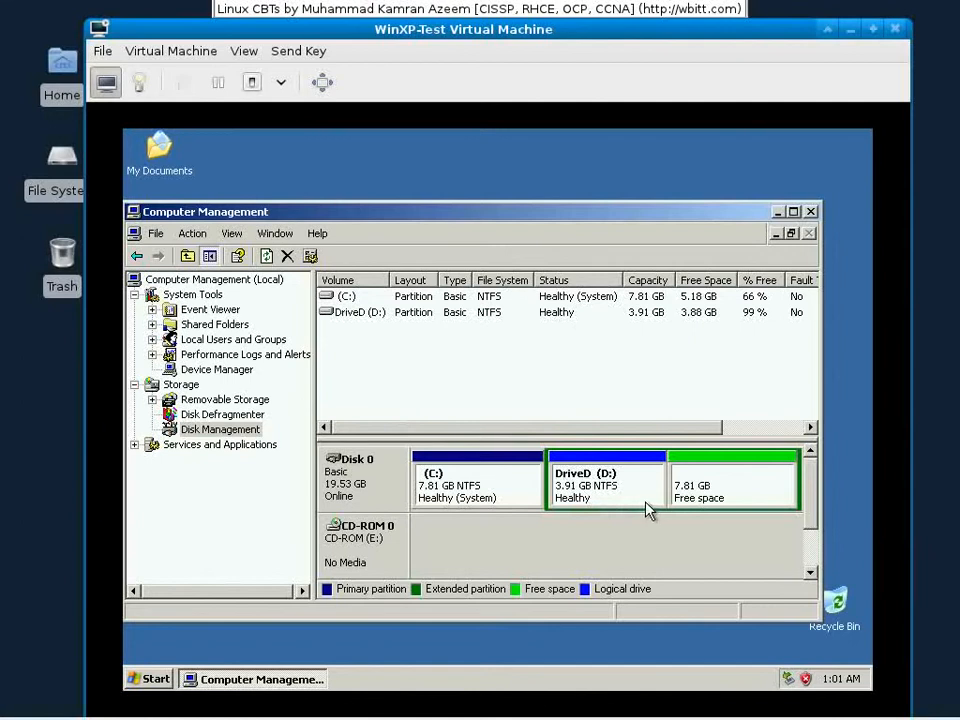
{"action": "left_click", "coordinate": [705, 490]}
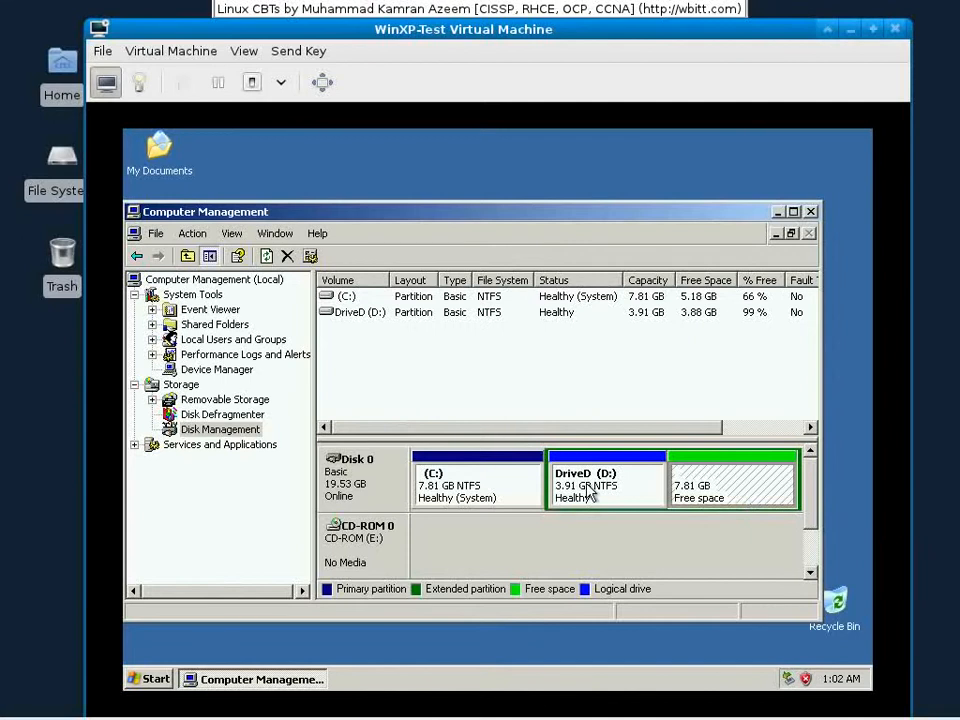
Step: Launch Internet Explorer from its desktop icon
{"action": "left_click", "coordinate": [170, 680]}
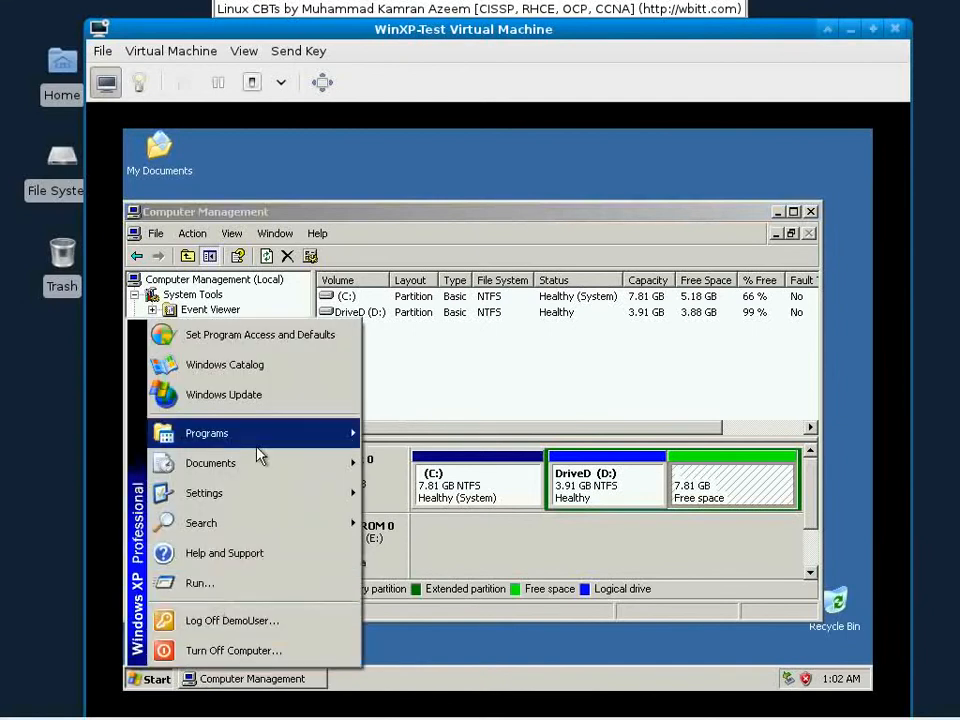
{"action": "mouse_move", "coordinate": [345, 463]}
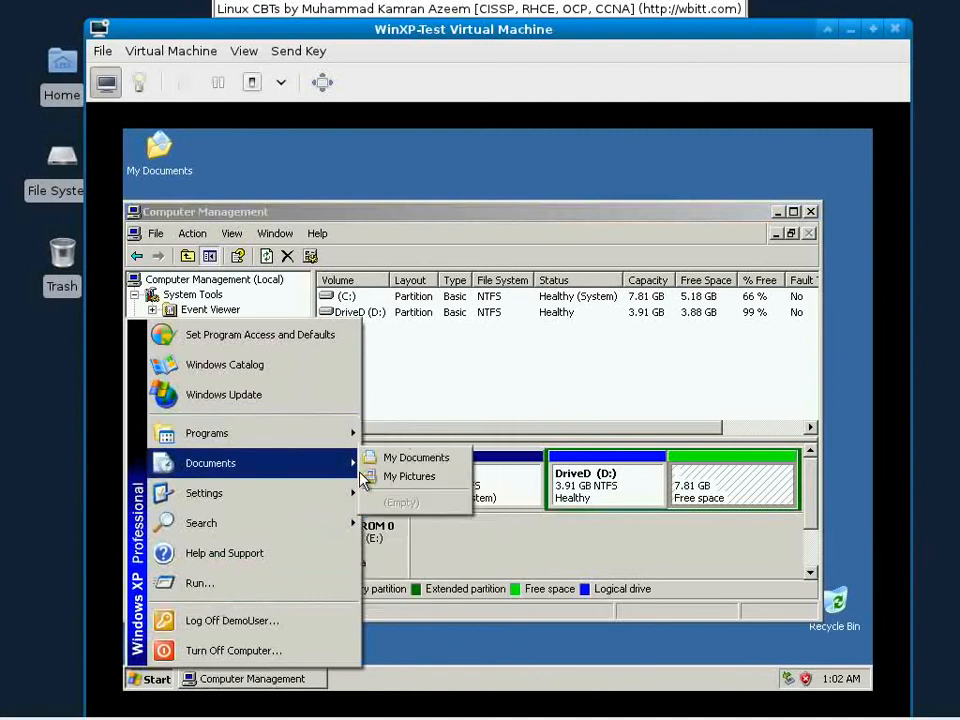
{"action": "left_click", "coordinate": [424, 364]}
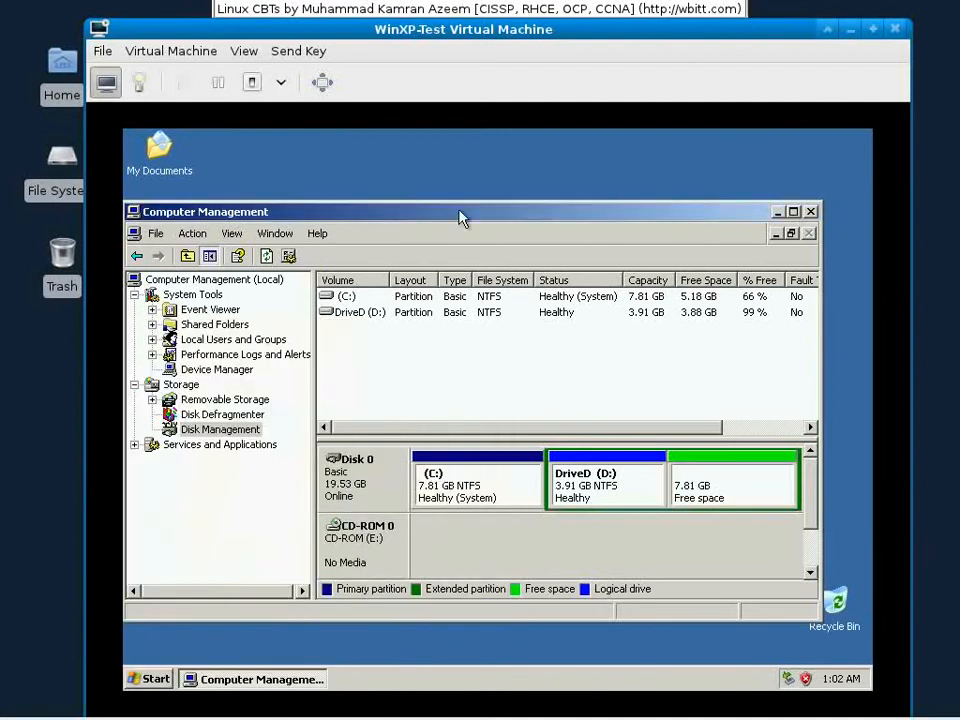
{"action": "left_click_drag", "start_coordinate": [461, 216], "coordinate": [545, 182]}
{"action": "double_click", "coordinate": [159, 380]}
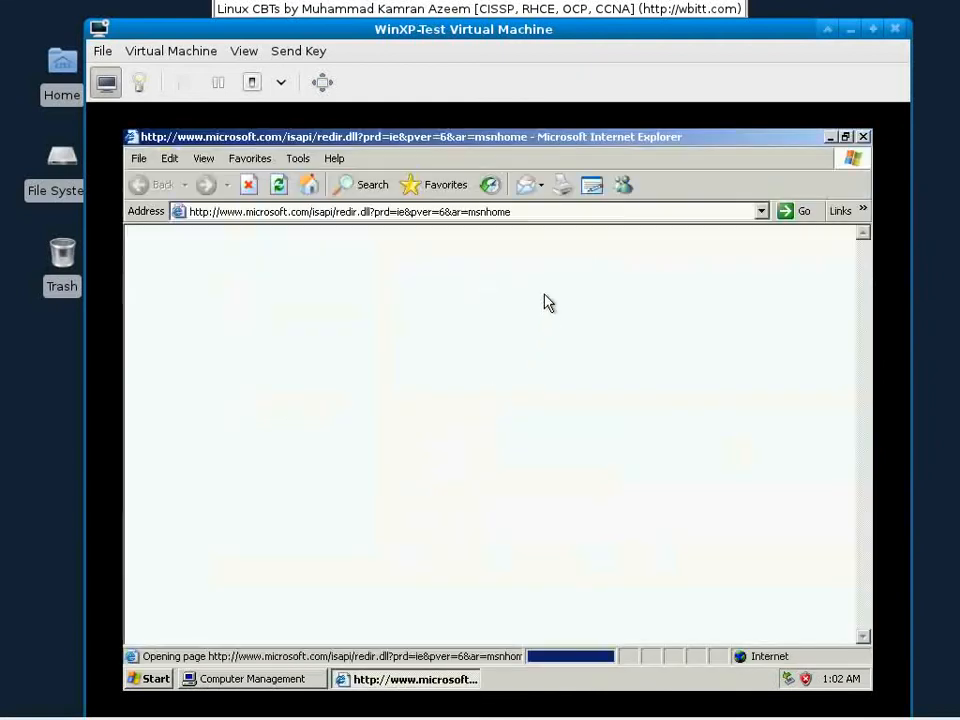
Step: Enter downloads.wbitt.com in Internet Explorer's address bar and load it
{"action": "key", "text": "alt+d"}
{"action": "type", "text": "downlo"}
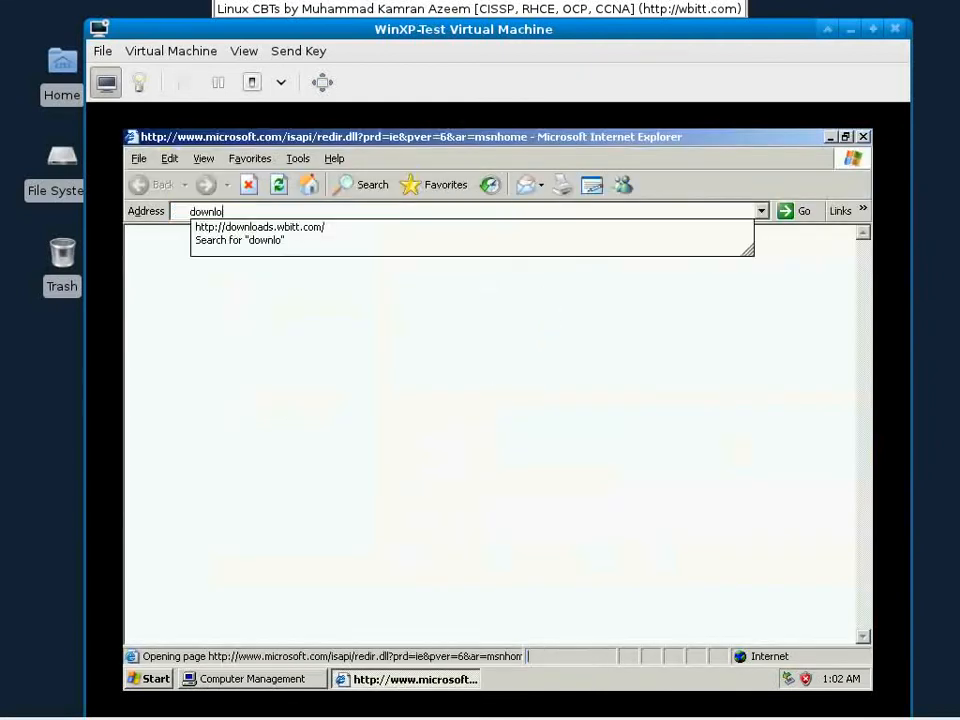
{"action": "type", "text": "ads.wit"}
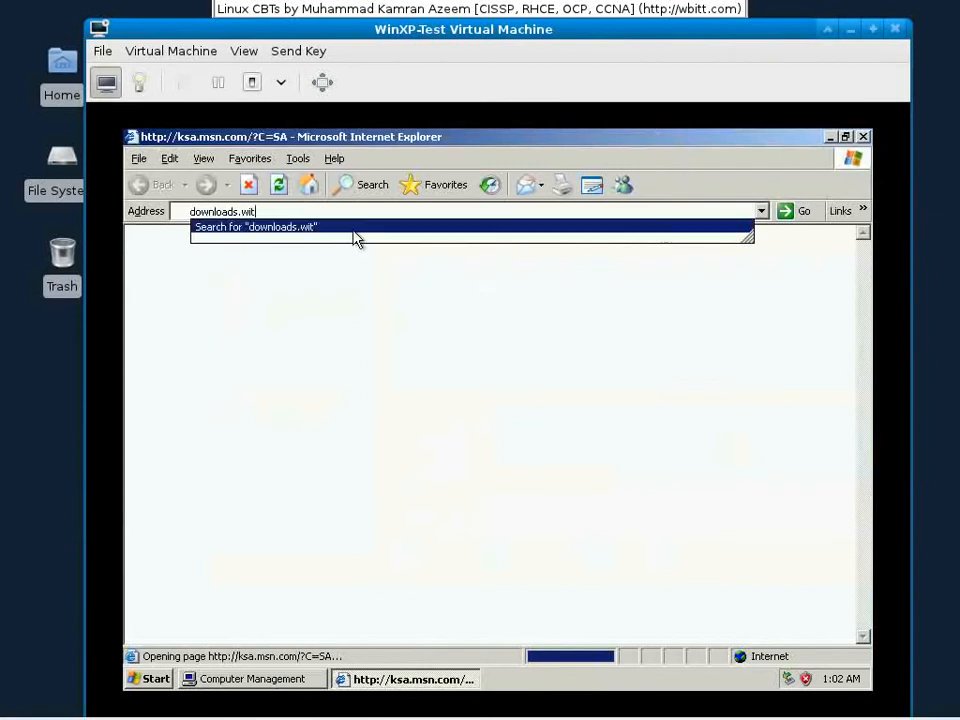
{"action": "key", "text": "BackSpace"}
{"action": "key", "text": "BackSpace"}
{"action": "type", "text": "bitt.com"}
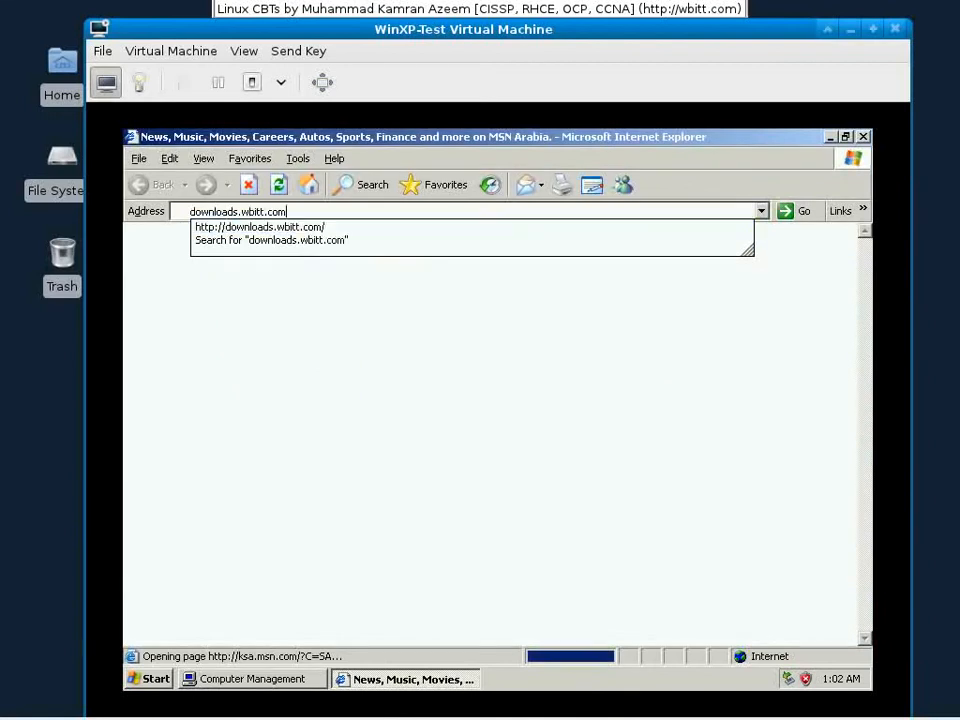
{"action": "key", "text": "Return"}
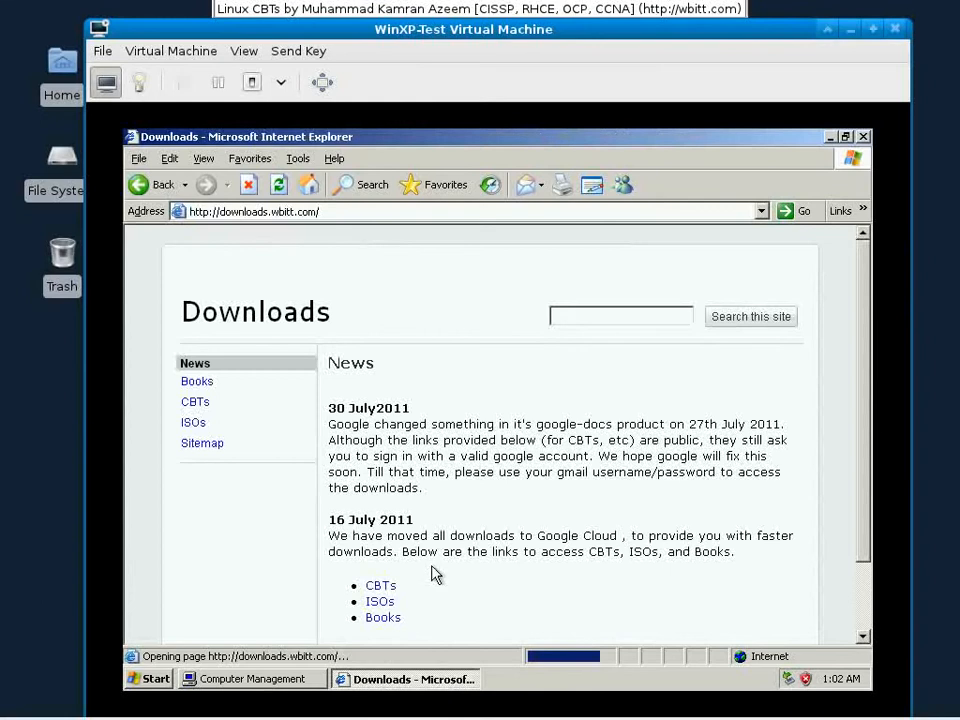
Step: Open CBTs, the author's collection, Urdu, then EmbracingLinux-Fedora and browse its video files
{"action": "left_click", "coordinate": [380, 587]}
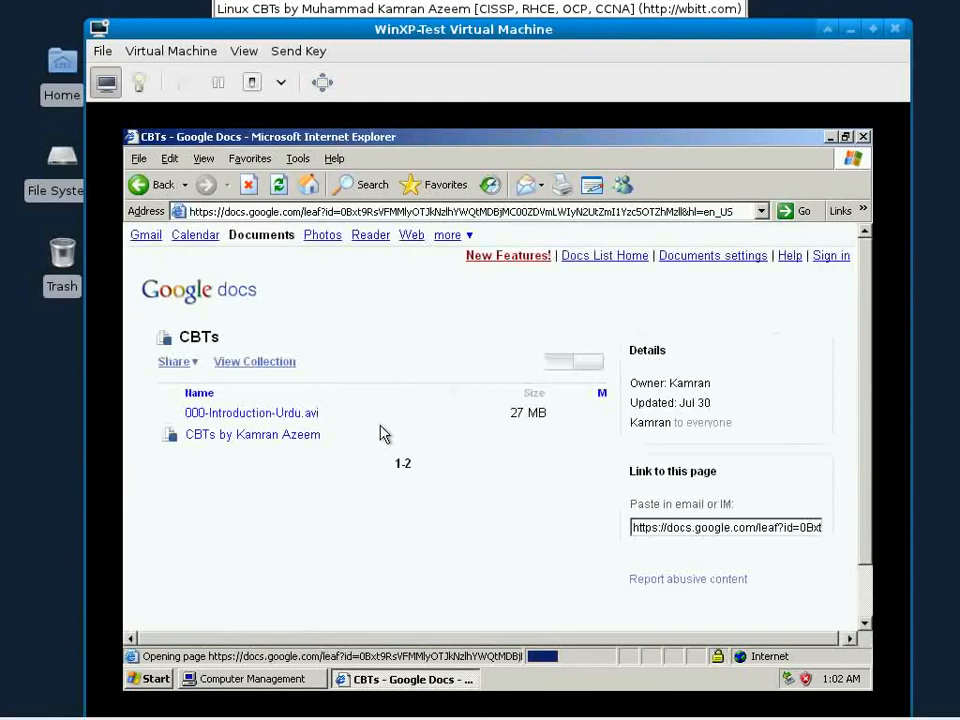
{"action": "left_click", "coordinate": [313, 442]}
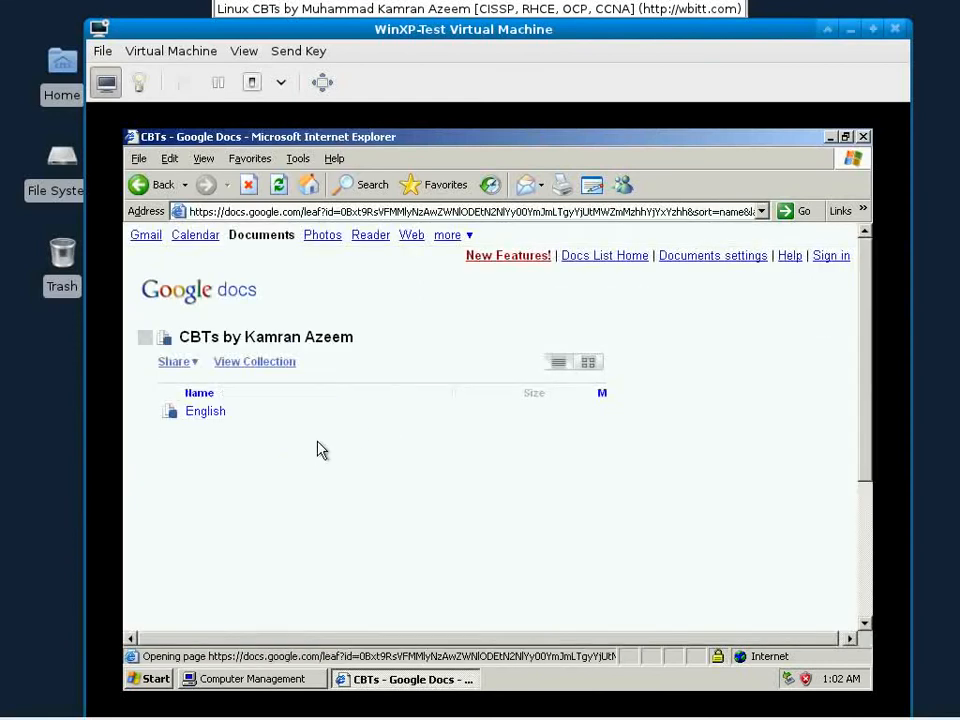
{"action": "left_click", "coordinate": [199, 432]}
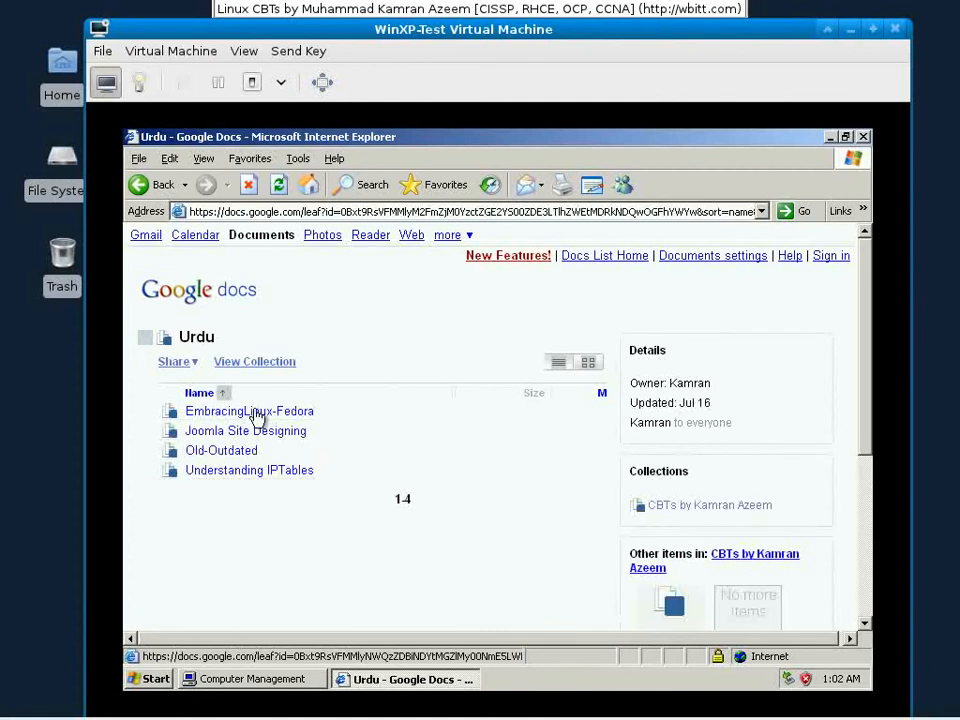
{"action": "left_click", "coordinate": [253, 414]}
{"action": "scroll", "coordinate": [487, 428], "scroll_direction": "down", "scroll_amount": 3}
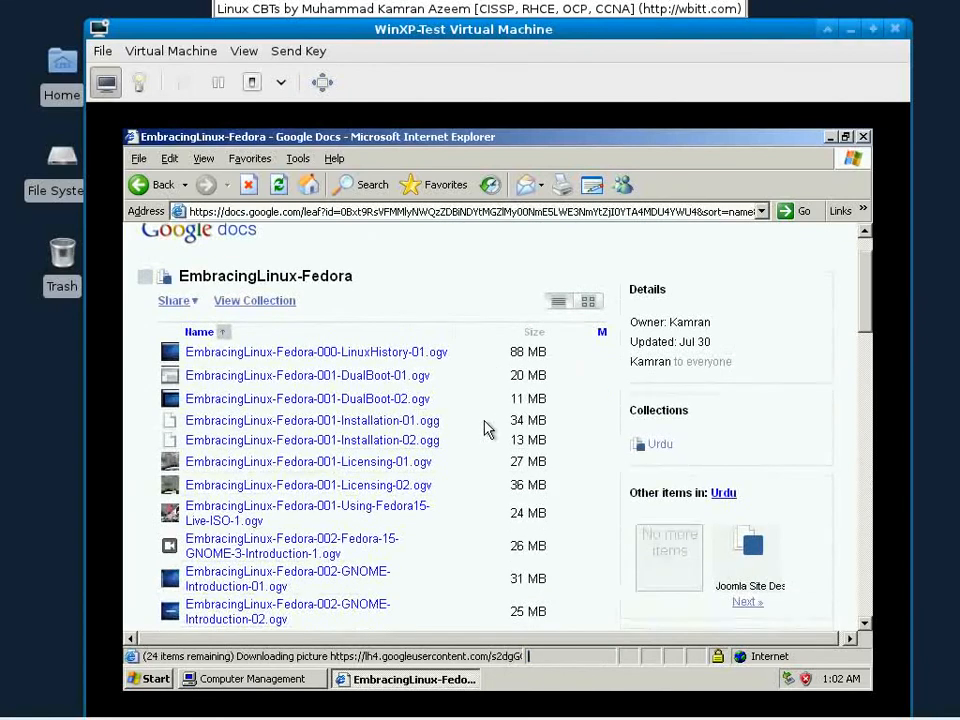
{"action": "scroll", "coordinate": [487, 428], "scroll_direction": "down", "scroll_amount": 7}
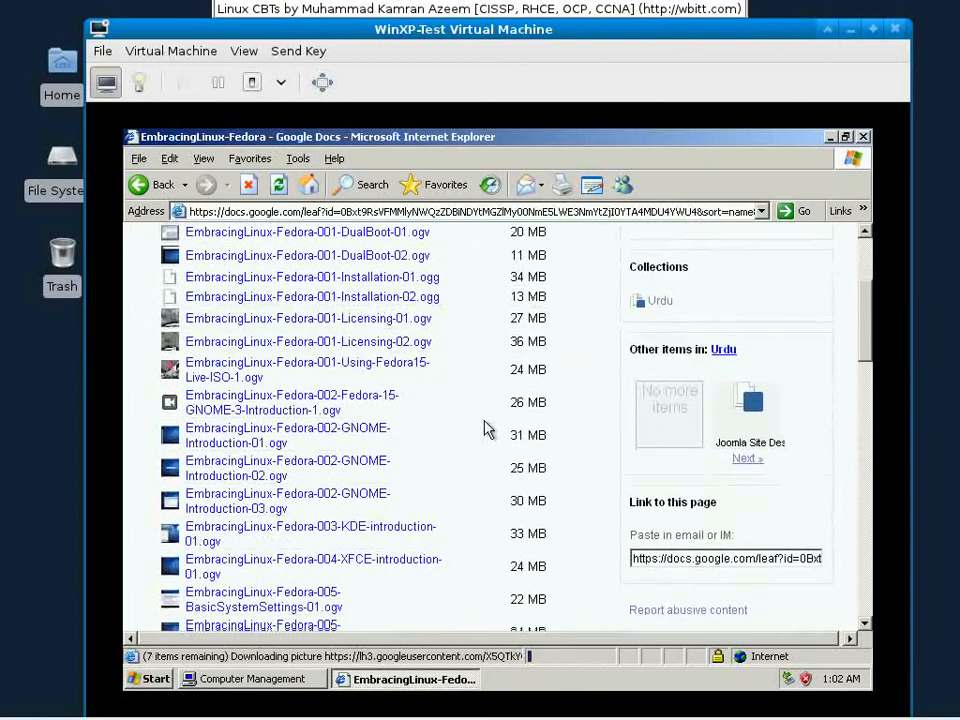
{"action": "scroll", "coordinate": [487, 428], "scroll_direction": "down", "scroll_amount": 7}
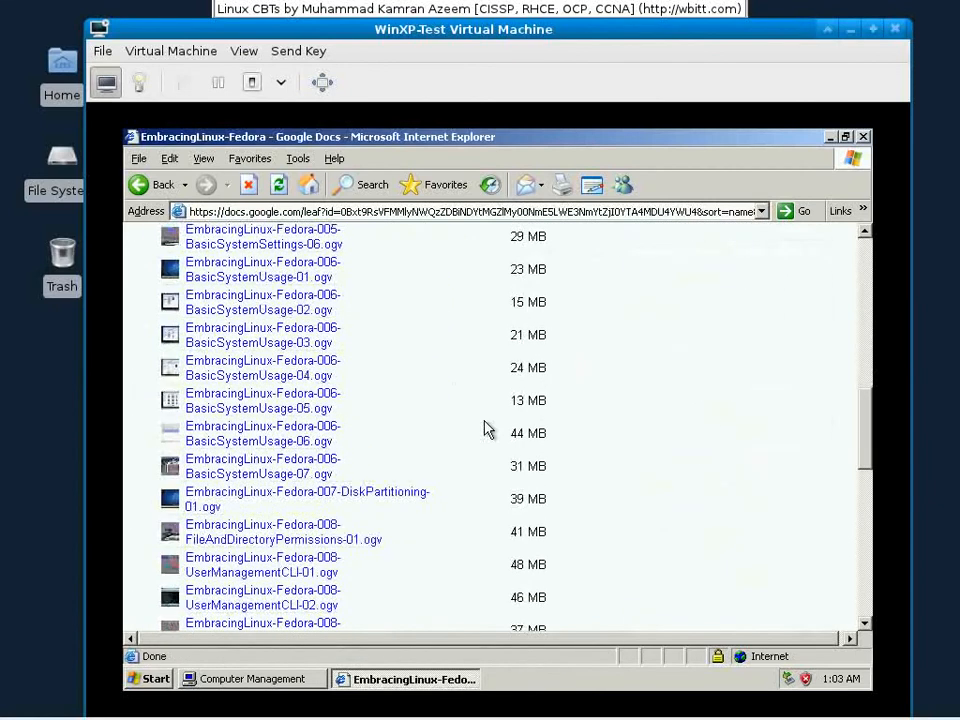
{"action": "scroll", "coordinate": [343, 489], "scroll_direction": "down", "scroll_amount": 3}
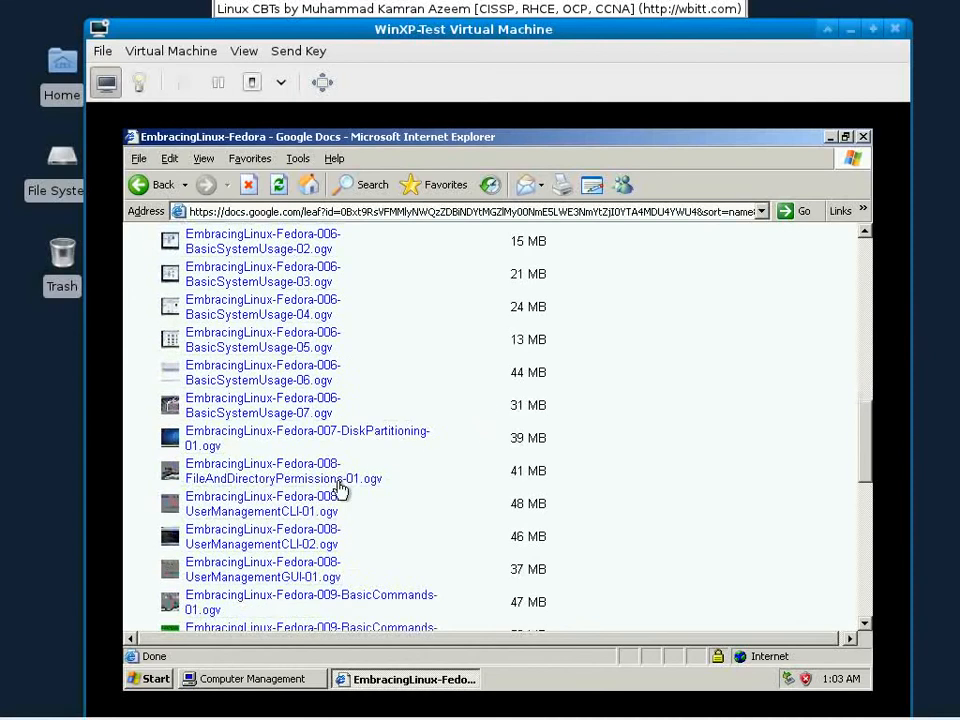
{"action": "scroll", "coordinate": [343, 489], "scroll_direction": "down", "scroll_amount": 2}
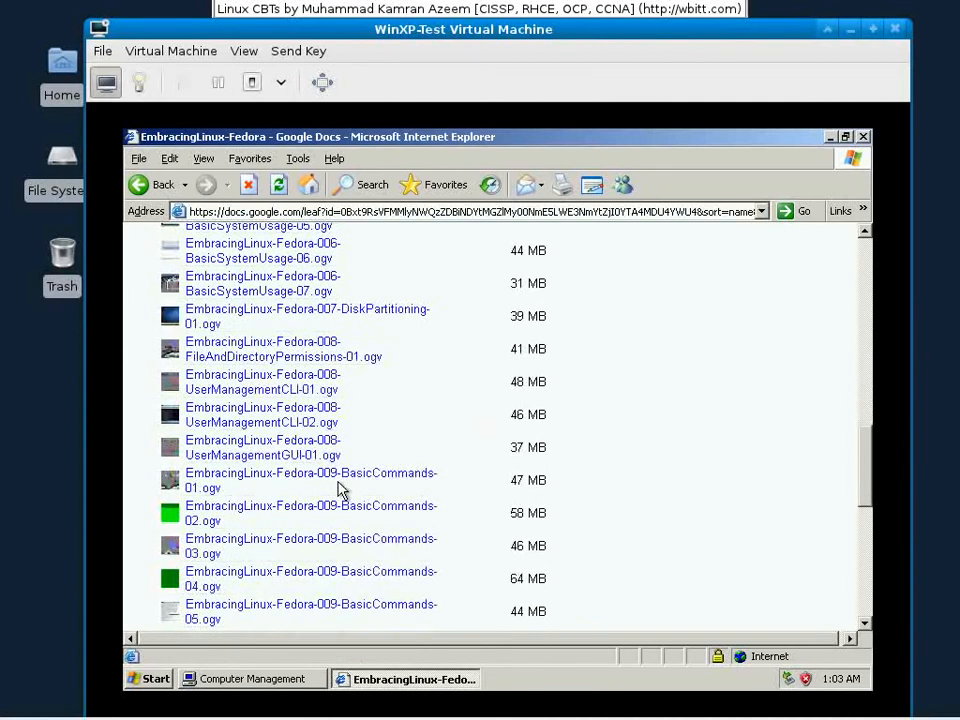
{"action": "scroll", "coordinate": [338, 489], "scroll_direction": "down", "scroll_amount": 12}
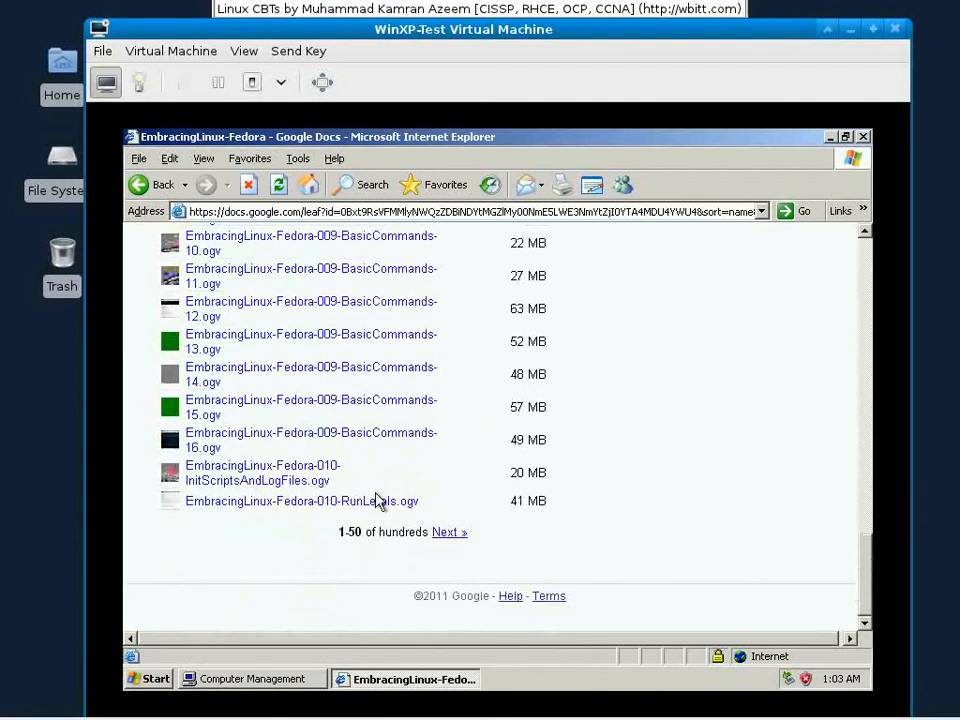
{"action": "scroll", "coordinate": [395, 518], "scroll_direction": "up", "scroll_amount": 10}
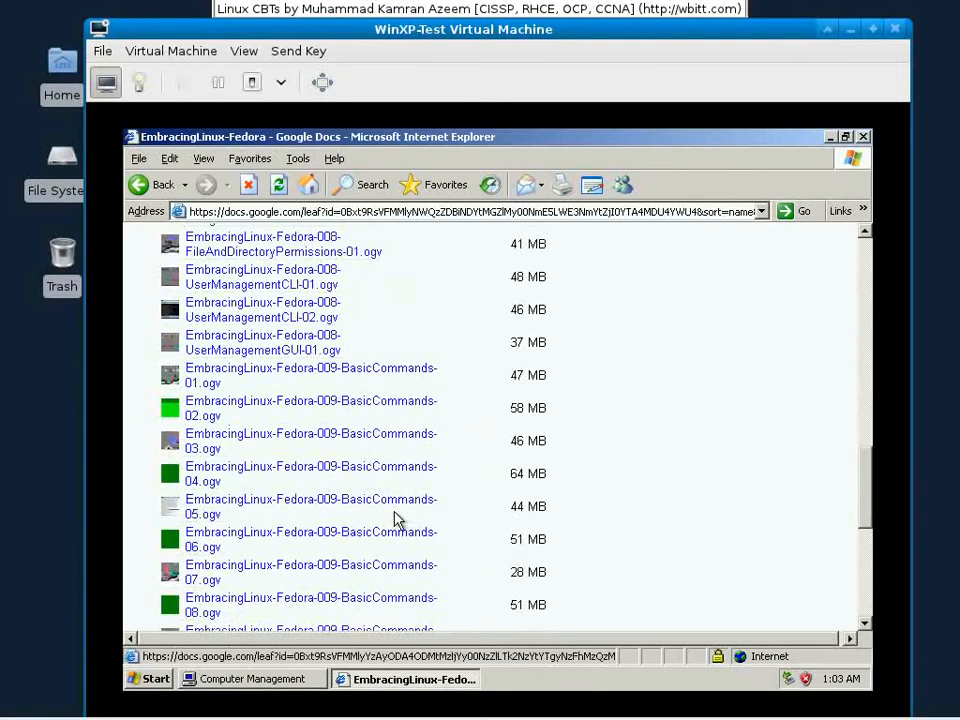
{"action": "scroll", "coordinate": [395, 518], "scroll_direction": "up", "scroll_amount": 15}
{"action": "scroll", "coordinate": [395, 518], "scroll_direction": "down", "scroll_amount": 1}
{"action": "scroll", "coordinate": [395, 518], "scroll_direction": "up", "scroll_amount": 1}
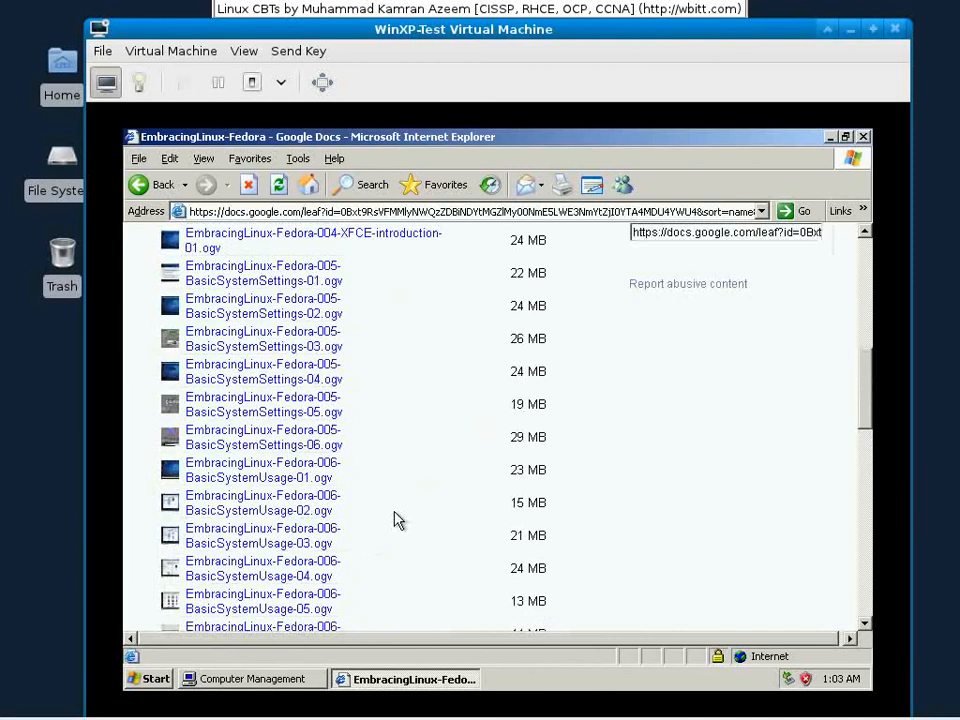
{"action": "scroll", "coordinate": [395, 518], "scroll_direction": "up", "scroll_amount": 1}
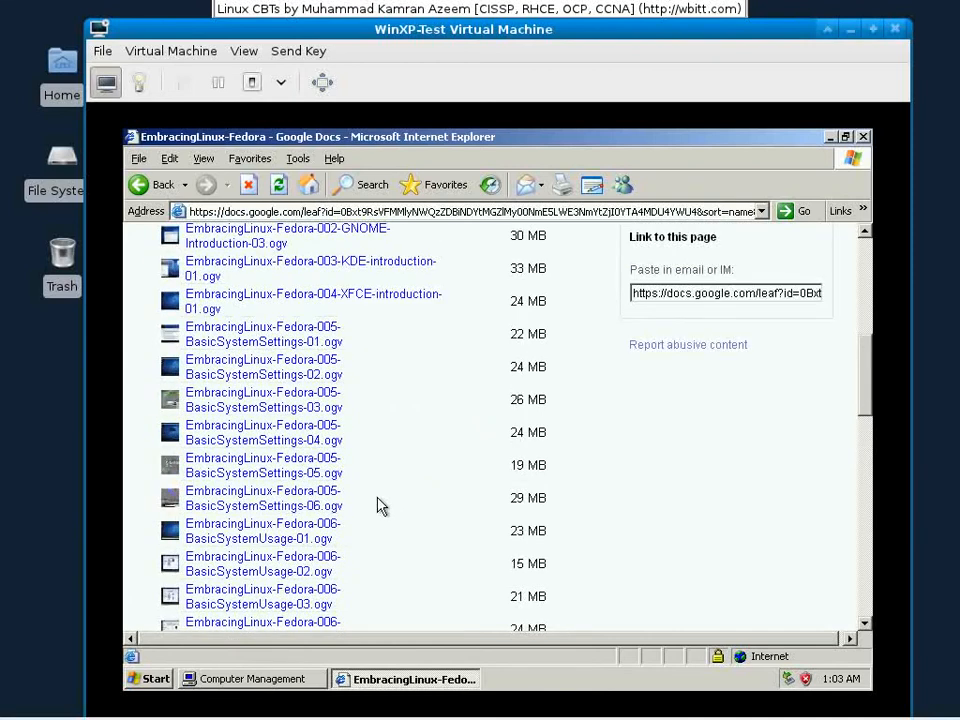
{"action": "scroll", "coordinate": [375, 340], "scroll_direction": "up", "scroll_amount": 1}
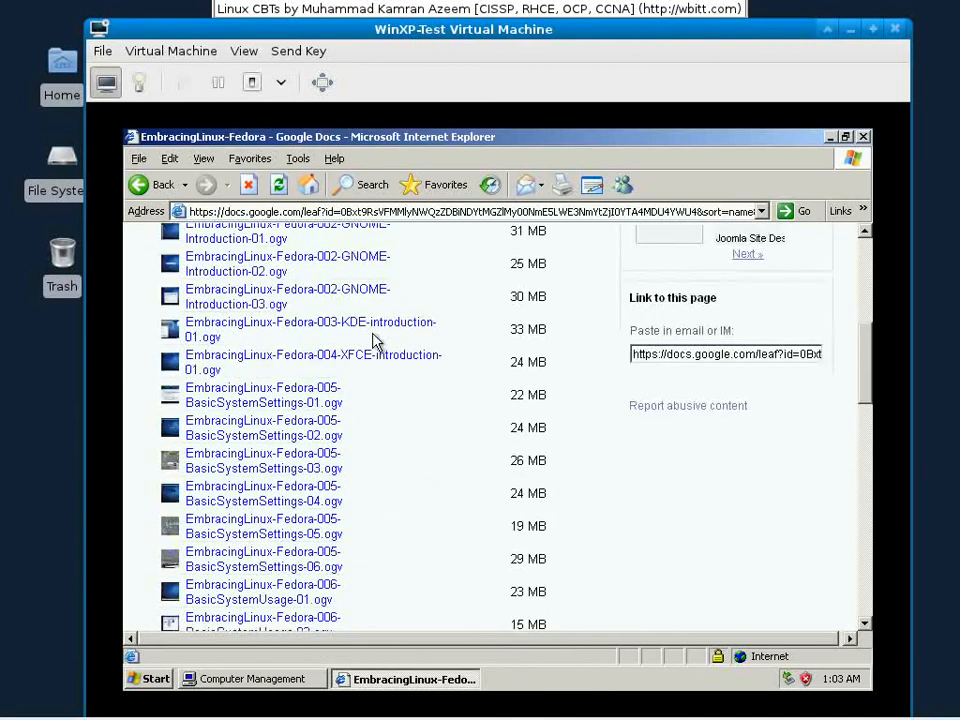
{"action": "scroll", "coordinate": [360, 345], "scroll_direction": "up", "scroll_amount": 3}
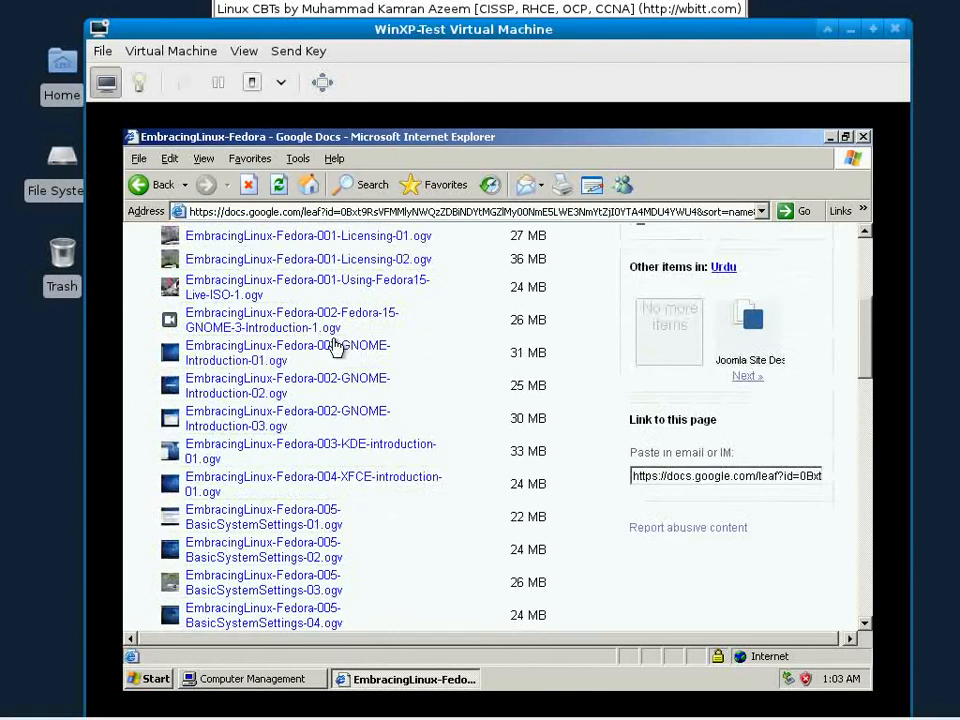
{"action": "scroll", "coordinate": [336, 347], "scroll_direction": "up", "scroll_amount": 3}
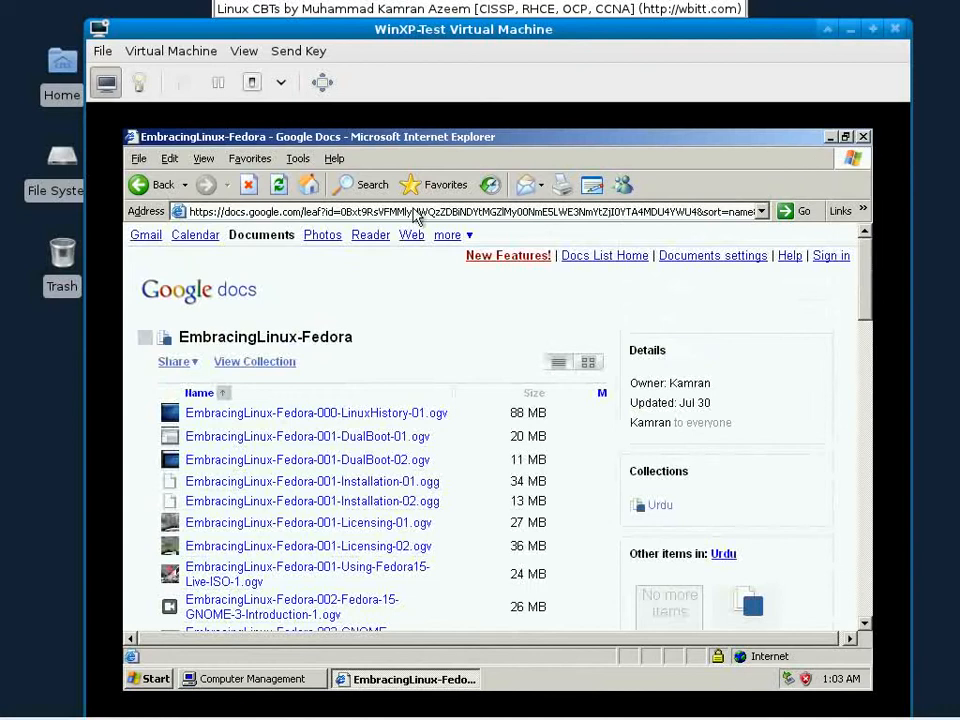
Step: Open a second Internet Explorer window with File > New > Window
{"action": "left_click", "coordinate": [139, 158]}
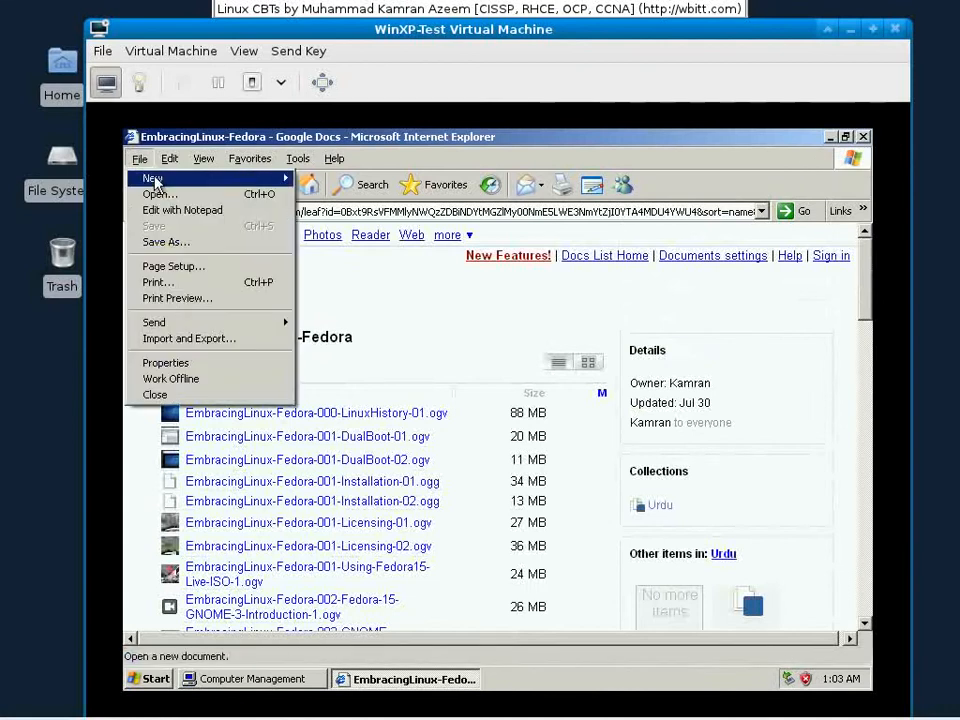
{"action": "mouse_move", "coordinate": [152, 177]}
{"action": "left_click", "coordinate": [320, 178]}
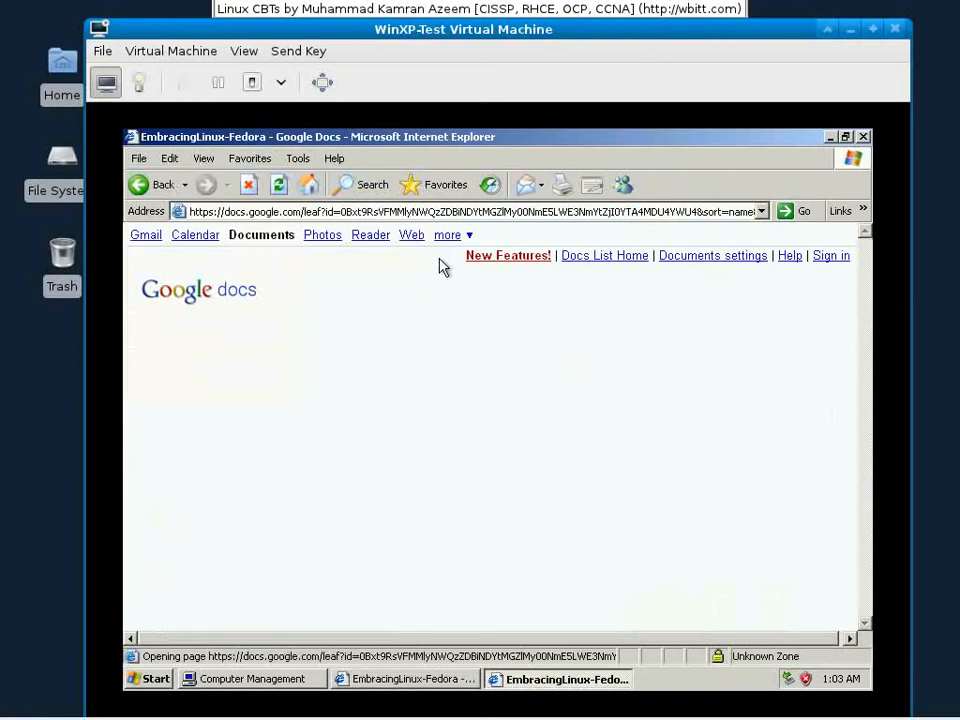
Step: Load techsnail.com in the new browser window
{"action": "left_click", "coordinate": [440, 211]}
{"action": "type", "text": "techsnail.com"}
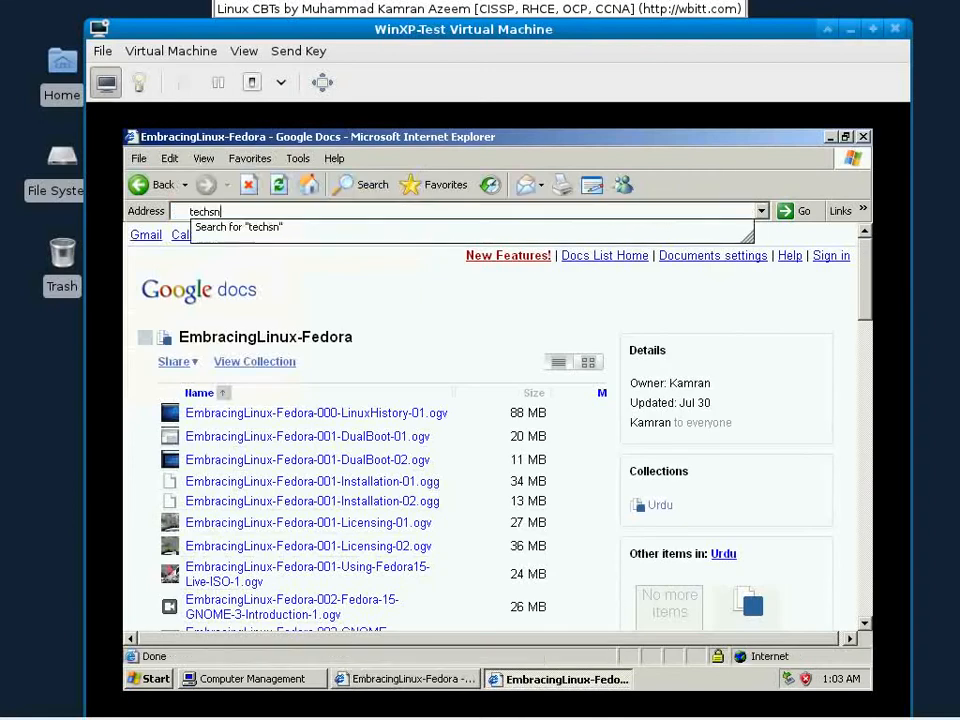
{"action": "key", "text": "Return"}
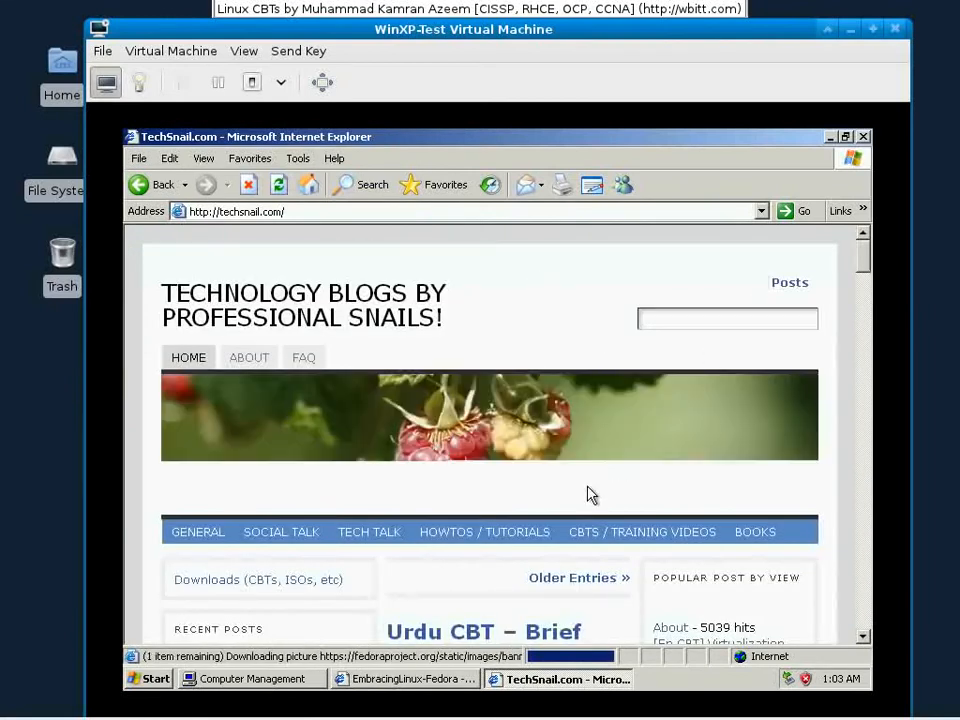
{"action": "scroll", "coordinate": [568, 516], "scroll_direction": "down", "scroll_amount": 3}
{"action": "scroll", "coordinate": [567, 507], "scroll_direction": "up", "scroll_amount": 1}
{"action": "scroll", "coordinate": [568, 508], "scroll_direction": "up", "scroll_amount": 1}
Step: Search TechSnail for 'partitioning', review the Fedora Part 7 post, then minimize the window
{"action": "left_click", "coordinate": [648, 316]}
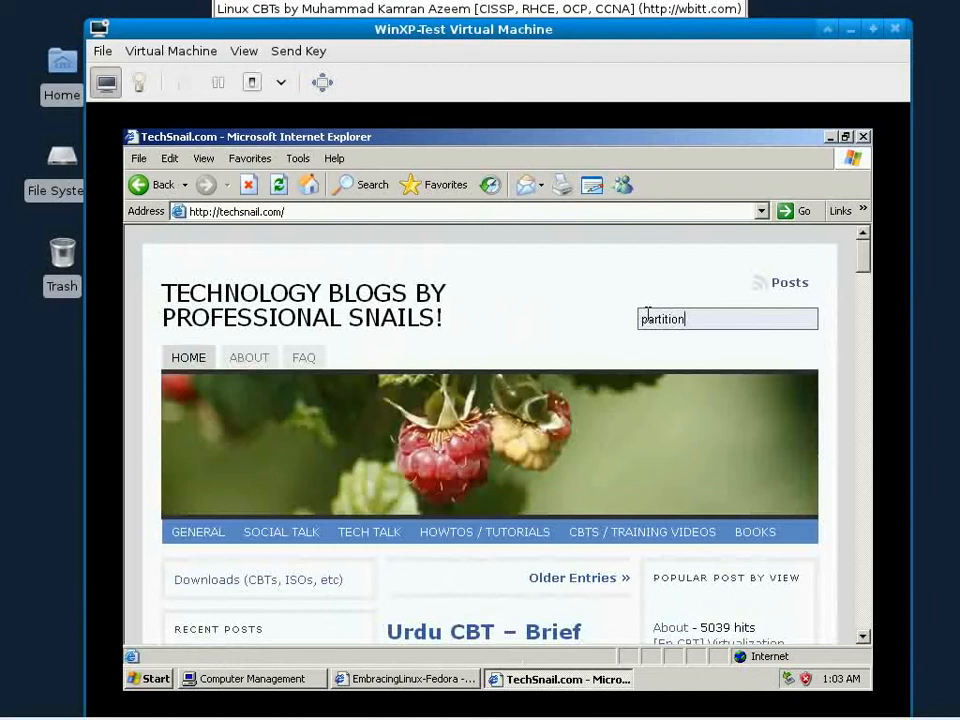
{"action": "type", "text": "partitioning"}
{"action": "key", "text": "Return"}
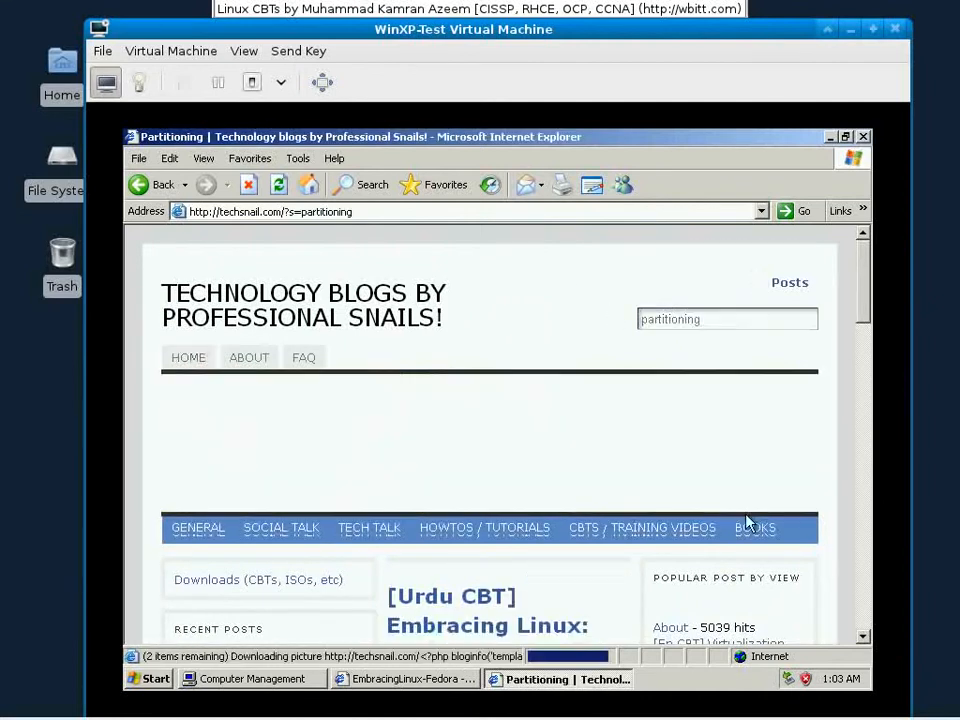
{"action": "scroll", "coordinate": [745, 515], "scroll_direction": "down", "scroll_amount": 3}
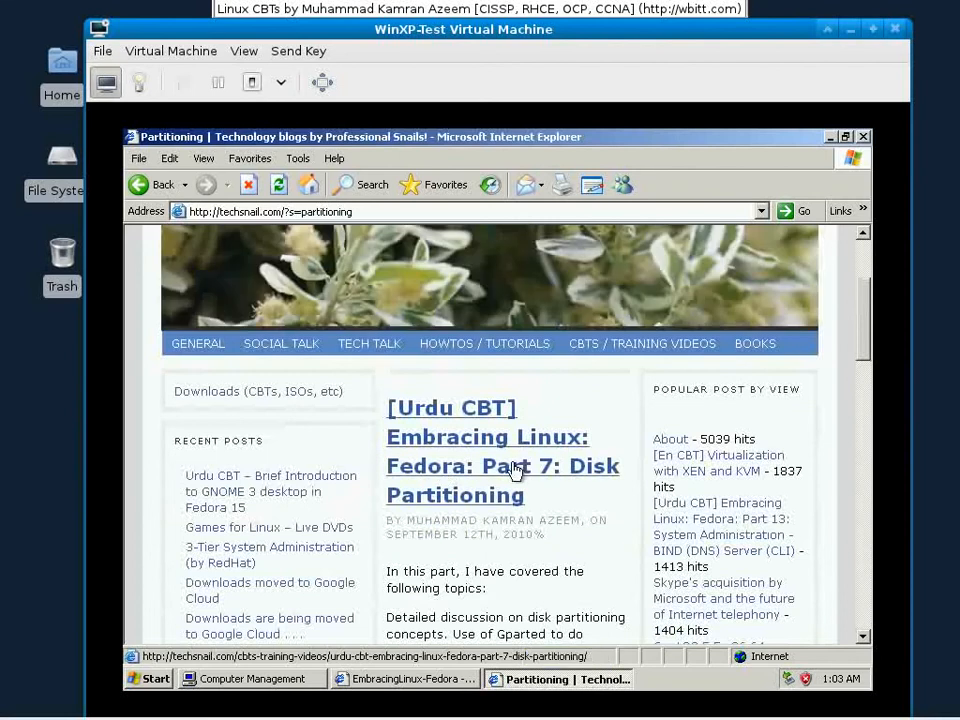
{"action": "scroll", "coordinate": [530, 480], "scroll_direction": "down", "scroll_amount": 3}
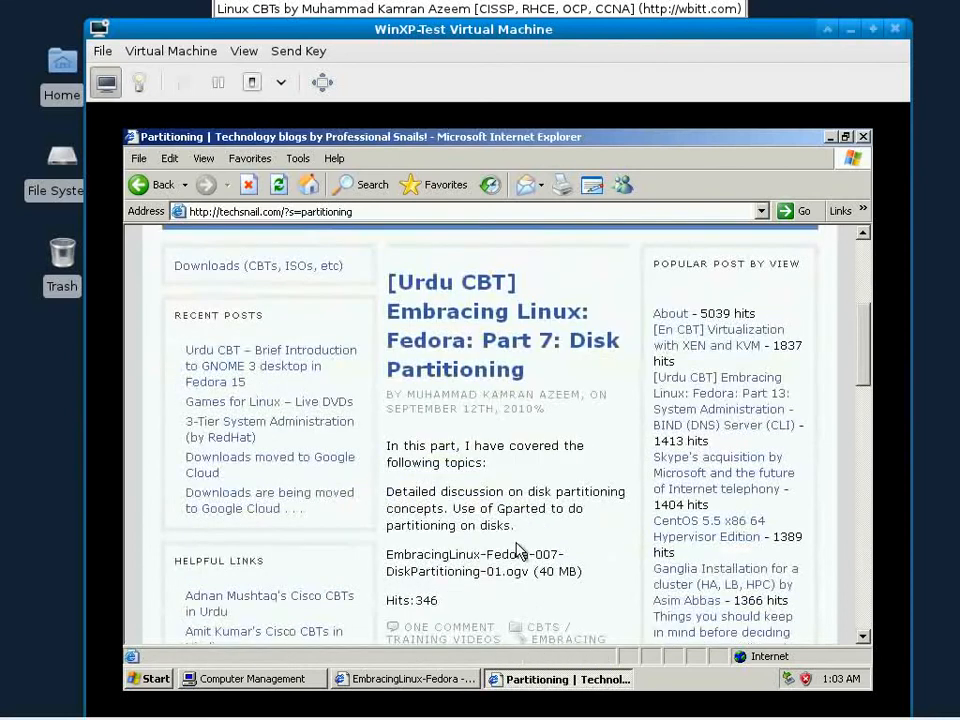
{"action": "left_click", "coordinate": [830, 140]}
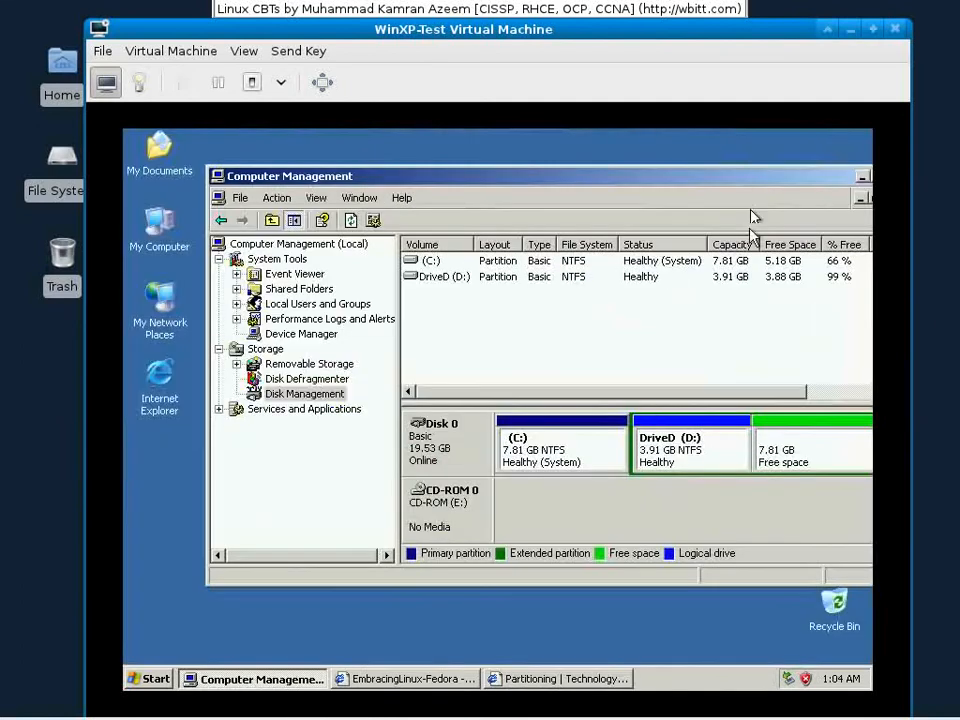
Step: Move Computer Management fully inside the VM screen and view the VM's power options
{"action": "left_click_drag", "start_coordinate": [754, 181], "coordinate": [693, 175]}
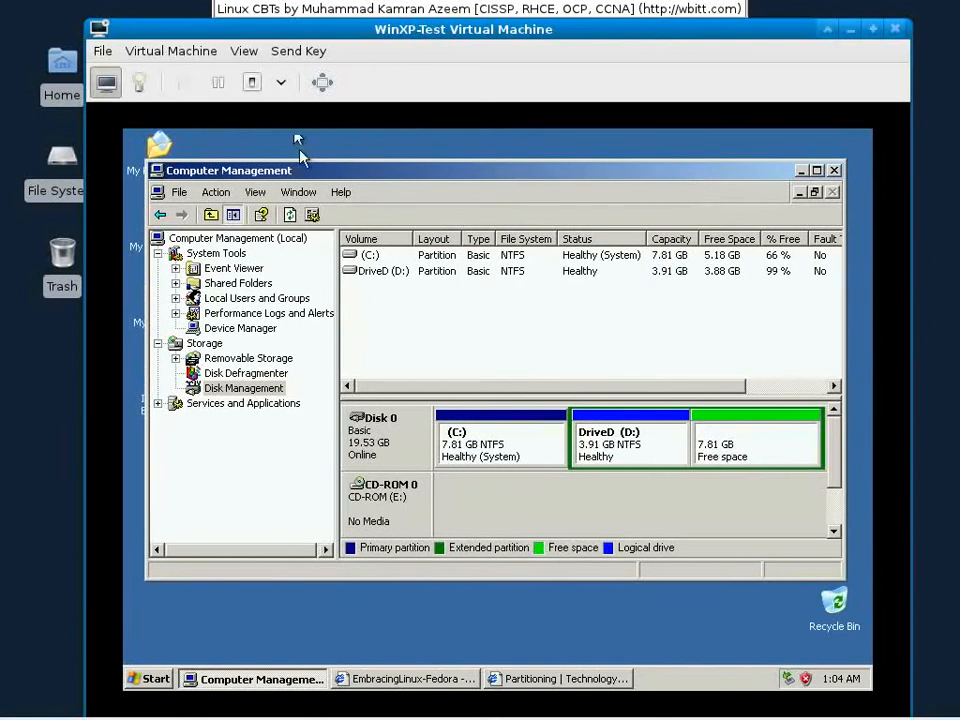
{"action": "left_click", "coordinate": [281, 82]}
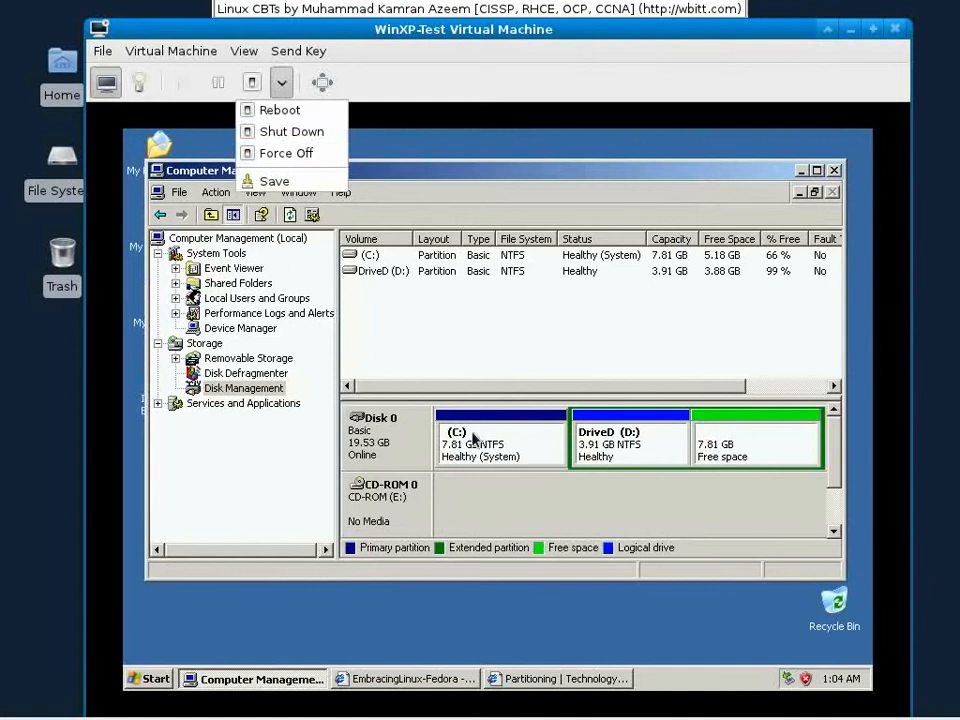
Step: Close Computer Management and turn off the Windows XP guest from the Start menu
{"action": "left_click", "coordinate": [840, 172]}
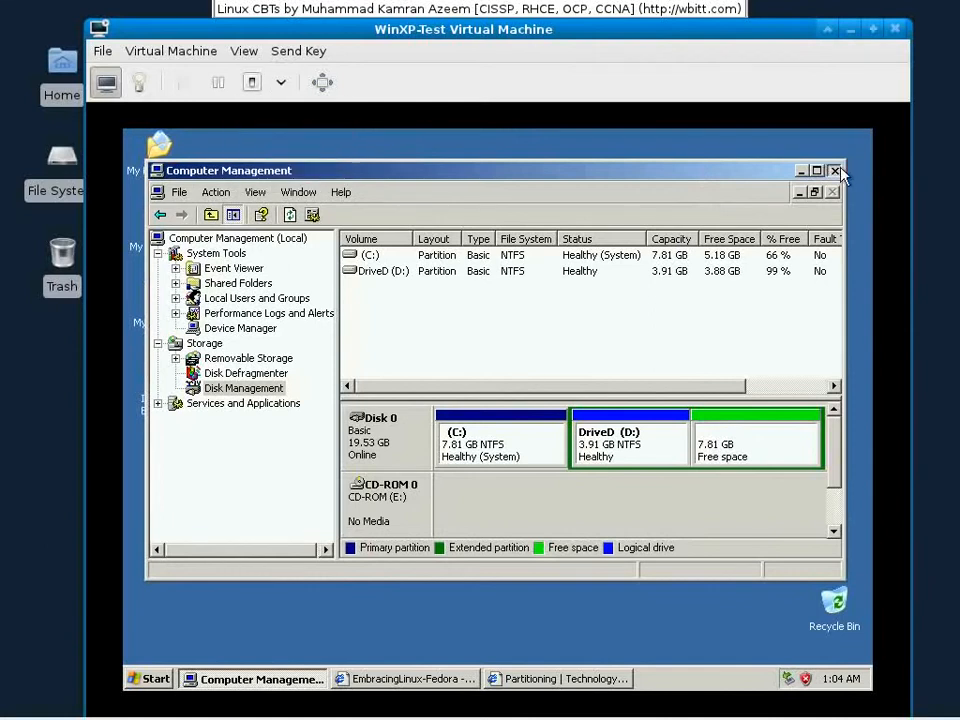
{"action": "left_click", "coordinate": [840, 172]}
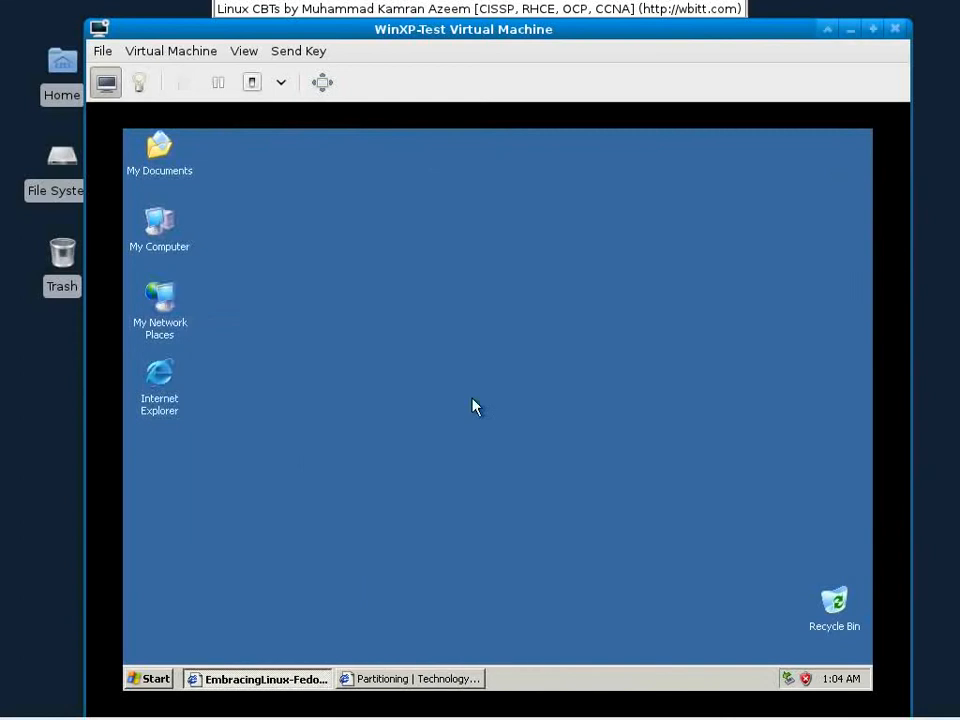
{"action": "left_click", "coordinate": [162, 678]}
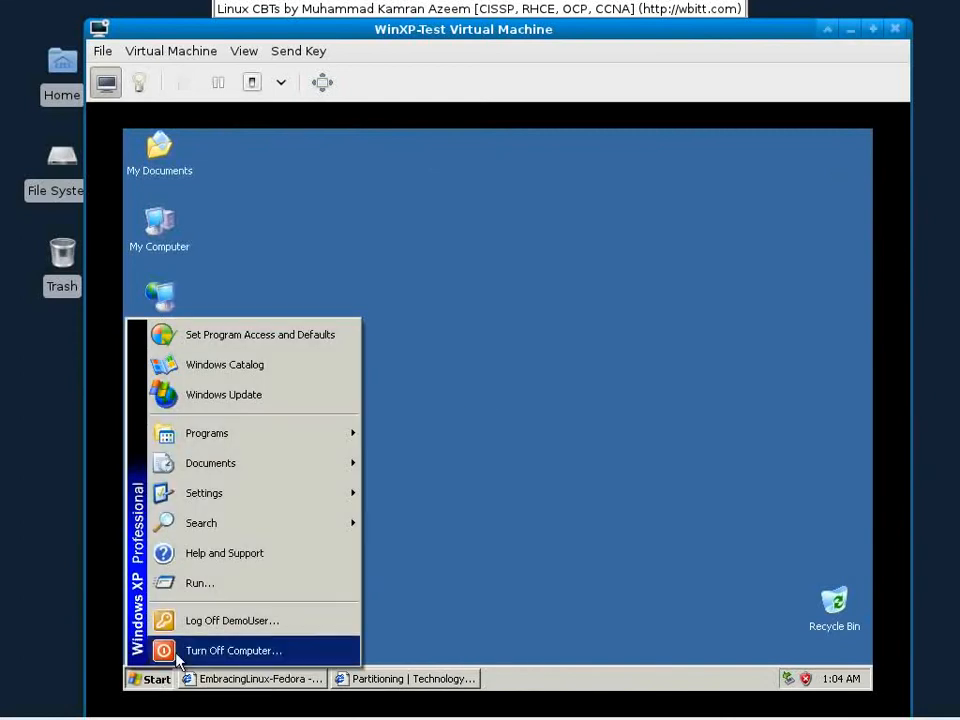
{"action": "left_click", "coordinate": [189, 652]}
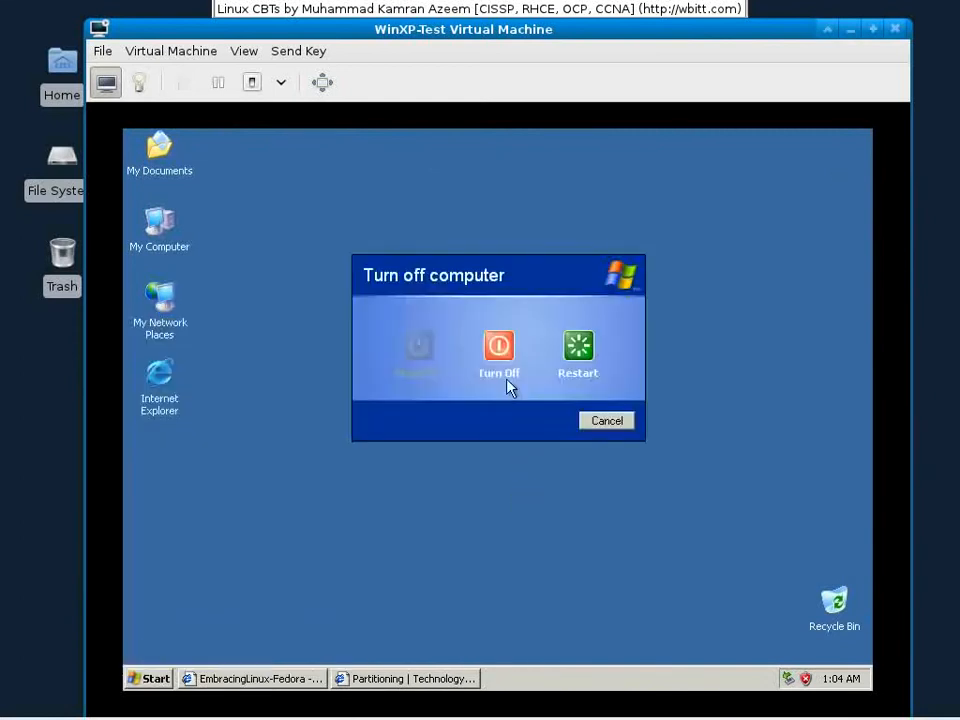
{"action": "left_click", "coordinate": [506, 365]}
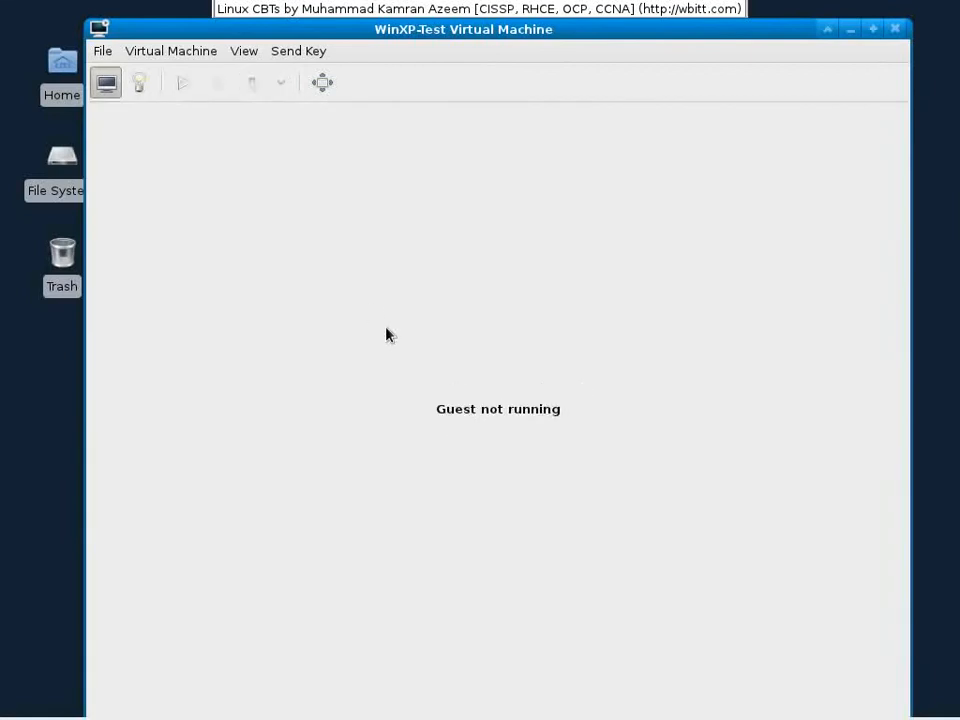
Step: Load Fedora-15-i686-Live-Desktop.iso into IDE CDROM 1 and check that CDROM boots before Hard Disk
{"action": "left_click", "coordinate": [150, 95]}
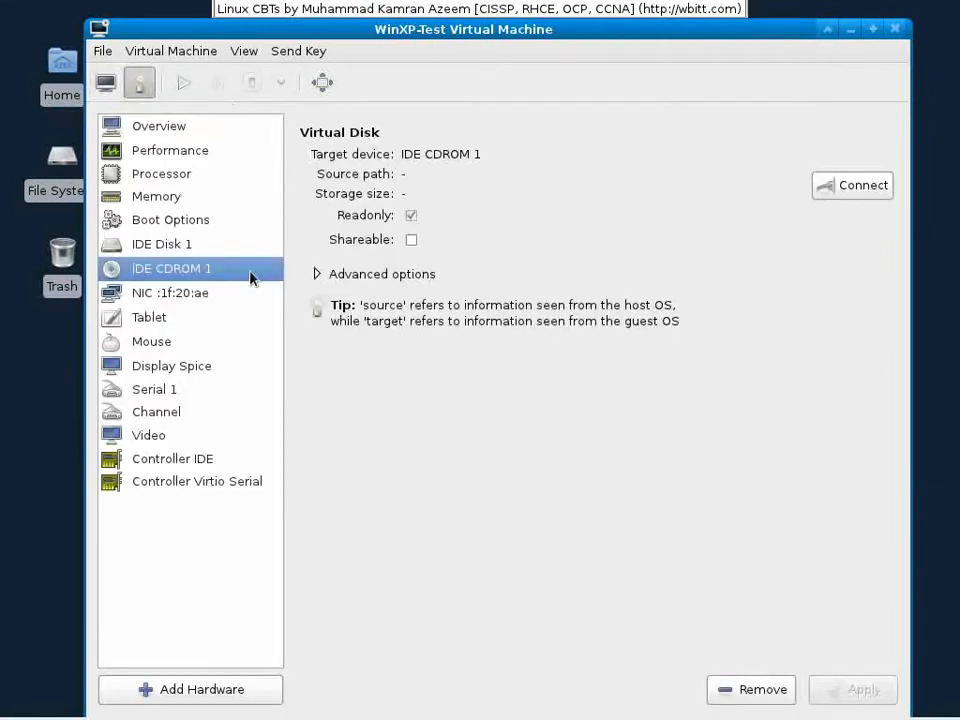
{"action": "left_click", "coordinate": [820, 184]}
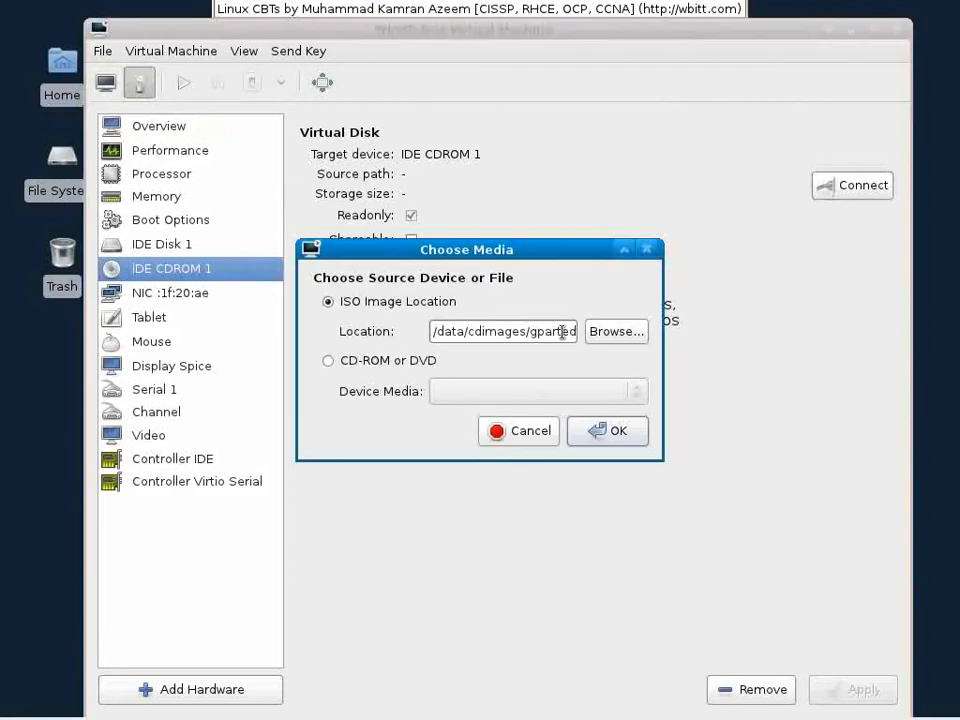
{"action": "left_click", "coordinate": [617, 333]}
{"action": "left_click", "coordinate": [437, 180]}
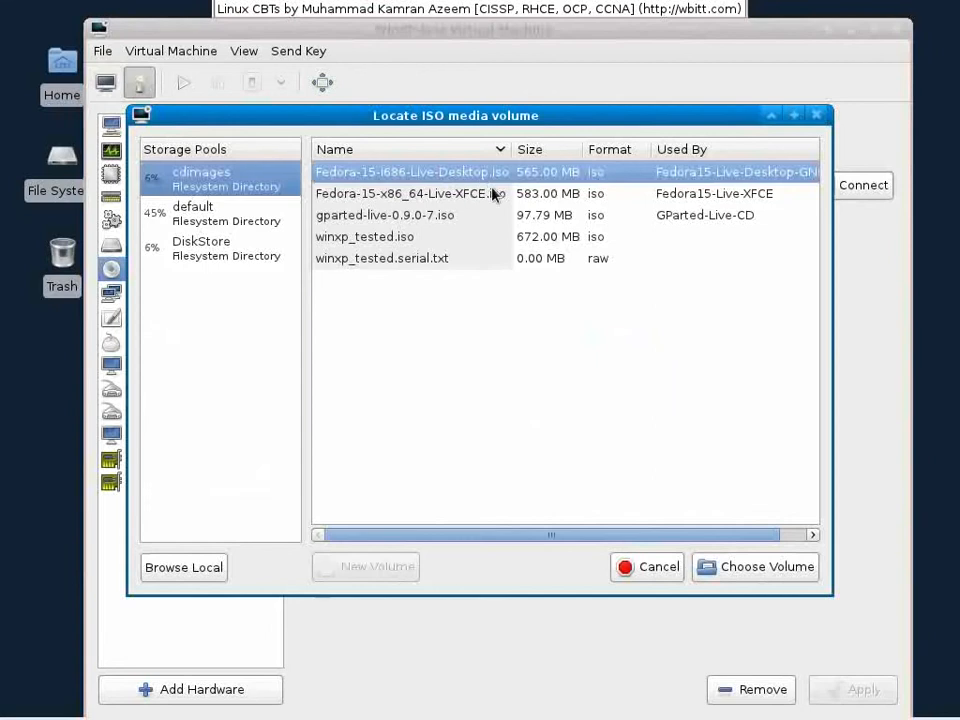
{"action": "left_click", "coordinate": [750, 567]}
{"action": "left_click", "coordinate": [603, 431]}
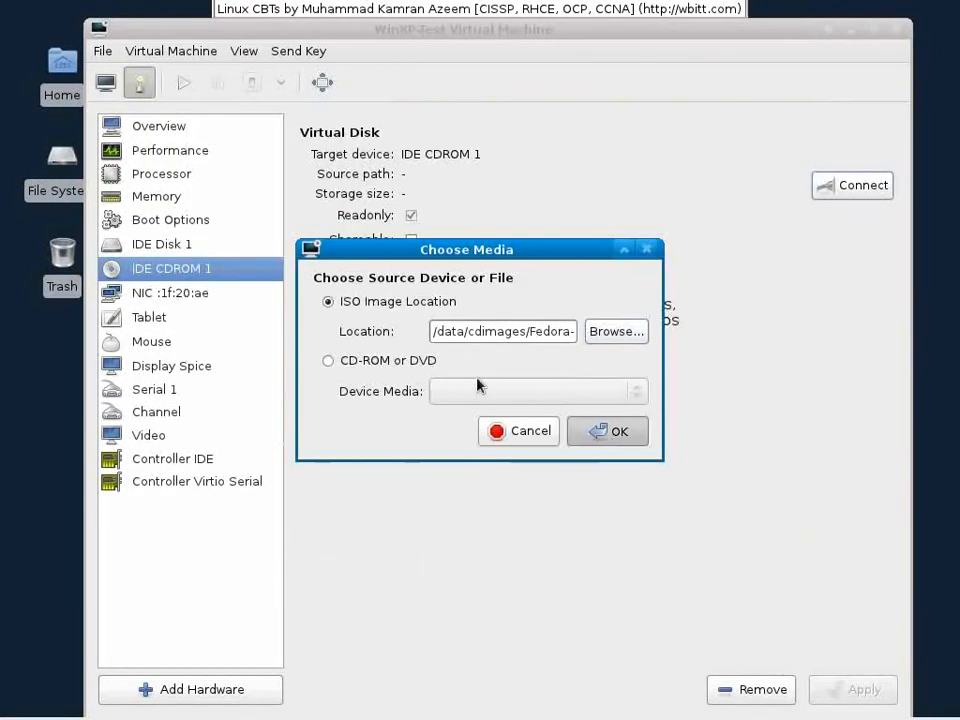
{"action": "left_click", "coordinate": [193, 230]}
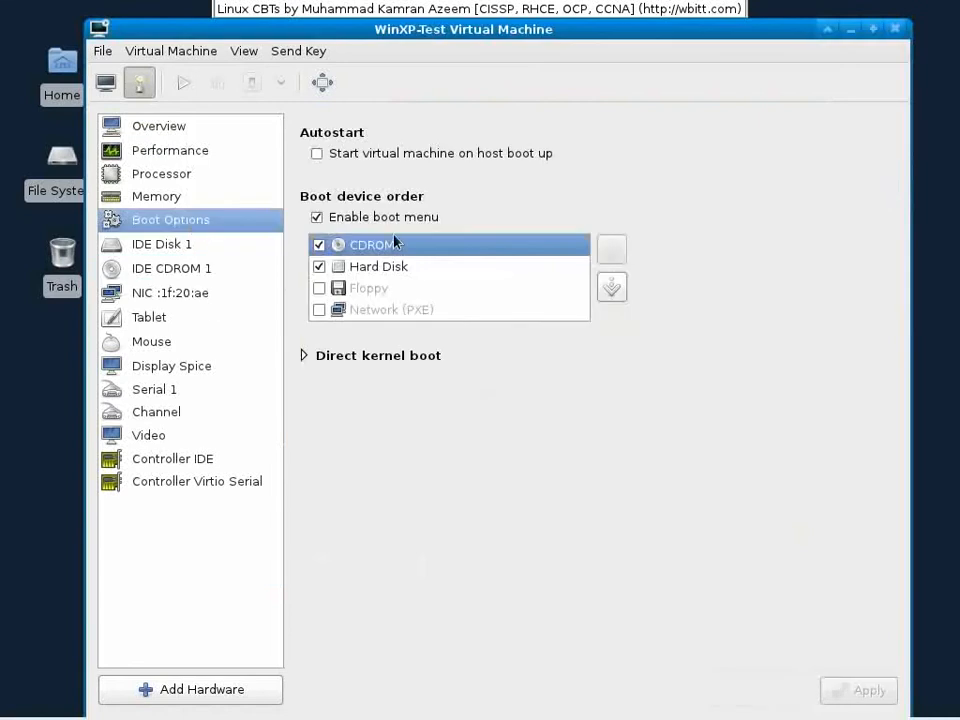
{"action": "left_click", "coordinate": [114, 86]}
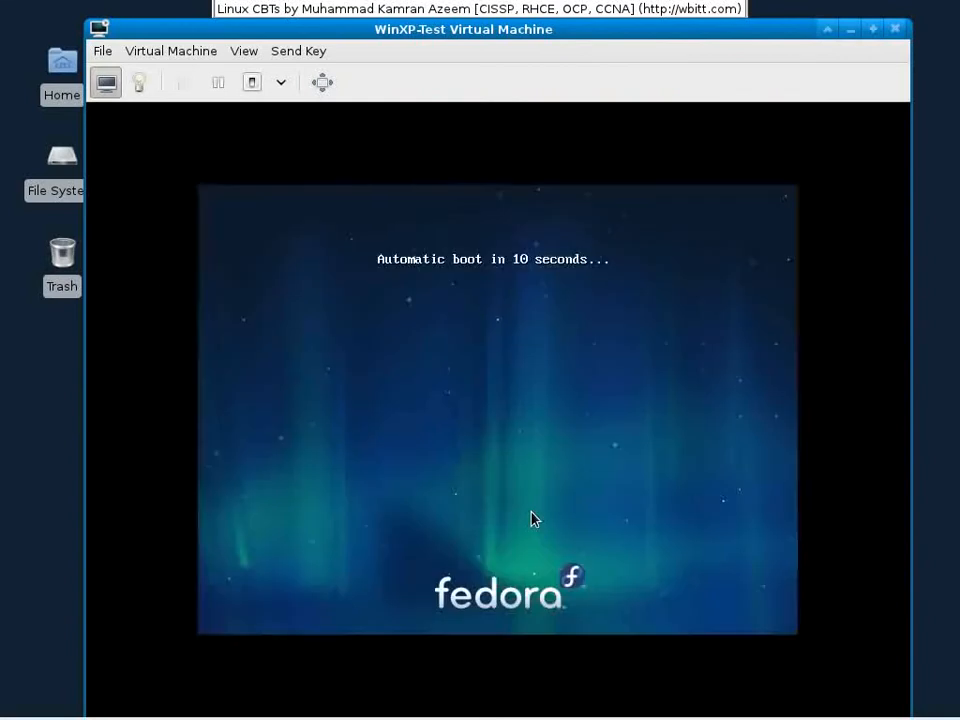
Step: Interrupt the automatic boot and start the standard Boot entry from the Fedora Live menu
{"action": "key", "text": "Return"}
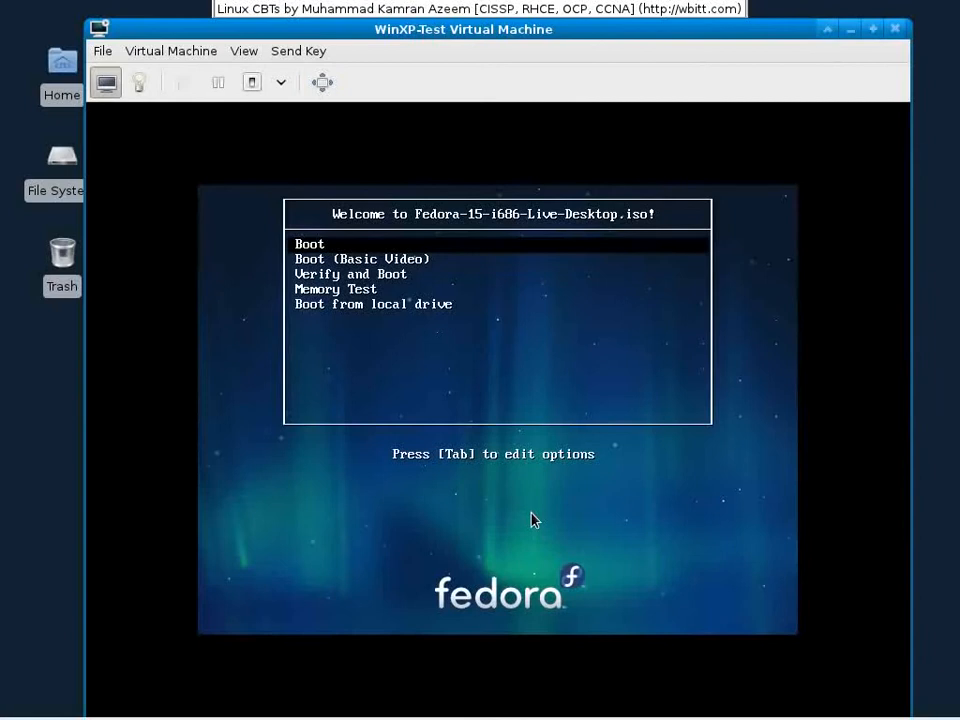
{"action": "key", "text": "Down"}
{"action": "key", "text": "Down"}
{"action": "key", "text": "Down"}
{"action": "key", "text": "Down"}
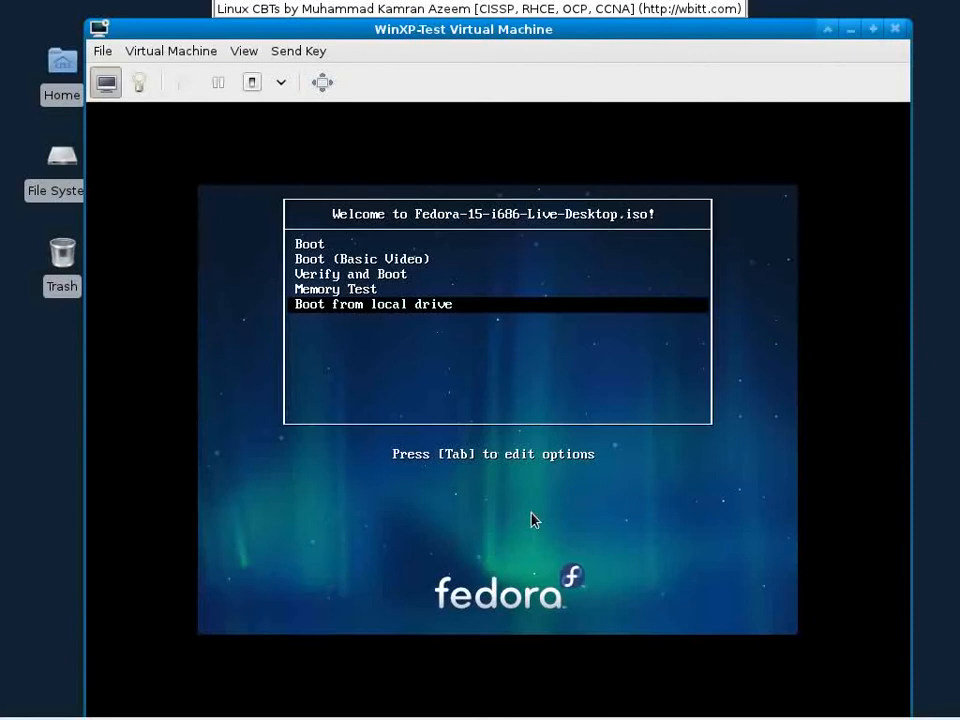
{"action": "key", "text": "Up"}
{"action": "key", "text": "Up"}
{"action": "key", "text": "Up"}
{"action": "key", "text": "Up"}
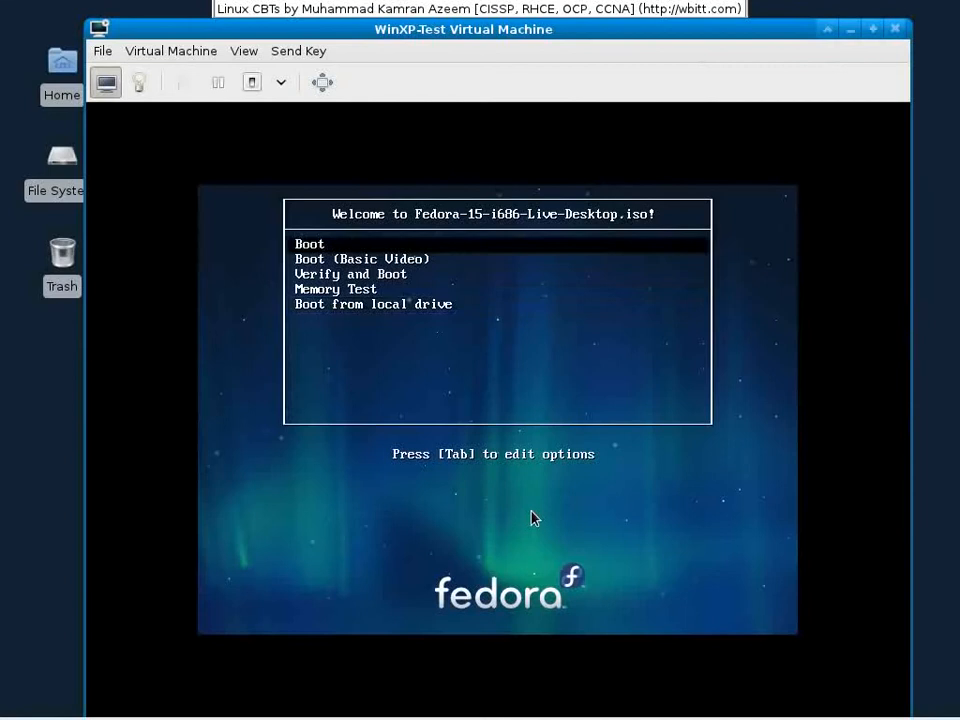
{"action": "key", "text": "Return"}
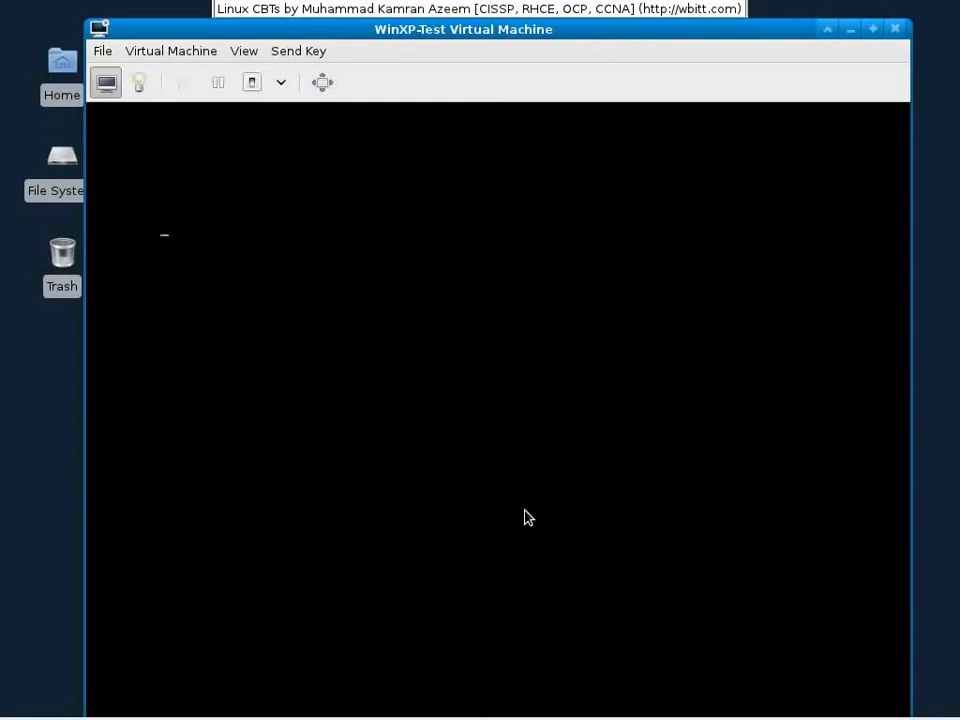
Step: Wait for the live image to reach the GNOME fallback desktop with its GNOME 3 failure notice
{"action": "mouse_move", "coordinate": [71, 718]}
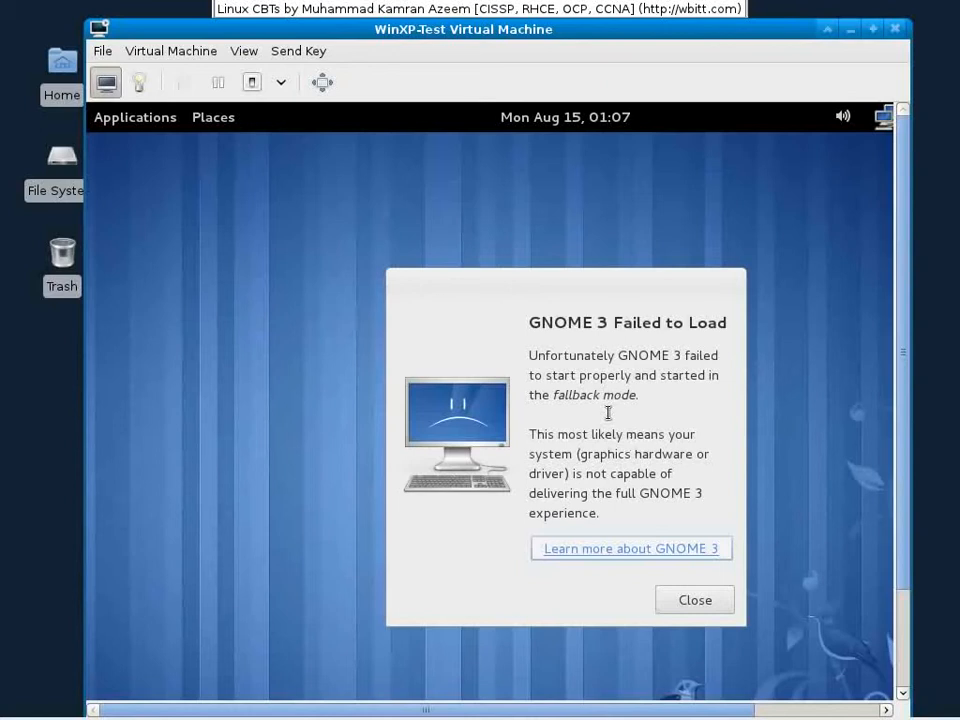
Step: Dismiss the GNOME 3 failure notice and close the applications menu
{"action": "left_click", "coordinate": [678, 602]}
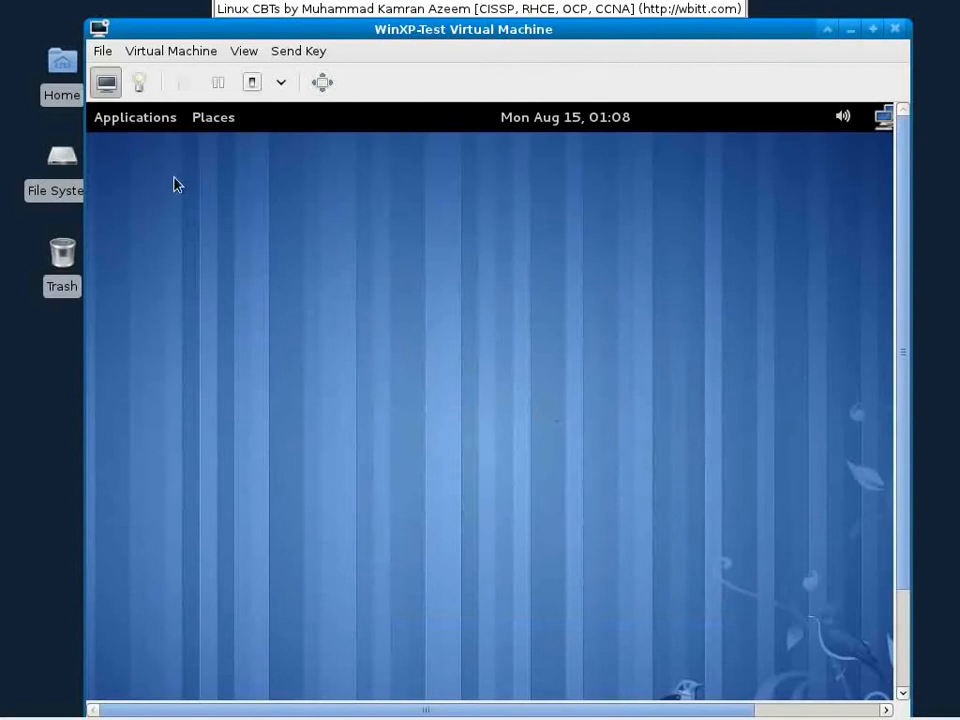
{"action": "left_click", "coordinate": [165, 122]}
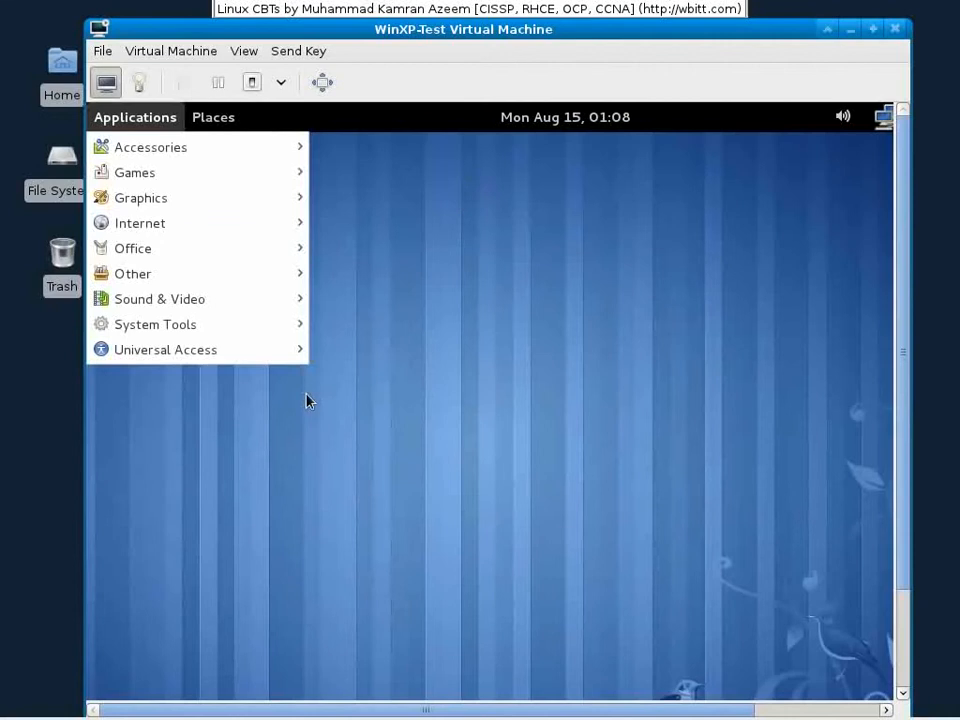
{"action": "mouse_move", "coordinate": [301, 357]}
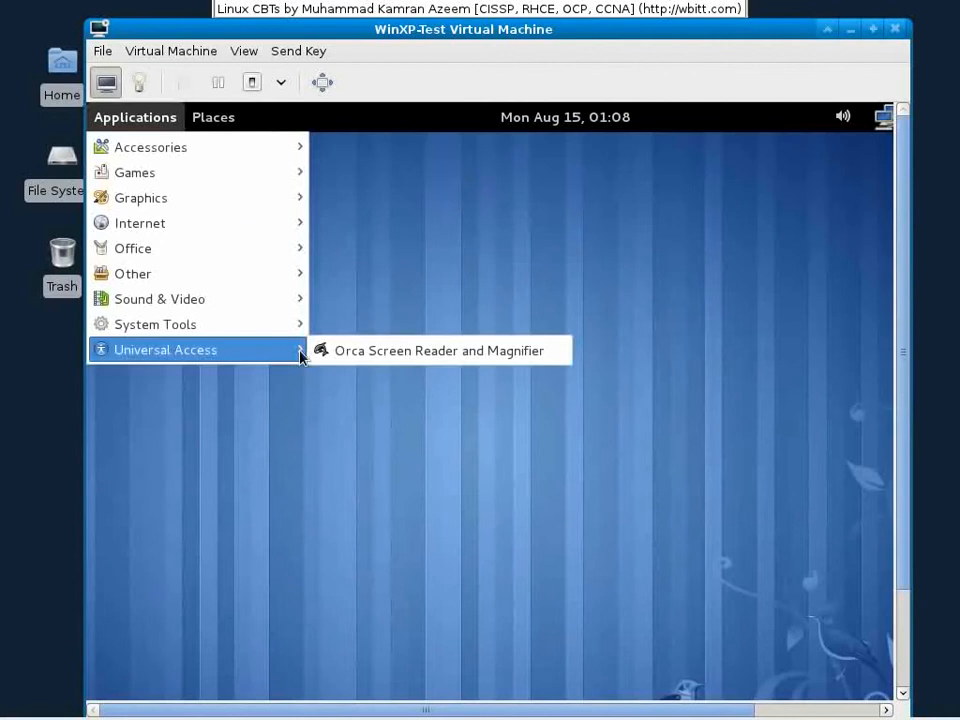
{"action": "left_click", "coordinate": [503, 298]}
{"action": "left_click_drag", "start_coordinate": [615, 711], "coordinate": [737, 710]}
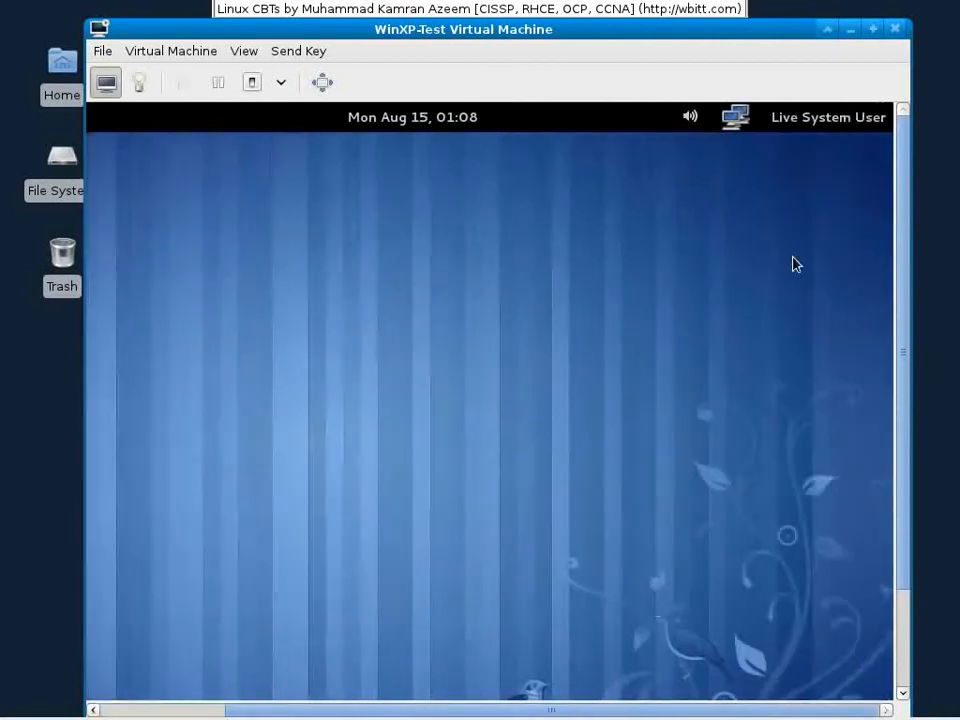
Step: In System Settings > Displays, apply and keep 800 x 600 (4:3) resolution, then close Displays
{"action": "left_click", "coordinate": [793, 120]}
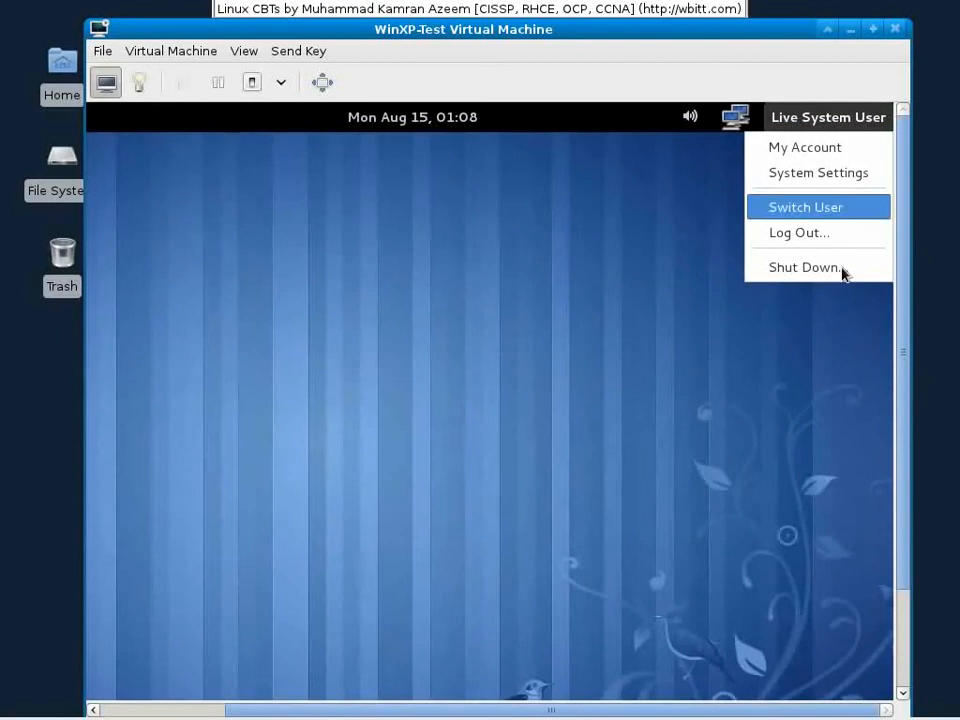
{"action": "left_click", "coordinate": [817, 178]}
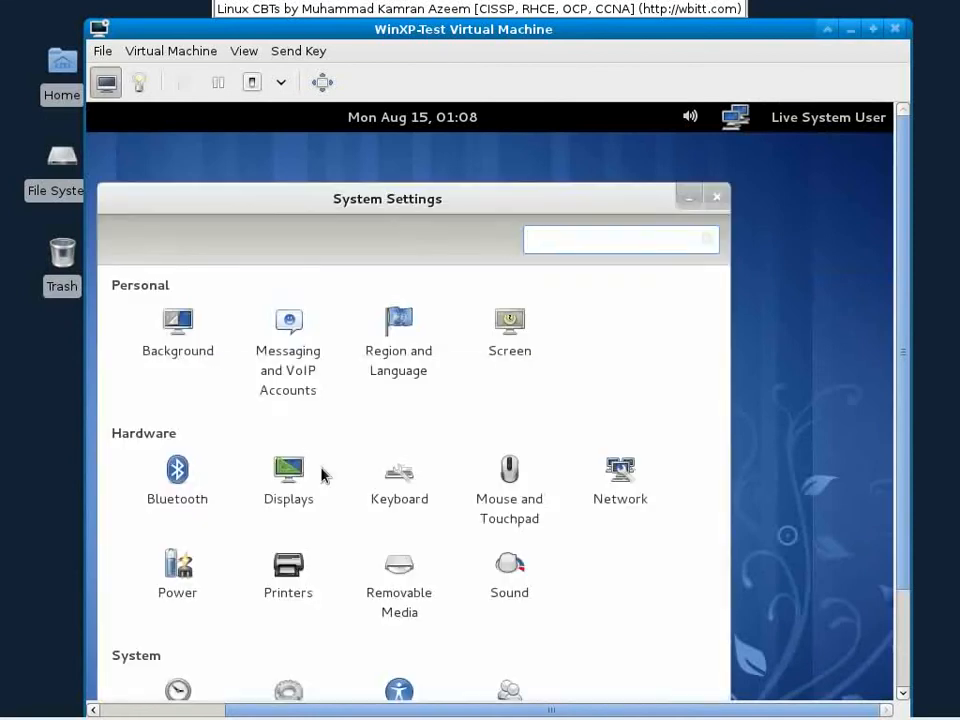
{"action": "left_click", "coordinate": [288, 476]}
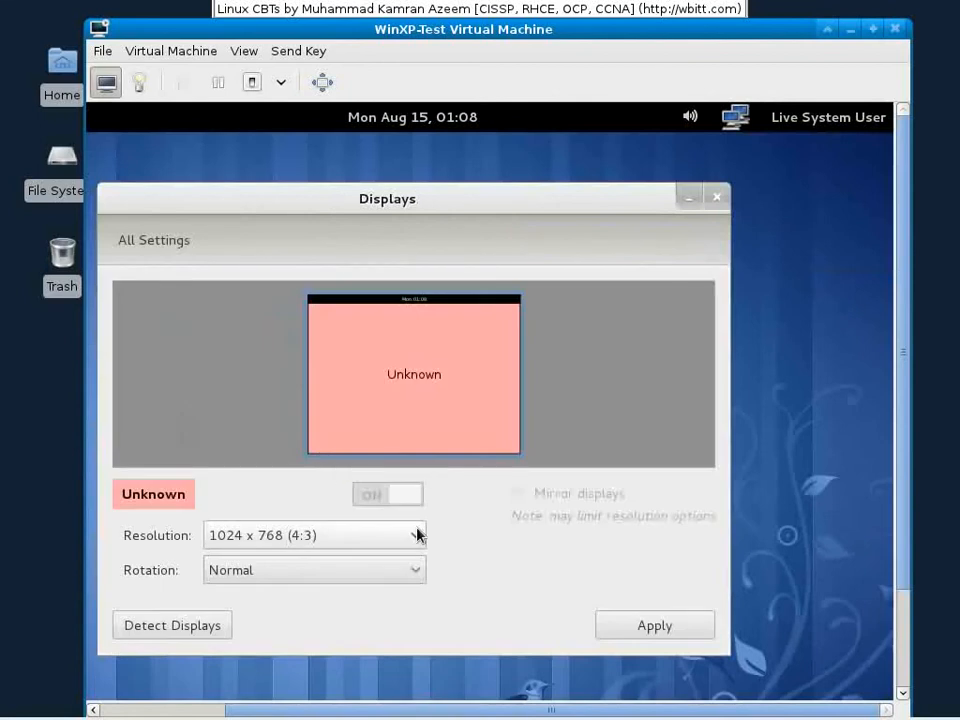
{"action": "left_click", "coordinate": [418, 535]}
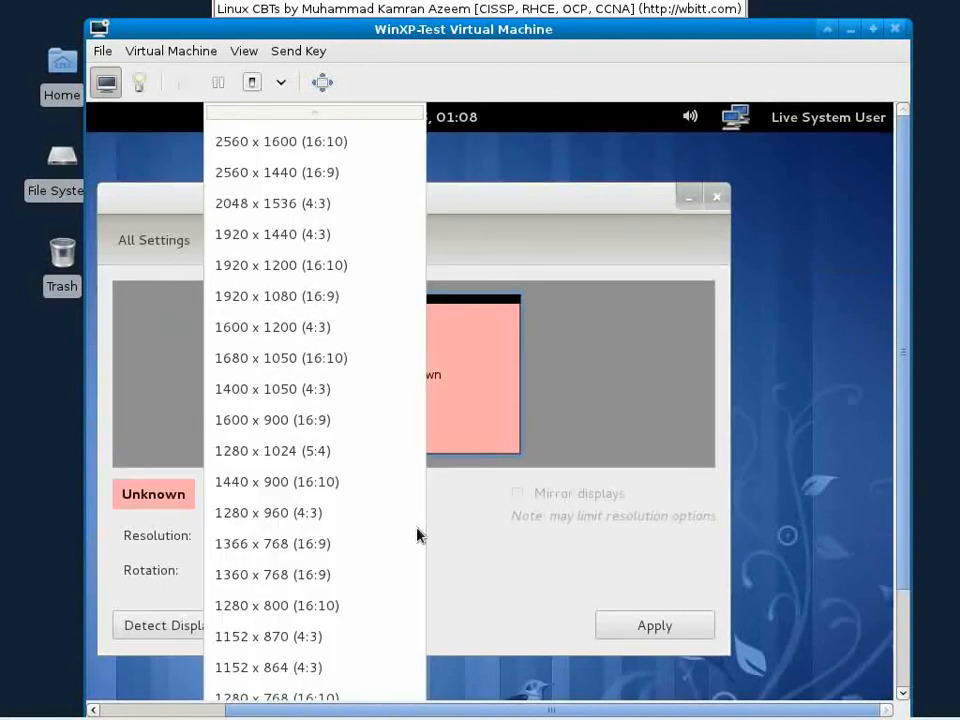
{"action": "scroll", "coordinate": [277, 596], "scroll_direction": "down", "scroll_amount": 4}
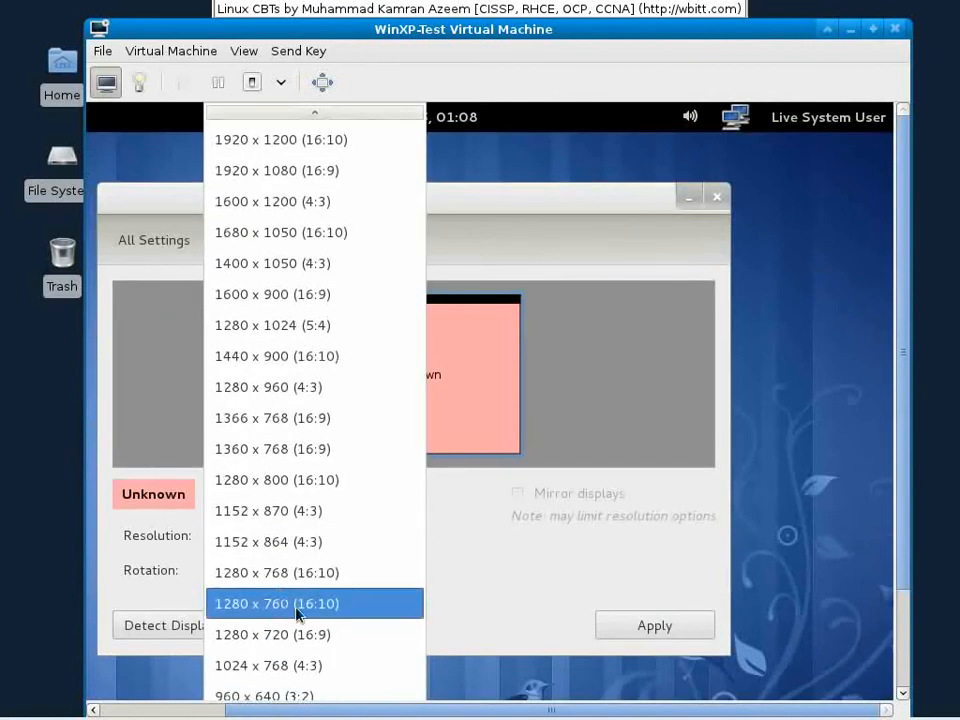
{"action": "scroll", "coordinate": [900, 550], "scroll_direction": "down", "scroll_amount": 5}
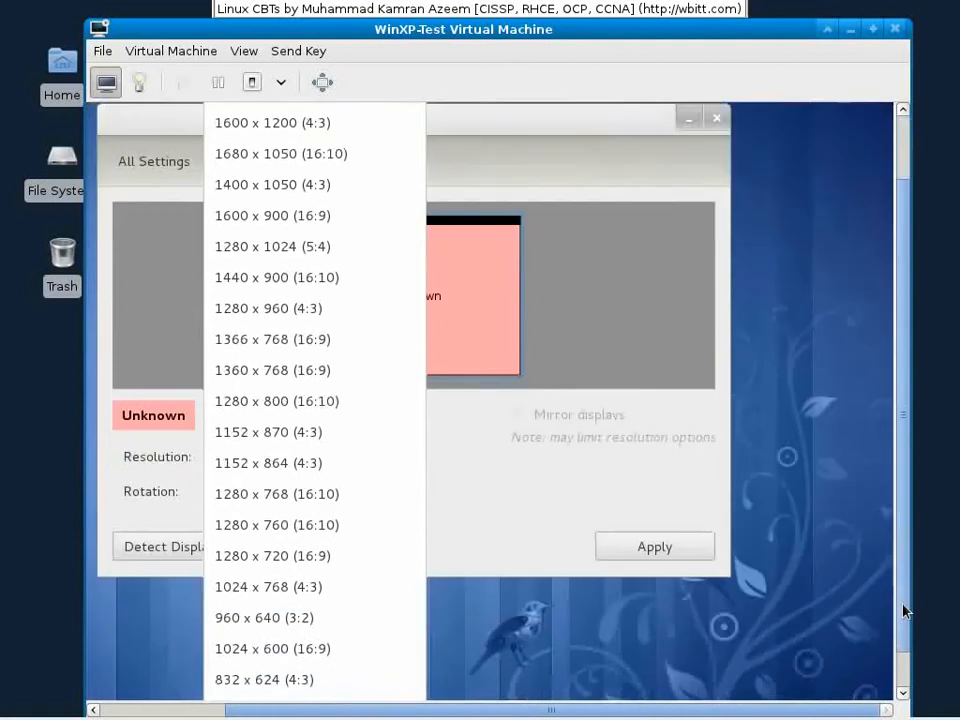
{"action": "left_click", "coordinate": [352, 668]}
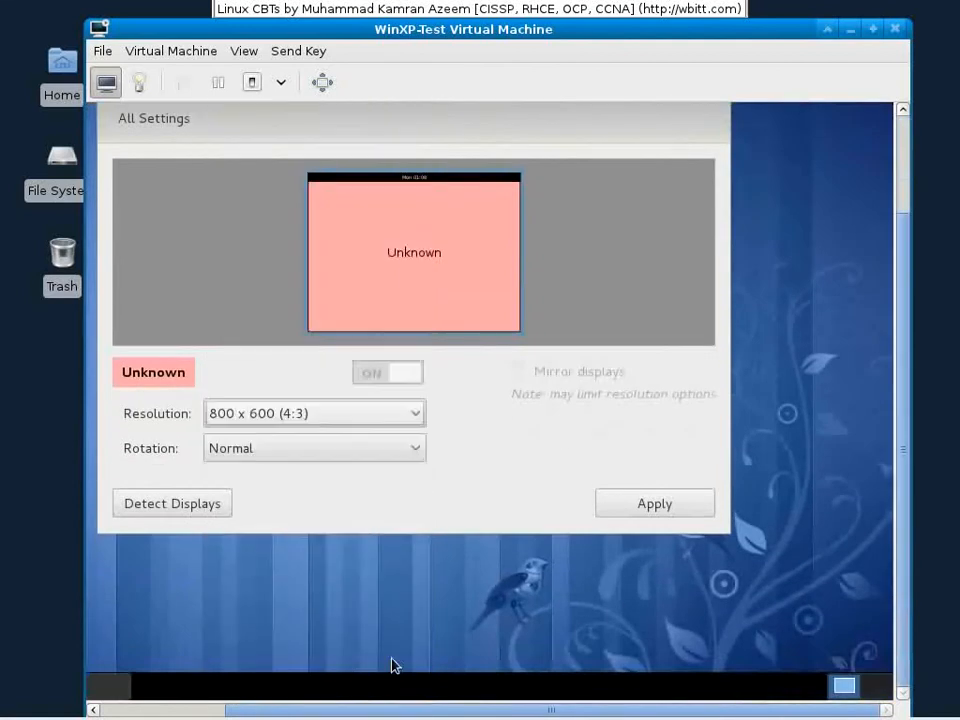
{"action": "left_click", "coordinate": [654, 504]}
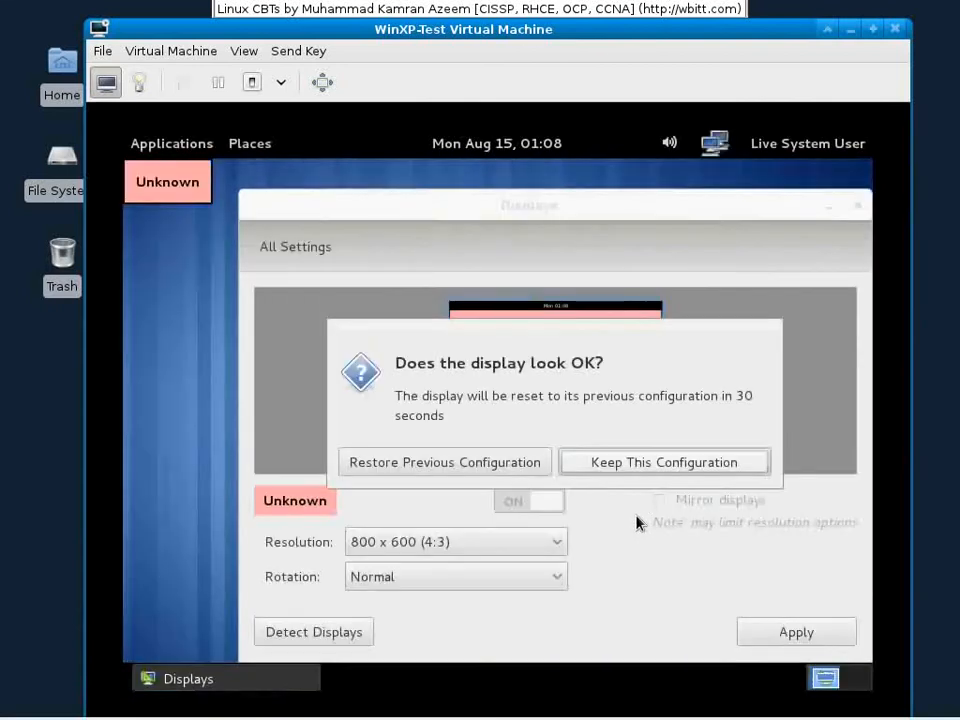
{"action": "left_click", "coordinate": [613, 461]}
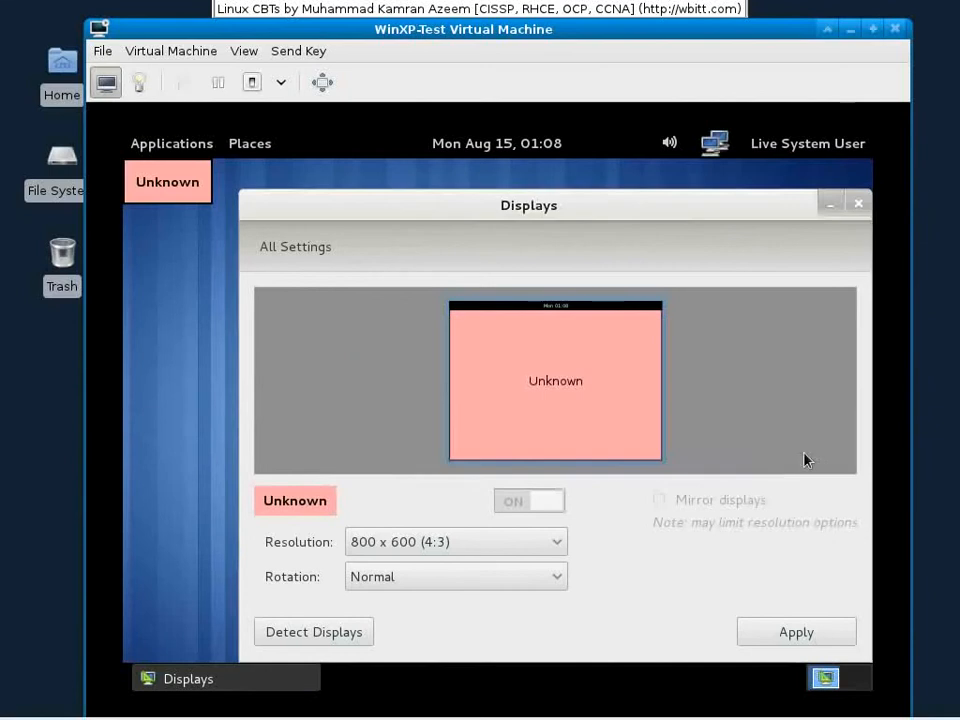
{"action": "left_click", "coordinate": [858, 204]}
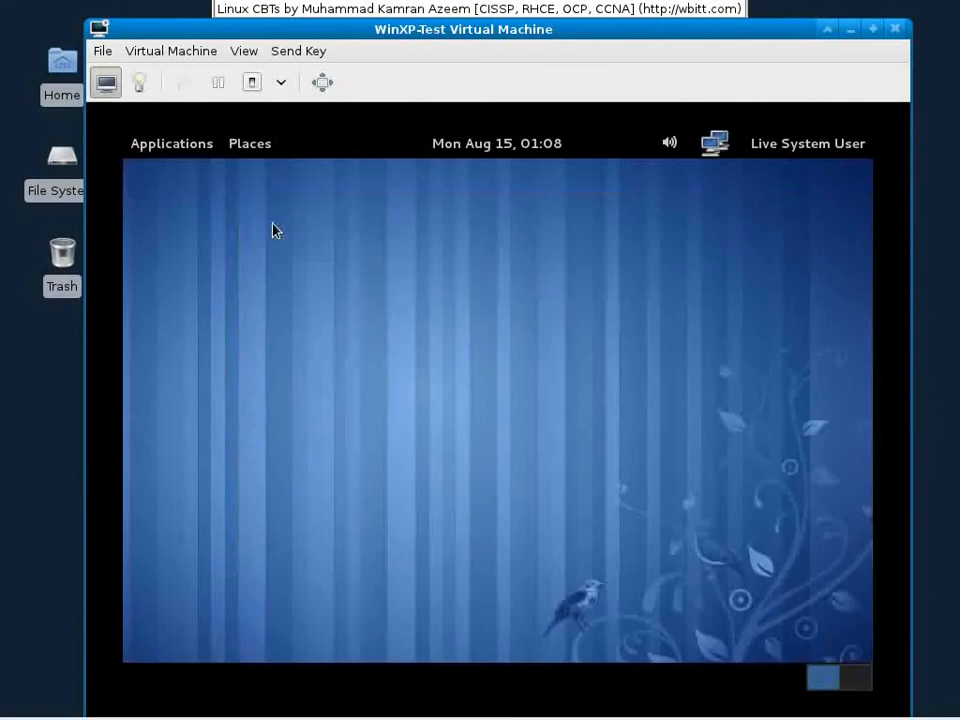
{"action": "left_click", "coordinate": [193, 153]}
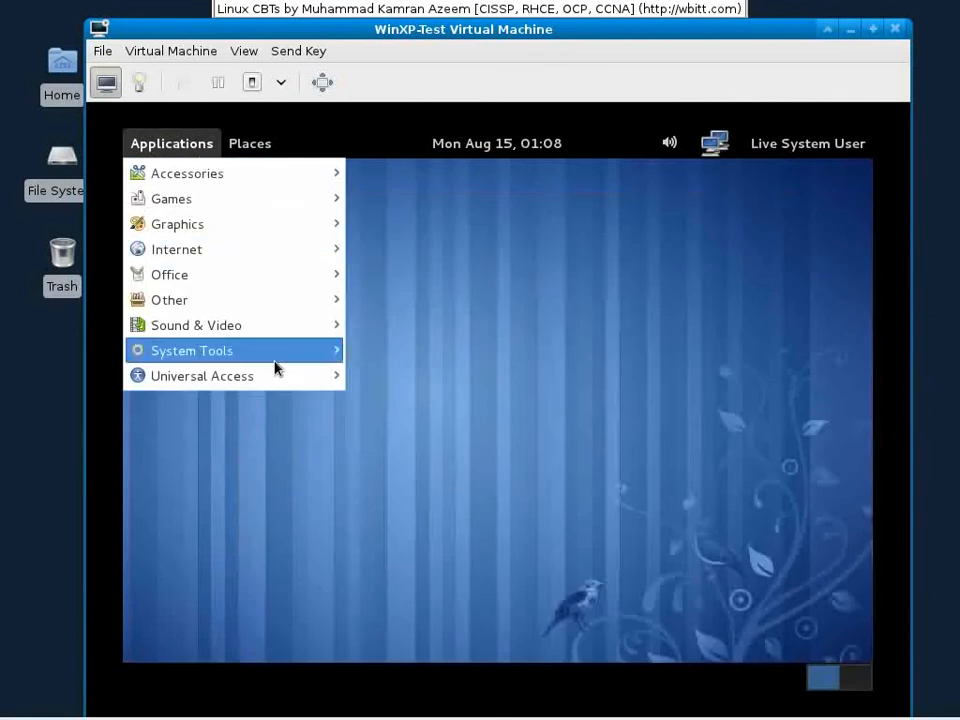
Step: Launch Install to Hard Drive from Applications > System Tools
{"action": "mouse_move", "coordinate": [275, 369]}
{"action": "left_click", "coordinate": [469, 454]}
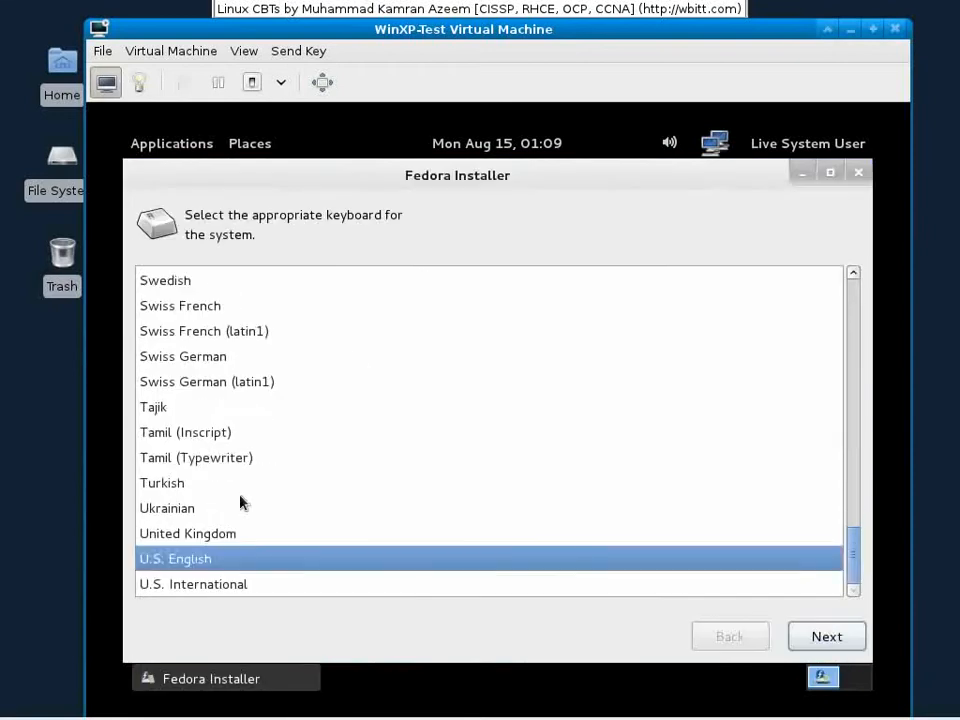
Step: Accept U.S. English keyboard, basic storage and demopc hostname, and choose Riyadh as time zone
{"action": "left_click", "coordinate": [803, 637]}
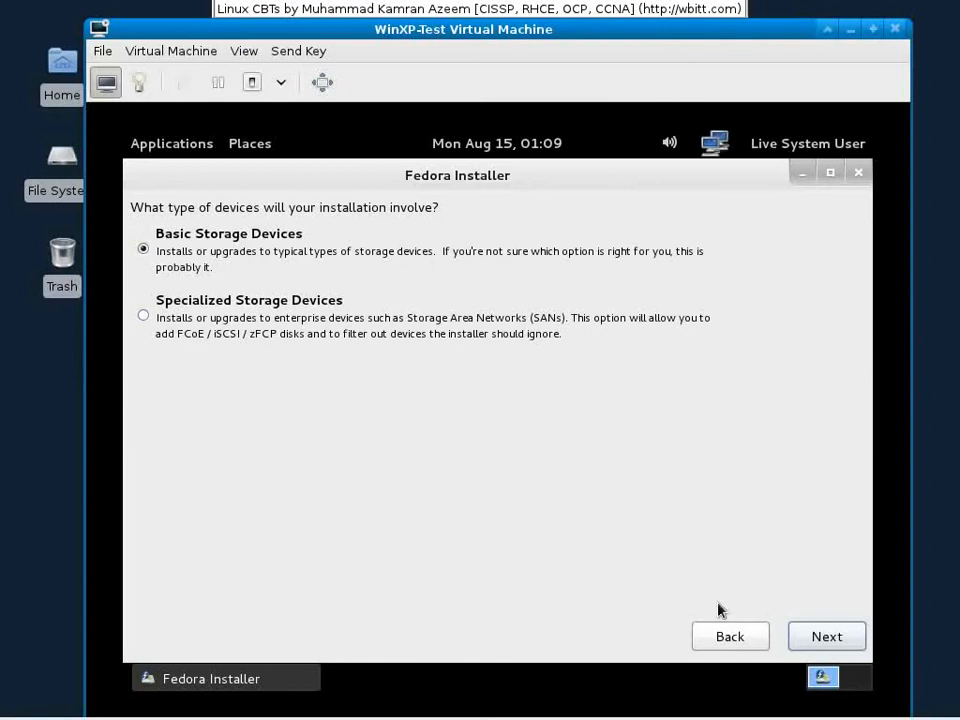
{"action": "left_click", "coordinate": [847, 646]}
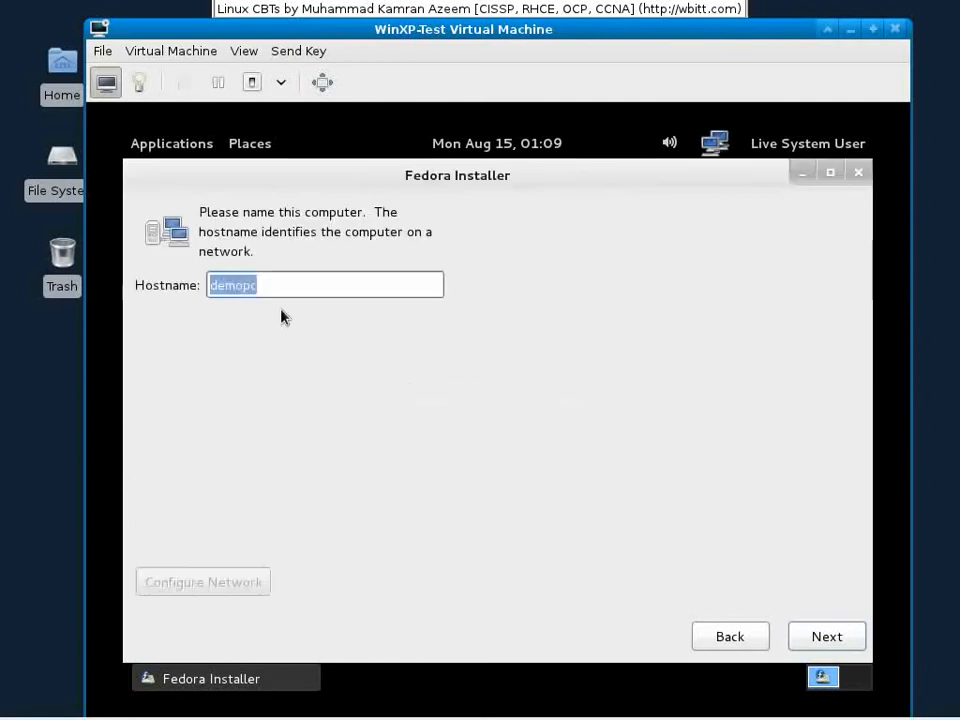
{"action": "left_click", "coordinate": [812, 643]}
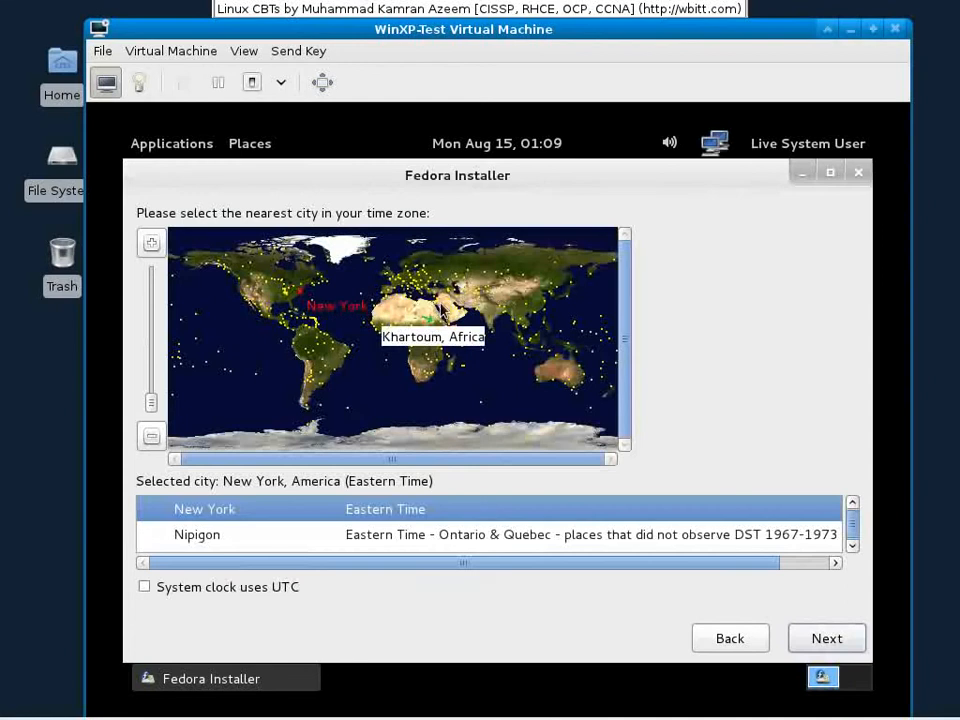
{"action": "left_click", "coordinate": [449, 312]}
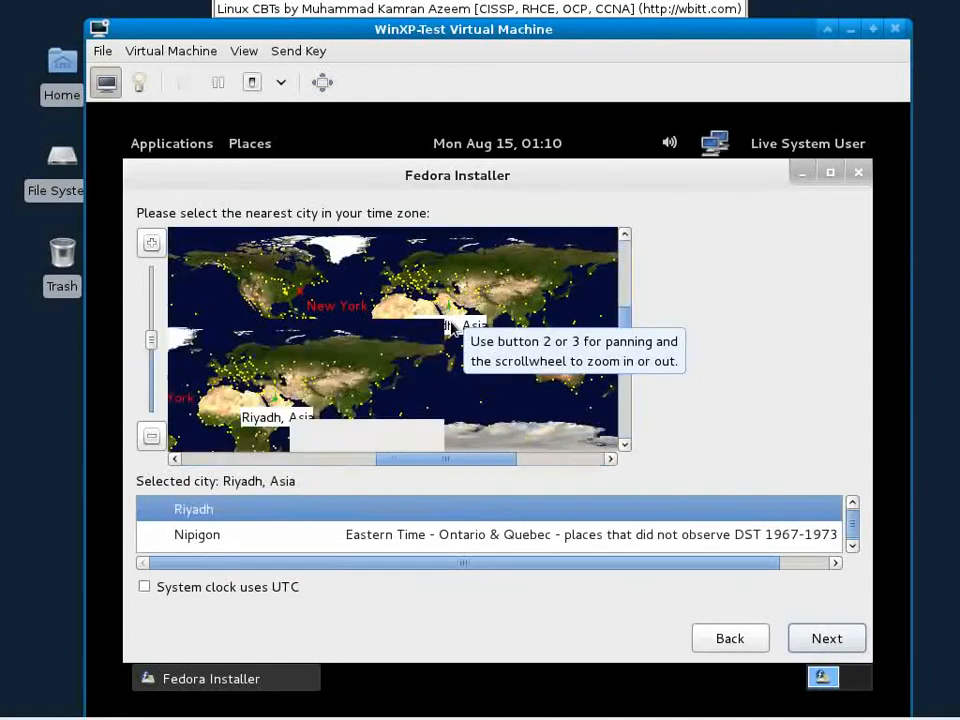
{"action": "left_click", "coordinate": [821, 638]}
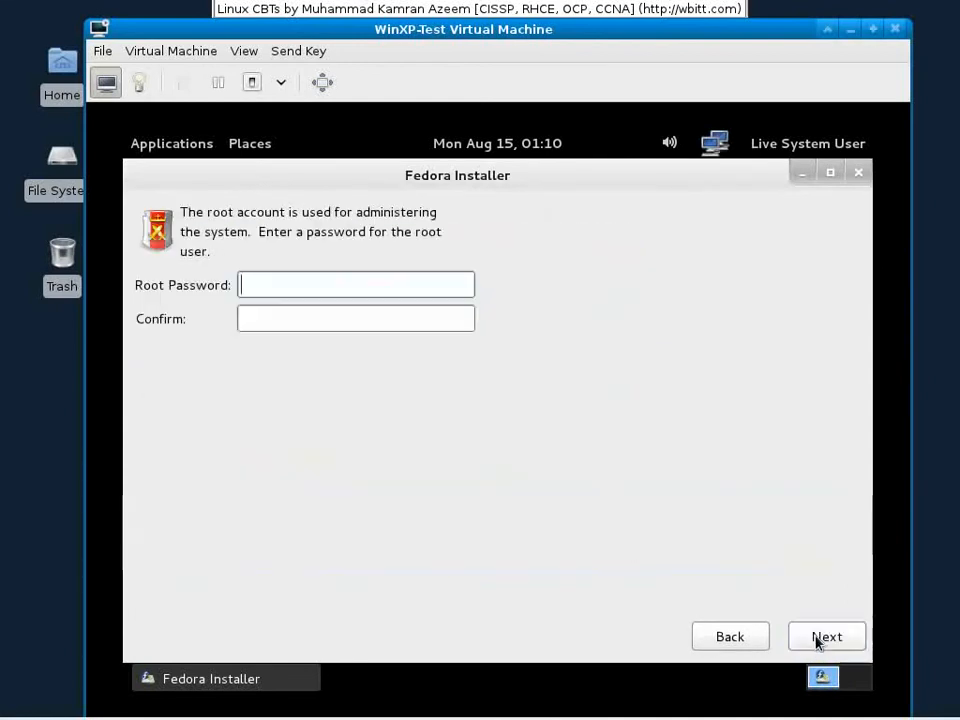
Step: Enter and confirm the root password, accepting the weak-password warning
{"action": "type", "text": "redhat"}
{"action": "key", "text": "Tab"}
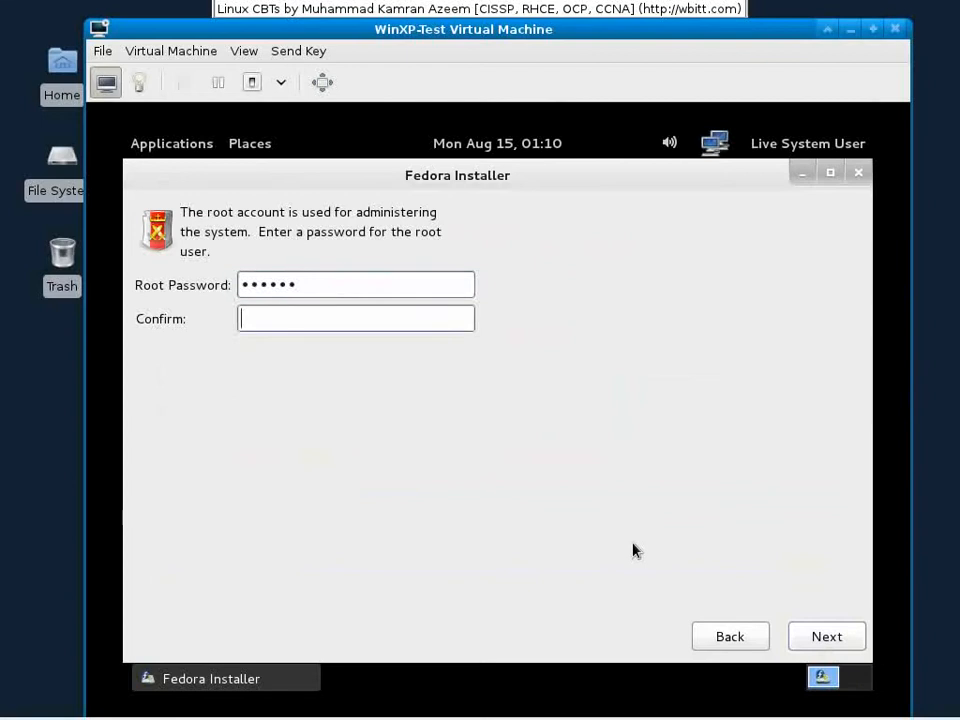
{"action": "type", "text": "redhat"}
{"action": "left_click", "coordinate": [830, 637]}
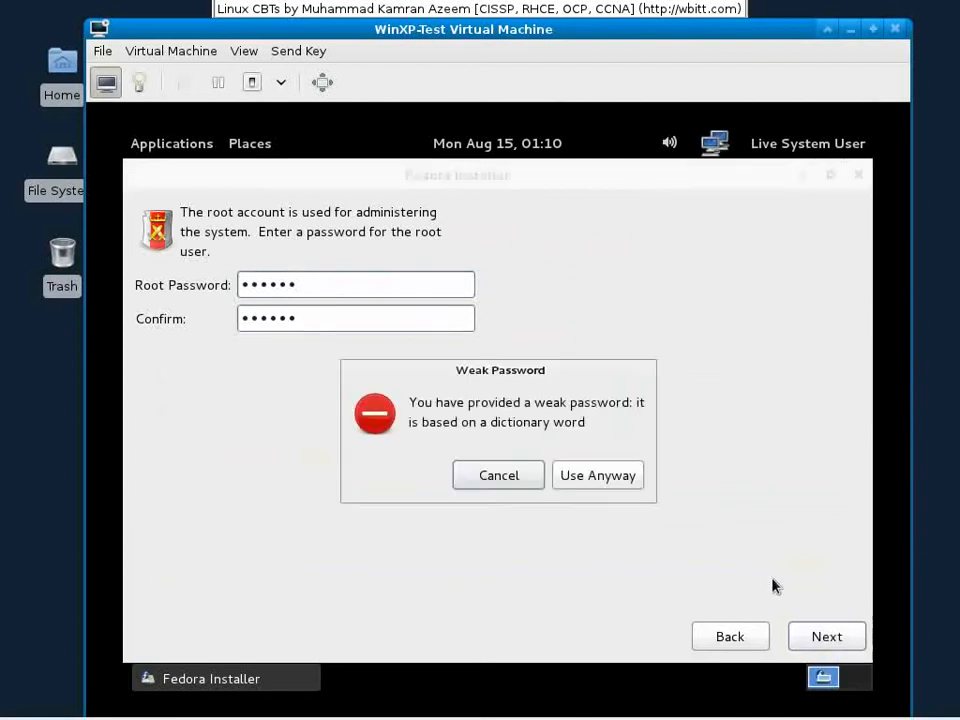
{"action": "left_click", "coordinate": [620, 483]}
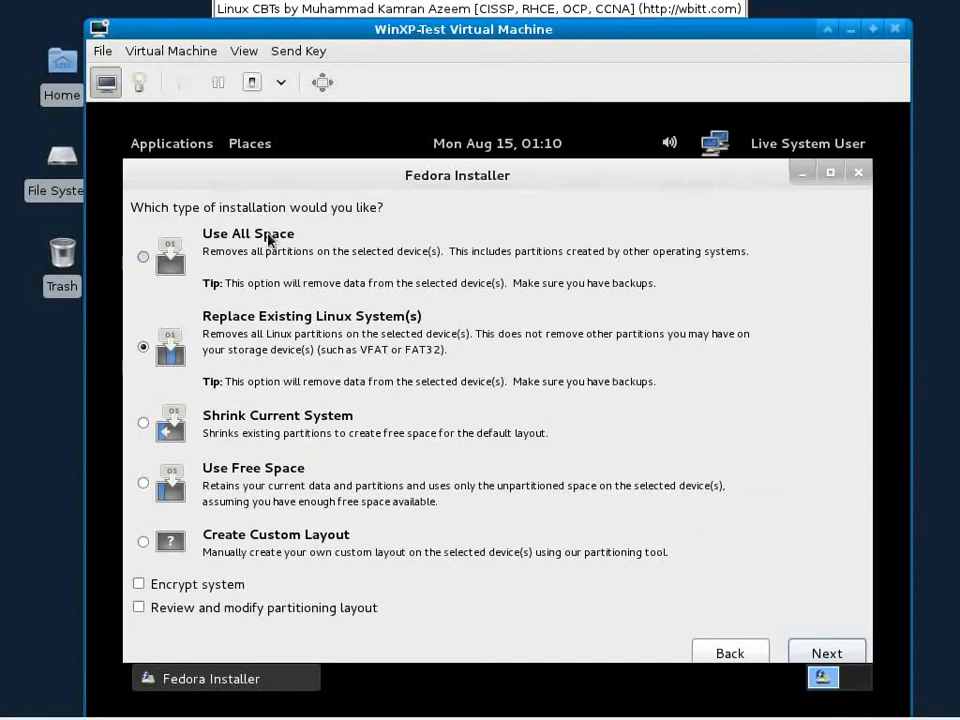
Step: Select Create Custom Layout as the installation type and continue to partitioning
{"action": "left_click", "coordinate": [264, 419]}
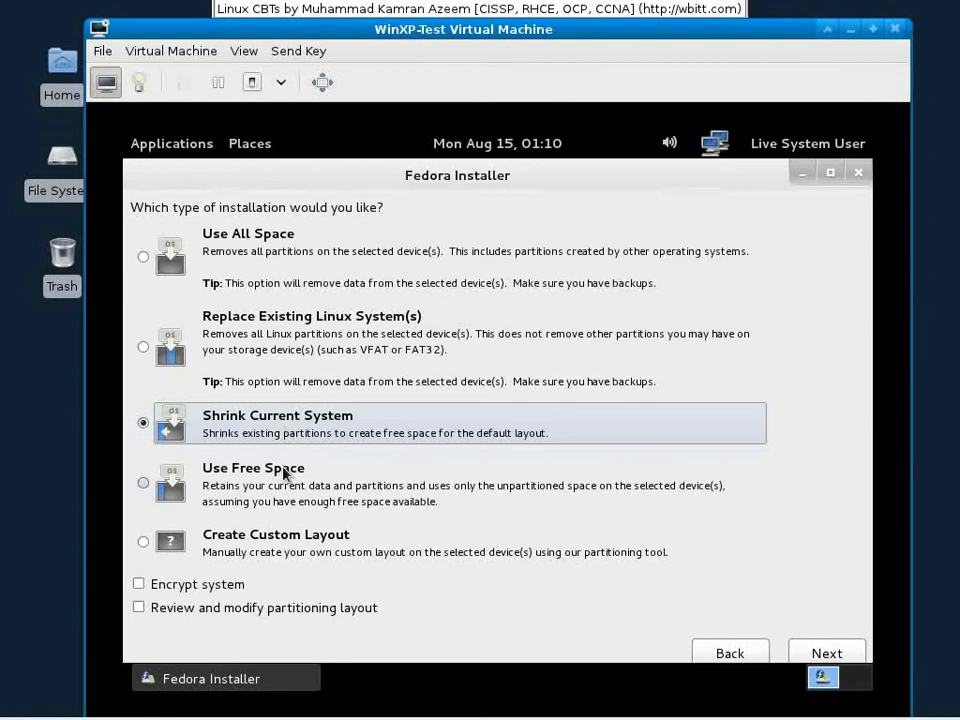
{"action": "left_click", "coordinate": [285, 474]}
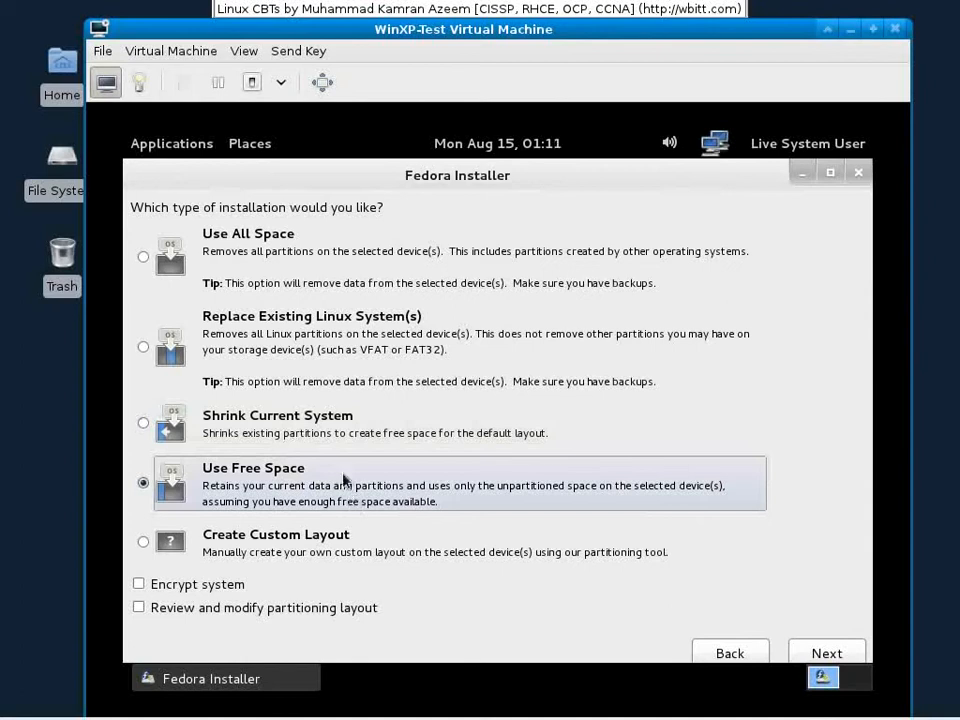
{"action": "left_click", "coordinate": [282, 553]}
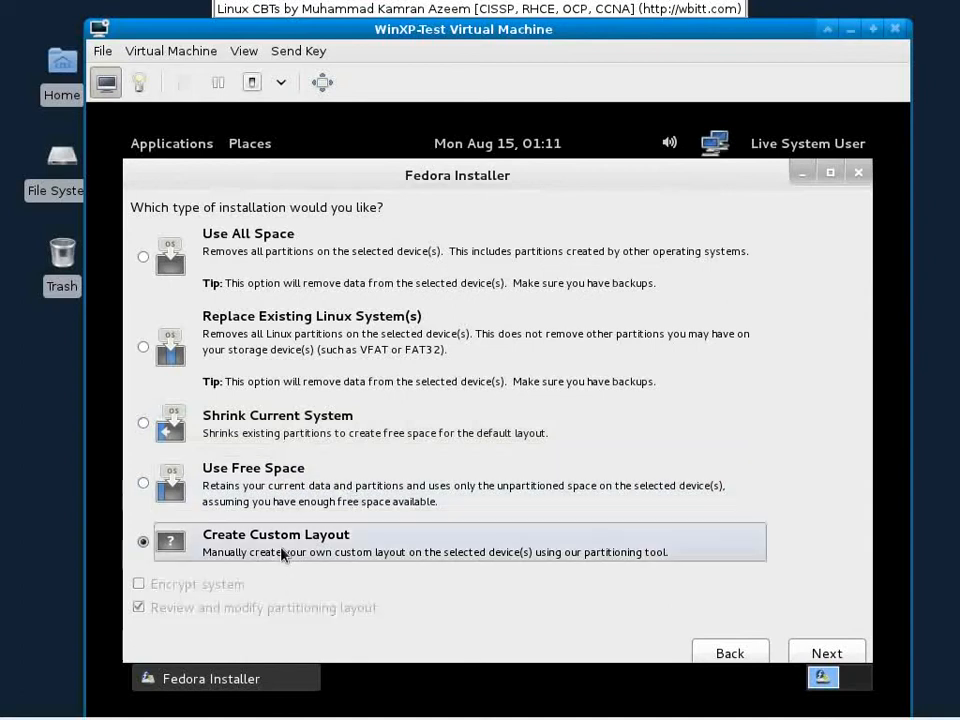
{"action": "left_click", "coordinate": [826, 651]}
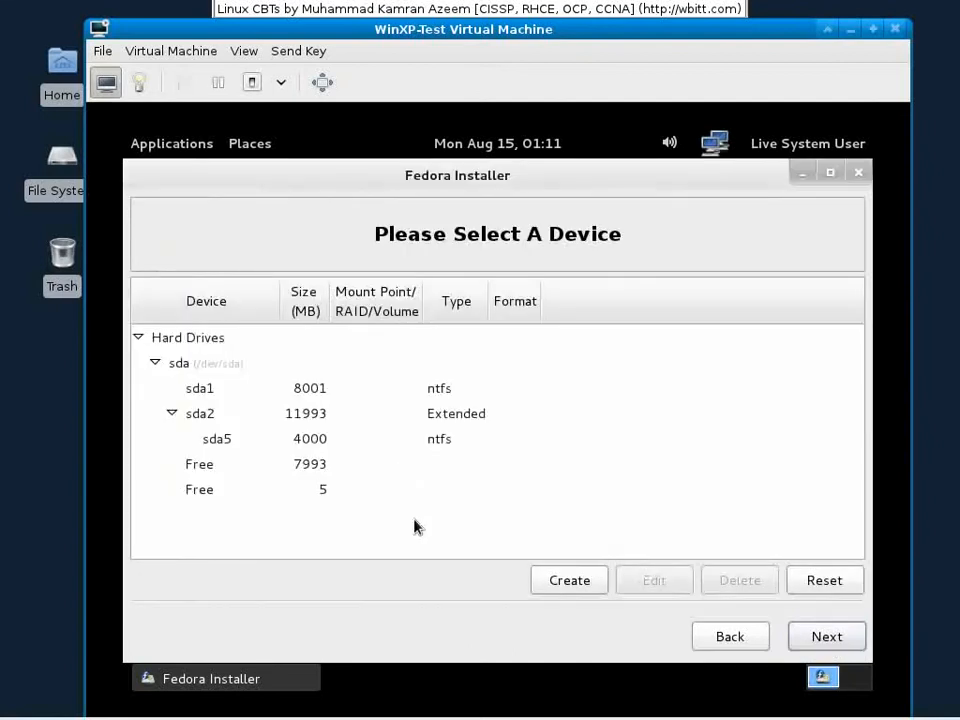
{"action": "left_click", "coordinate": [204, 394]}
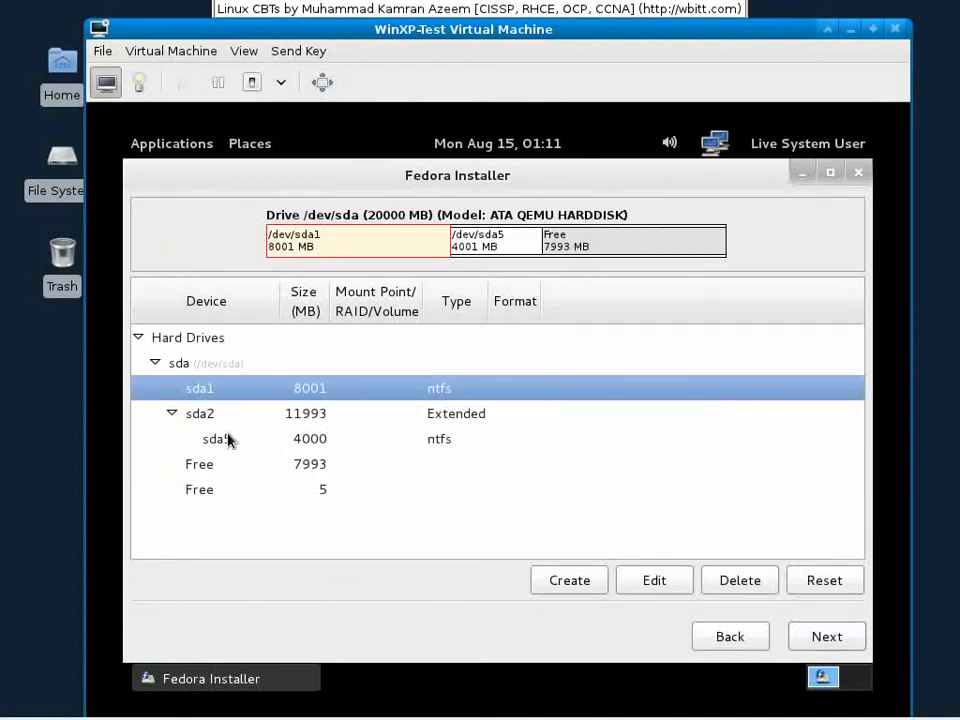
{"action": "left_click", "coordinate": [228, 420]}
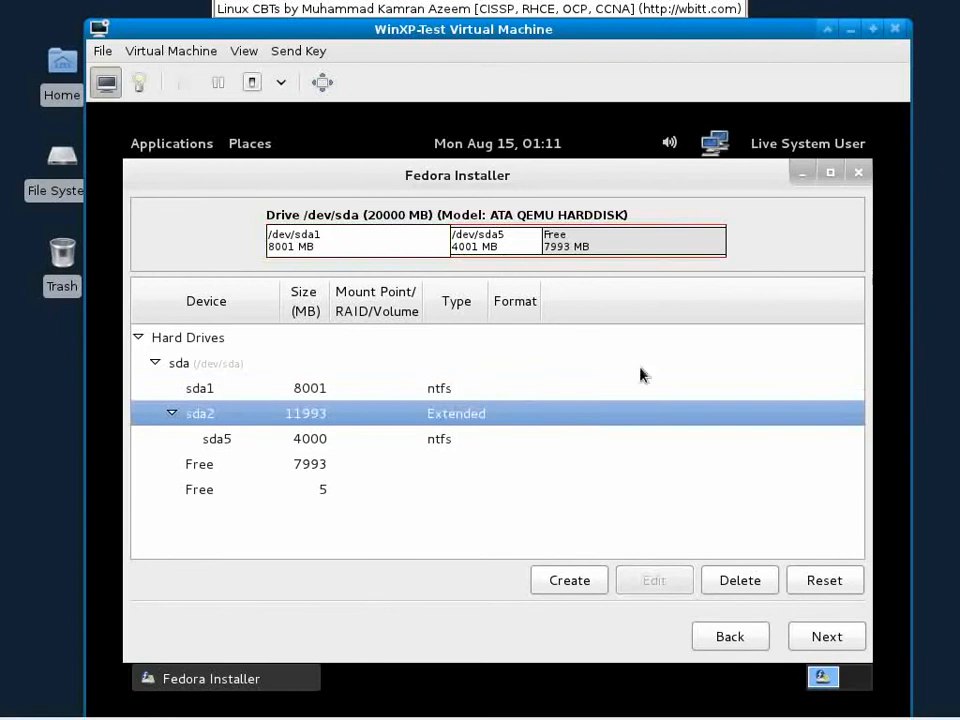
{"action": "left_click", "coordinate": [327, 445]}
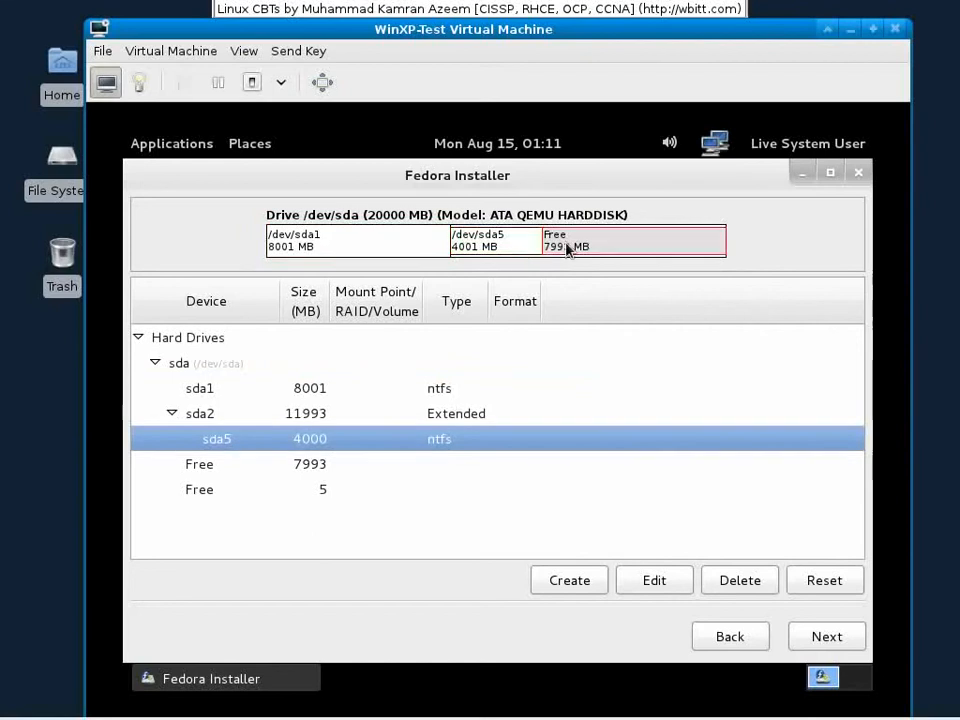
{"action": "left_click", "coordinate": [353, 470]}
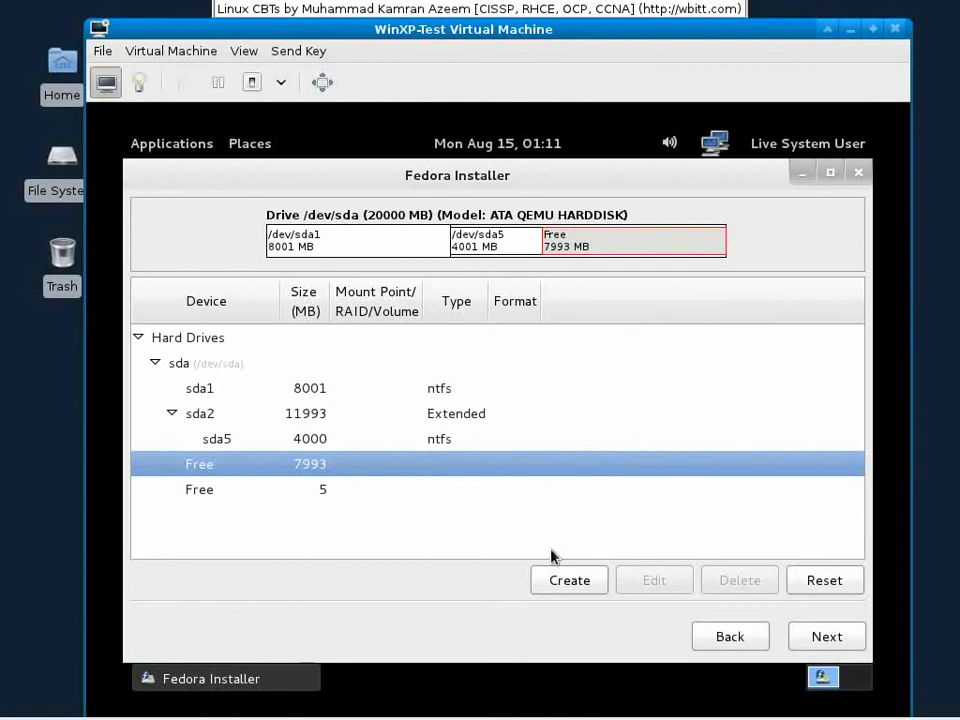
Step: Add a 500 MB fixed-size swap standard partition in the free space
{"action": "left_click", "coordinate": [572, 578]}
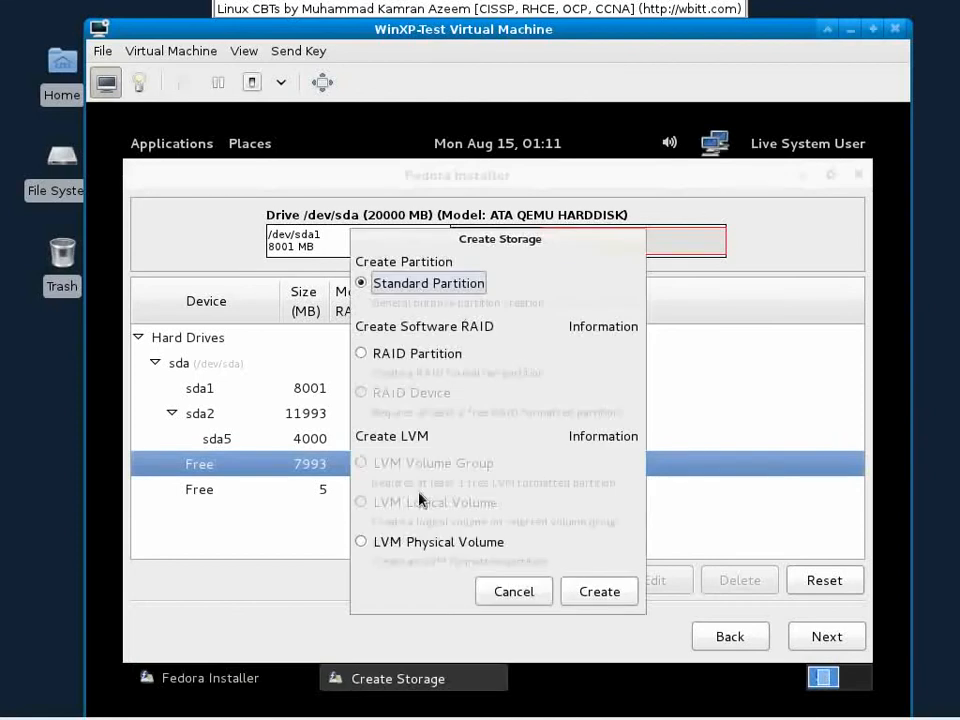
{"action": "left_click", "coordinate": [611, 593]}
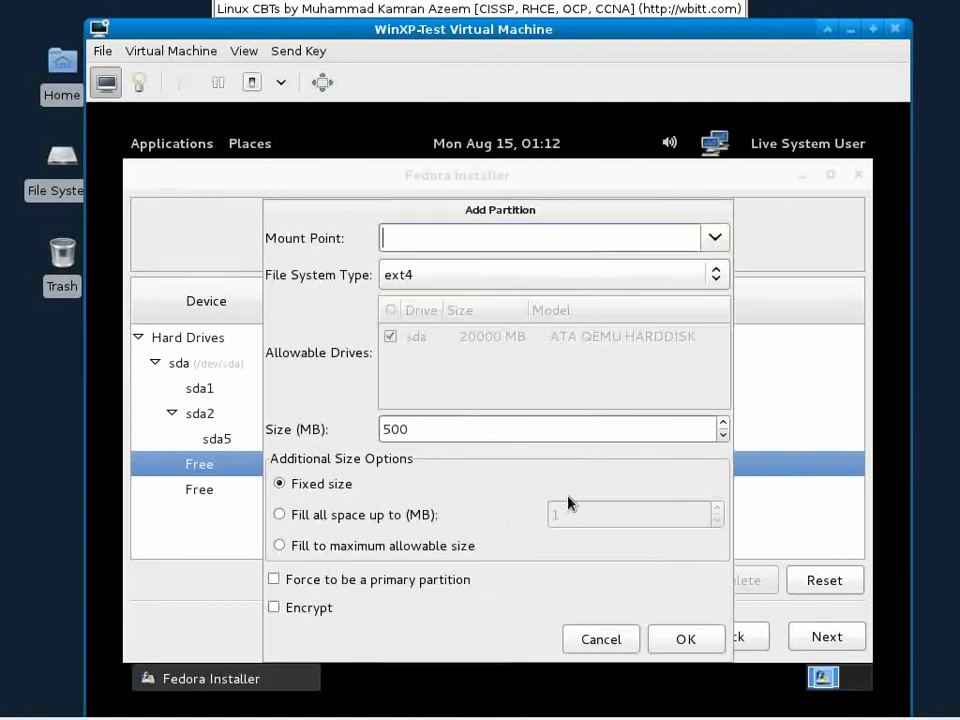
{"action": "left_click", "coordinate": [561, 283]}
{"action": "left_click", "coordinate": [474, 365]}
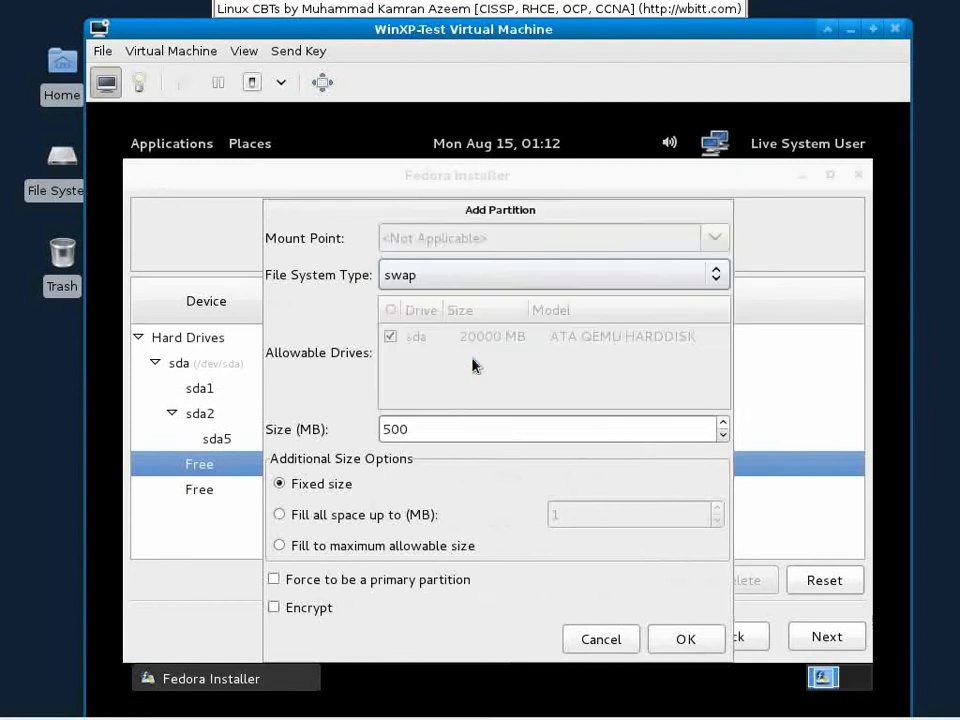
{"action": "double_click", "coordinate": [453, 432]}
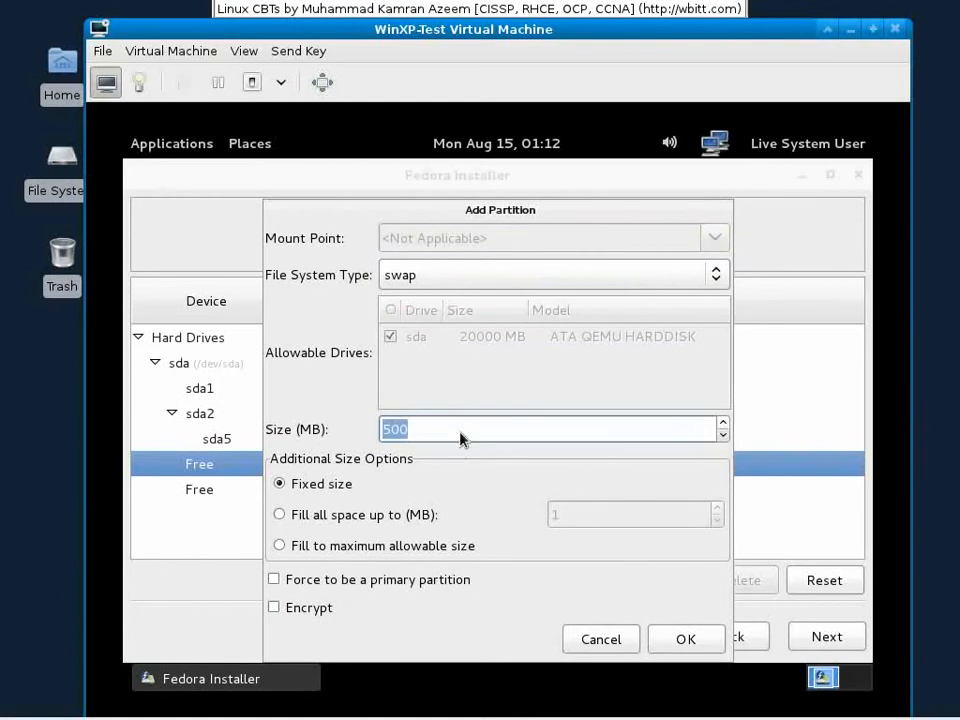
{"action": "left_click", "coordinate": [464, 428]}
{"action": "left_click", "coordinate": [330, 484]}
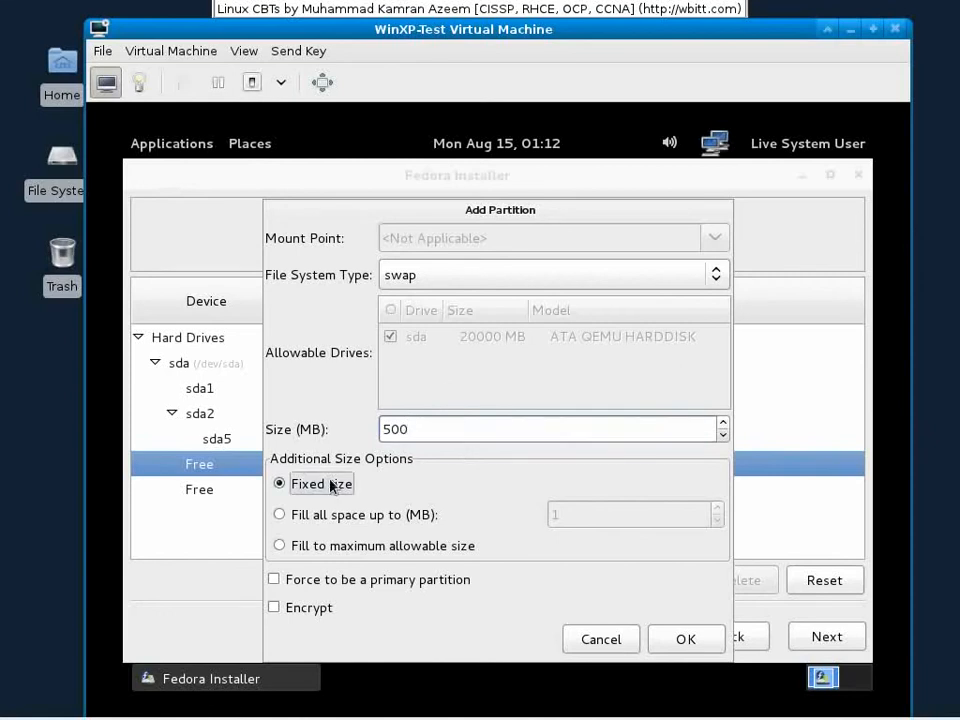
{"action": "left_click", "coordinate": [690, 648]}
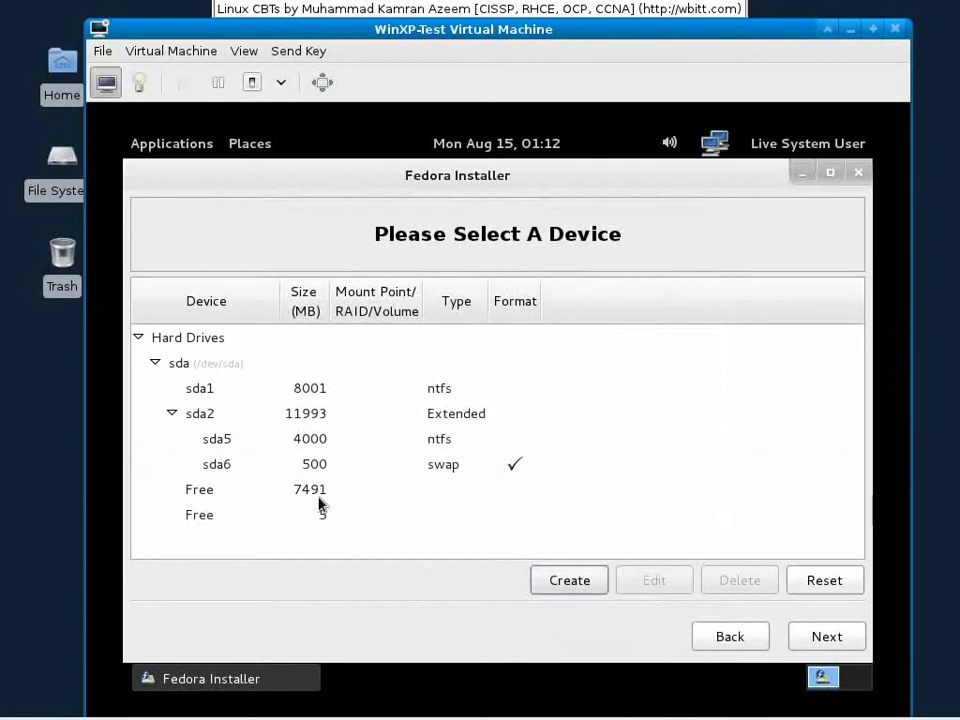
Step: Add a standard partition mounted at / that fills all remaining free space
{"action": "left_click", "coordinate": [313, 464]}
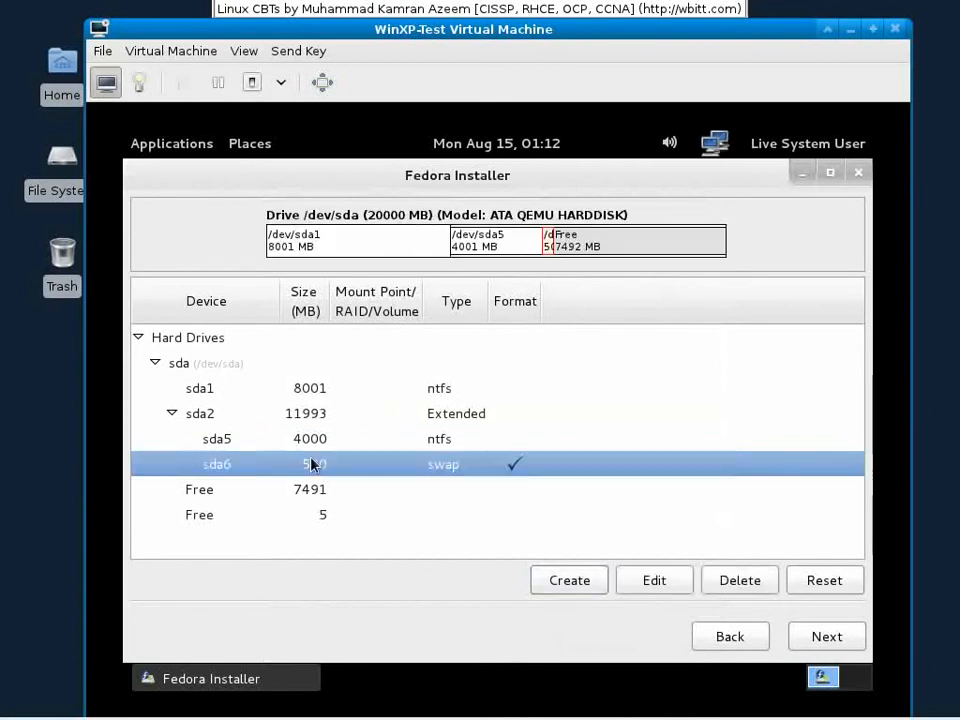
{"action": "left_click", "coordinate": [300, 496]}
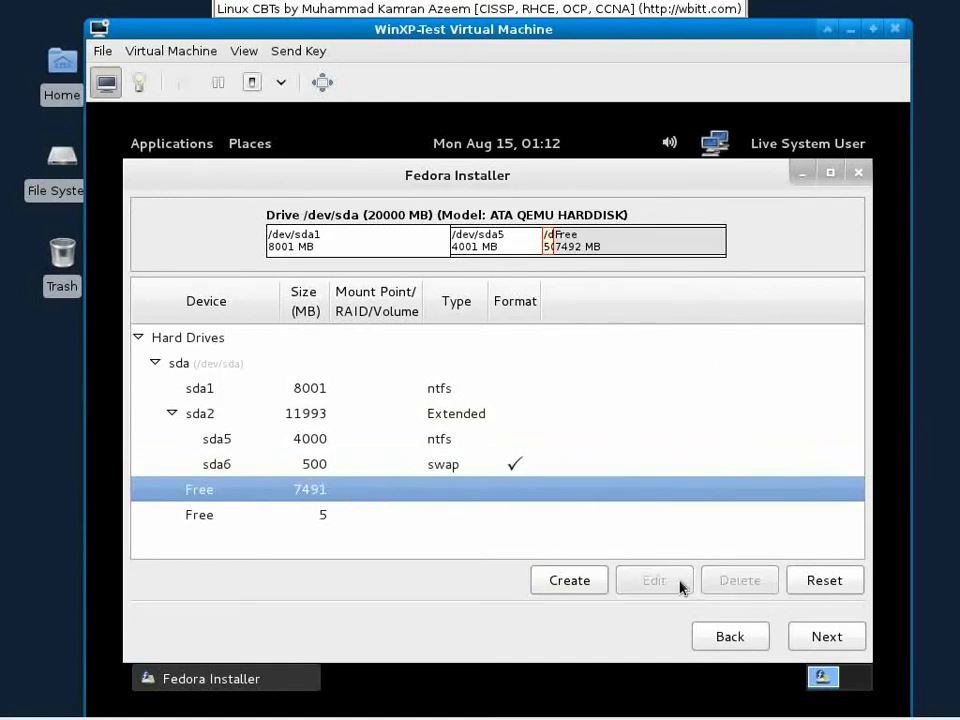
{"action": "left_click", "coordinate": [562, 583]}
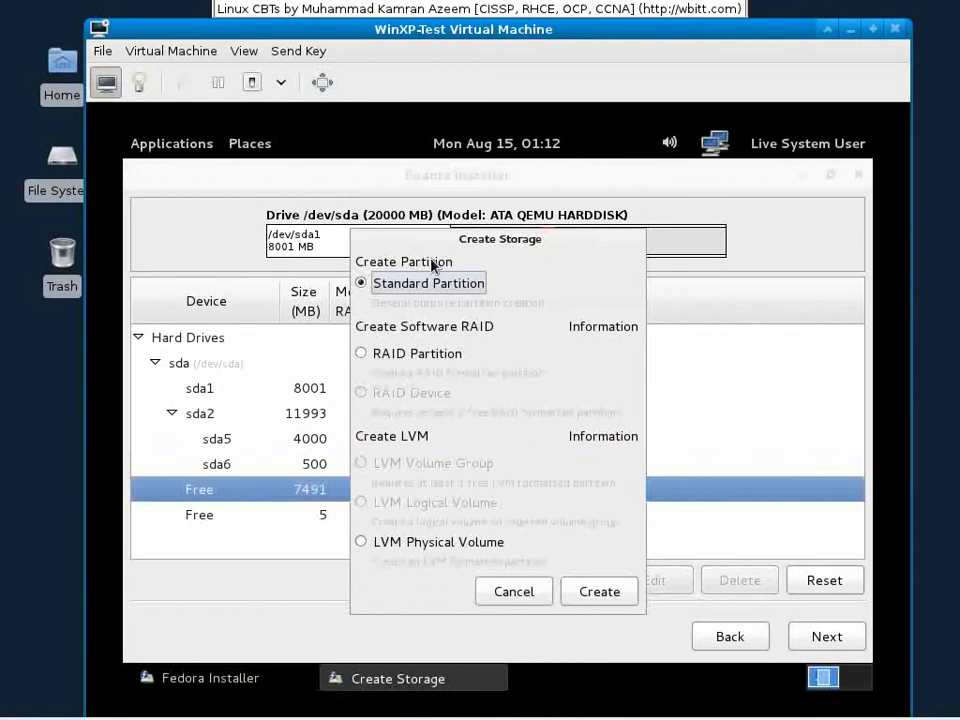
{"action": "left_click", "coordinate": [598, 591]}
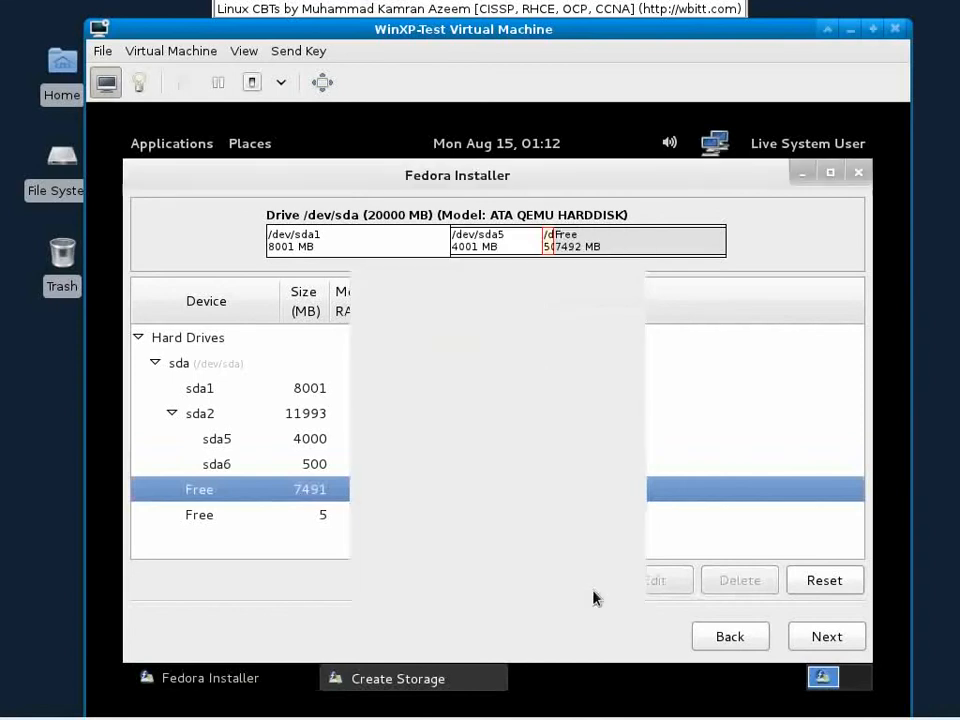
{"action": "left_click", "coordinate": [710, 238]}
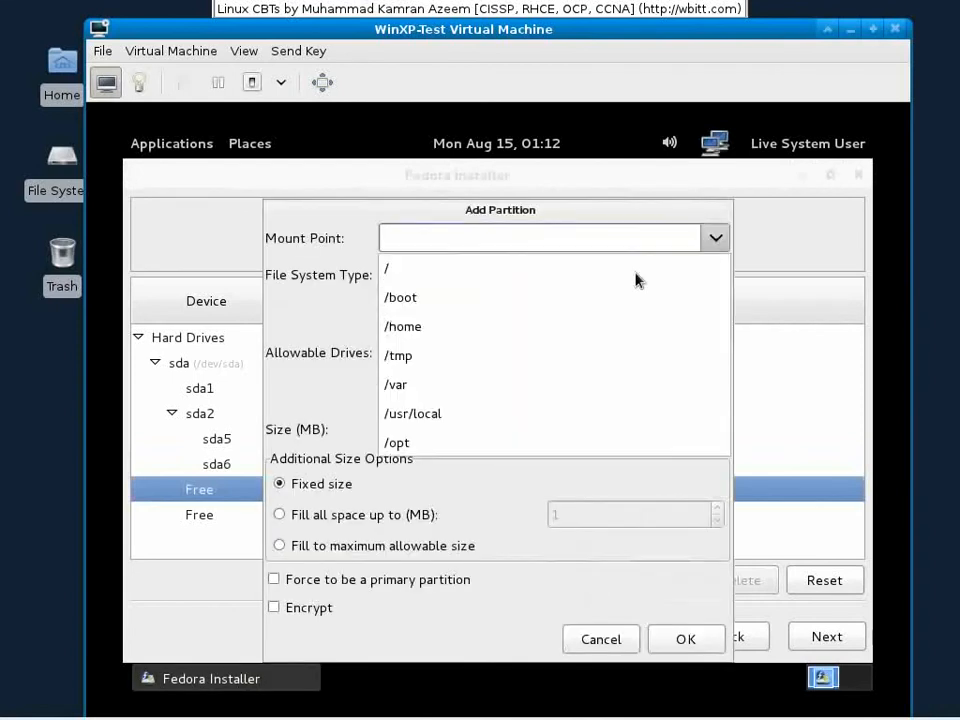
{"action": "left_click", "coordinate": [509, 273]}
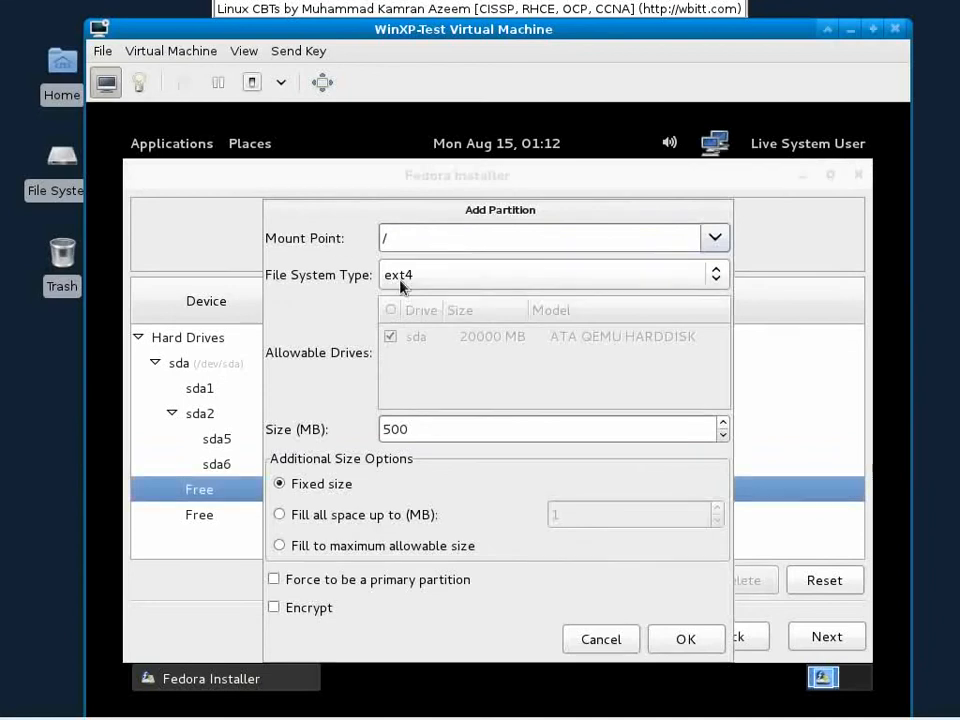
{"action": "double_click", "coordinate": [395, 428]}
{"action": "left_click", "coordinate": [349, 544]}
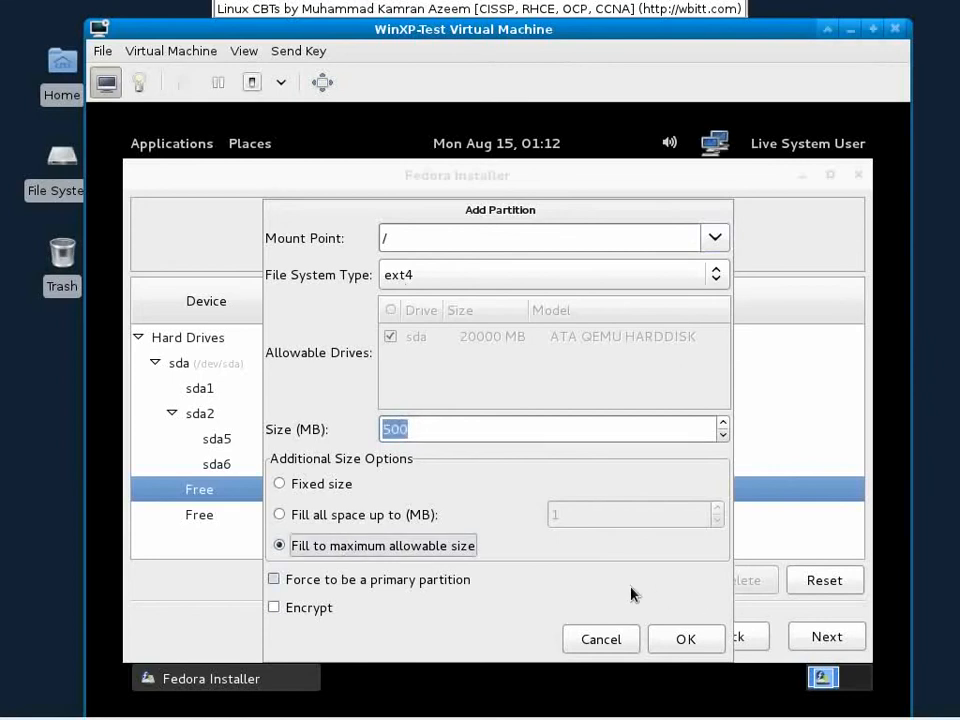
{"action": "left_click", "coordinate": [682, 639]}
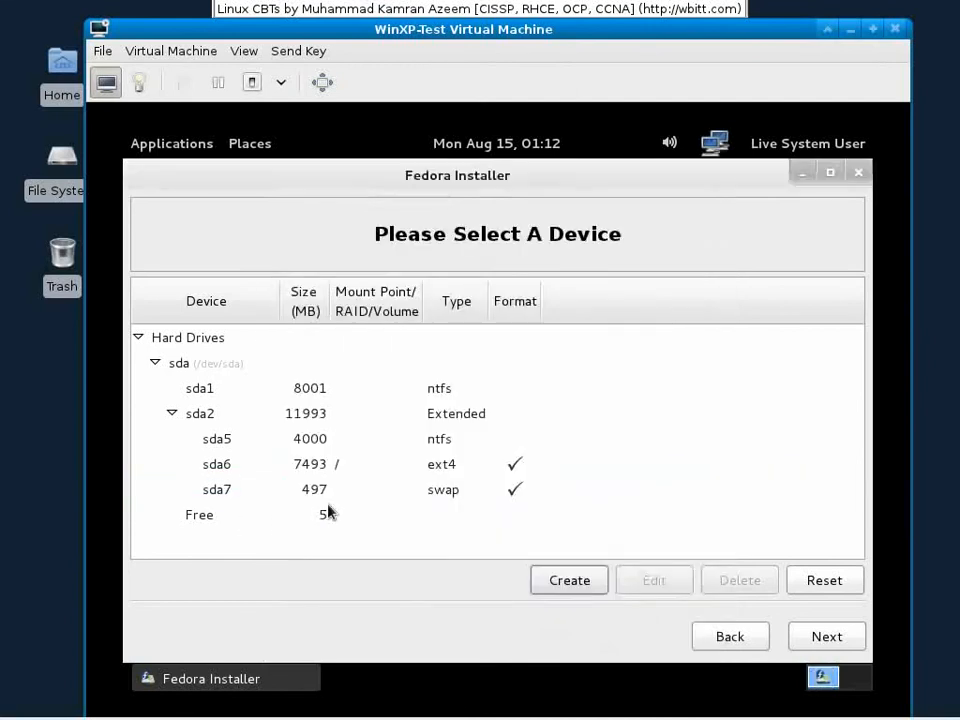
Step: Review the sda6, sda7, sda1 and sda5 partitions, then submit the layout
{"action": "left_click", "coordinate": [398, 474]}
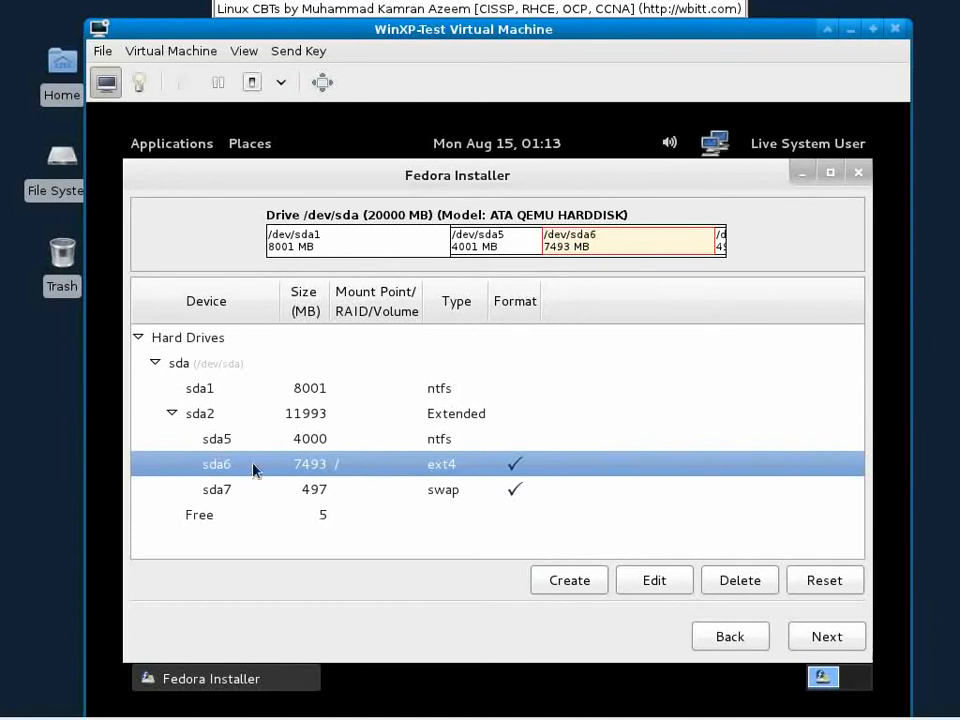
{"action": "left_click", "coordinate": [298, 492]}
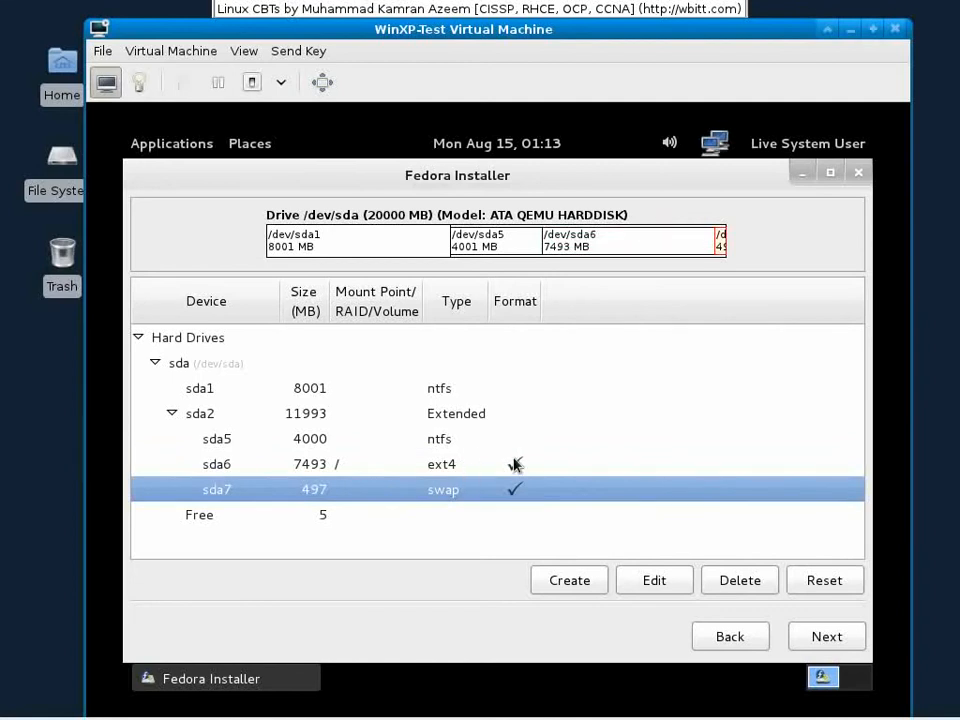
{"action": "left_click", "coordinate": [465, 472]}
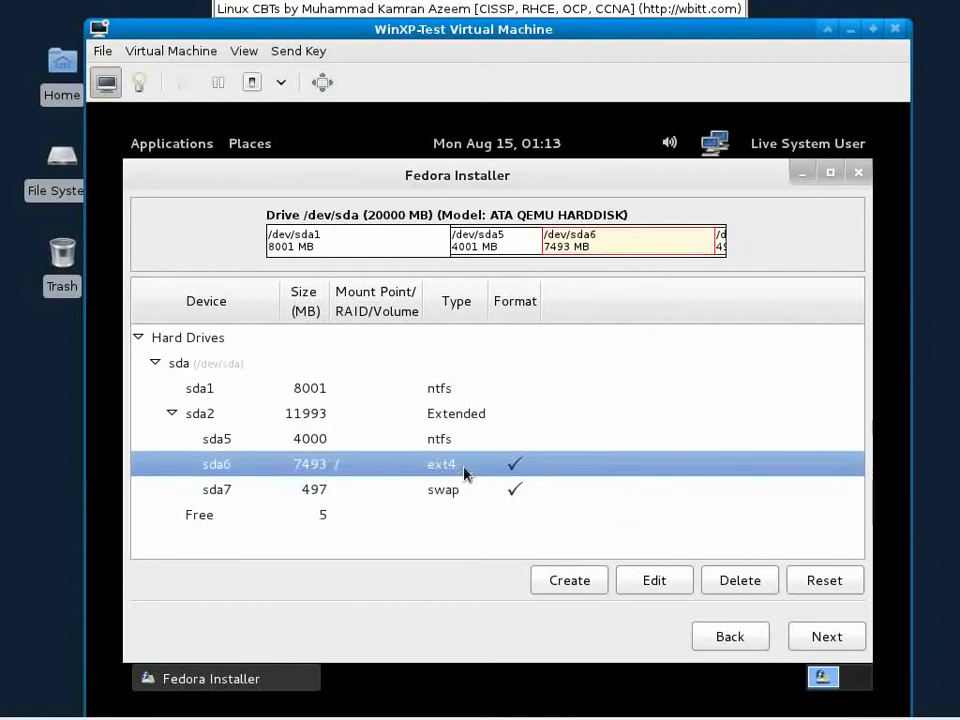
{"action": "left_click", "coordinate": [467, 497]}
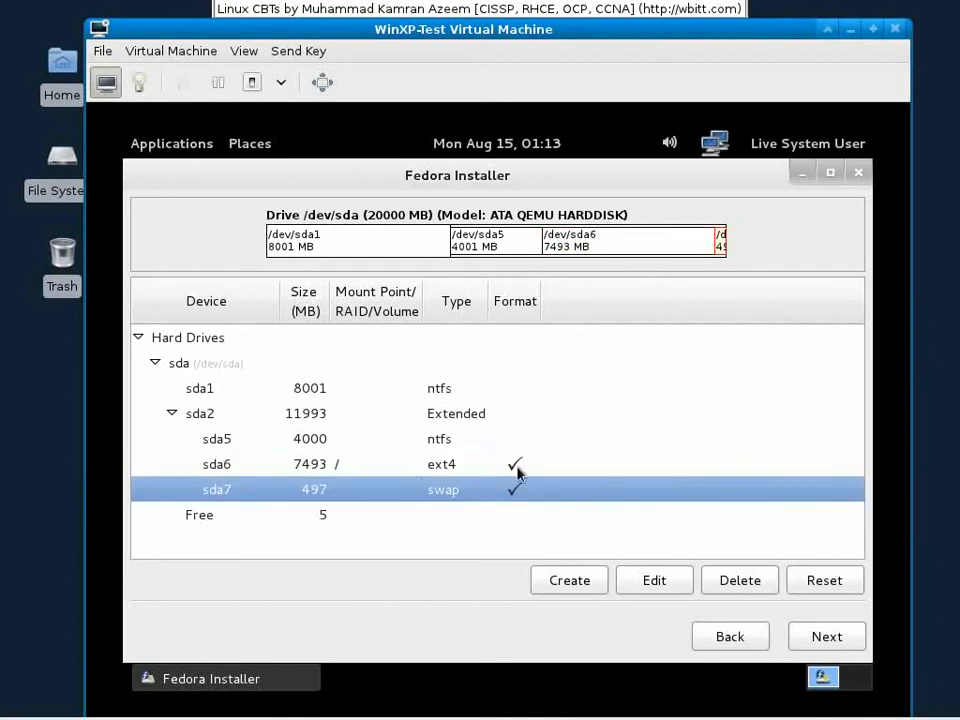
{"action": "left_click", "coordinate": [452, 390]}
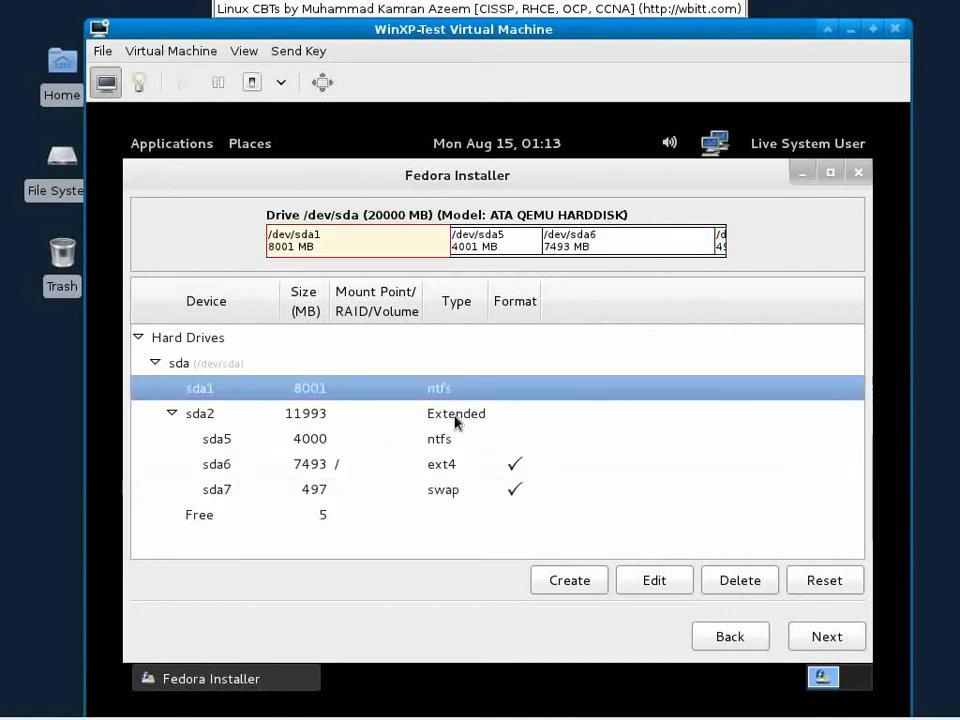
{"action": "left_click", "coordinate": [455, 442]}
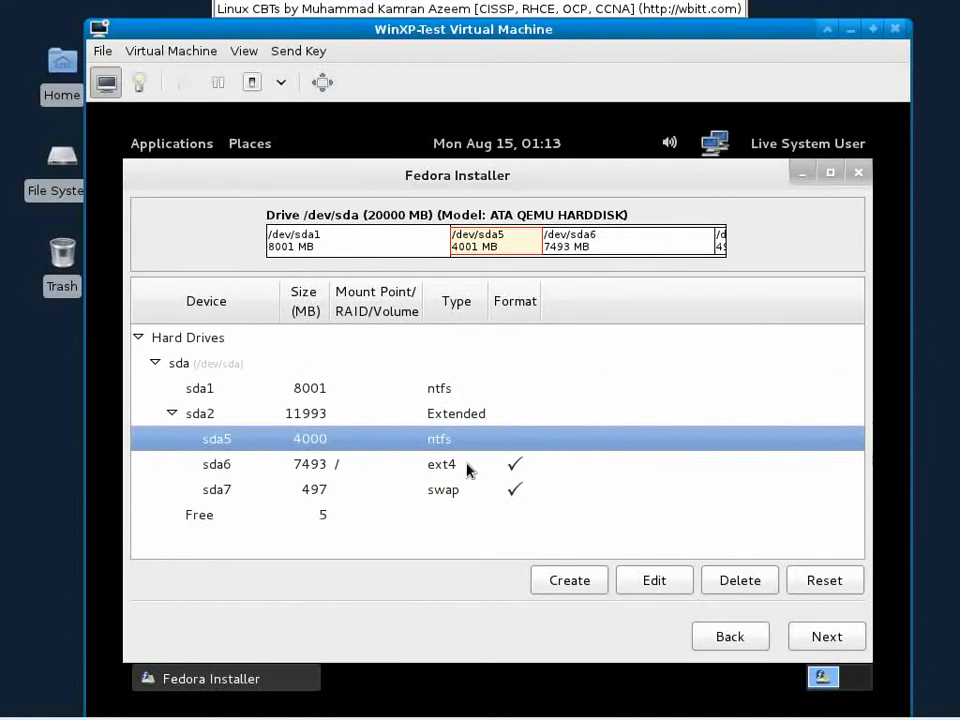
{"action": "left_click", "coordinate": [853, 636]}
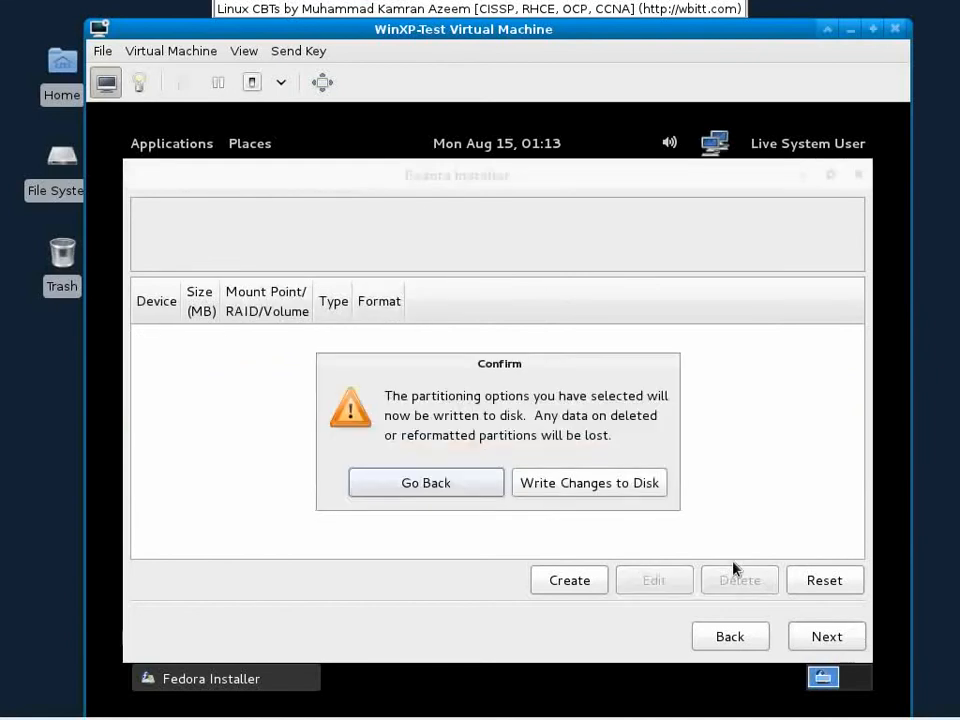
Step: Write the partition changes to disk and continue to the boot loader settings
{"action": "left_click", "coordinate": [641, 500]}
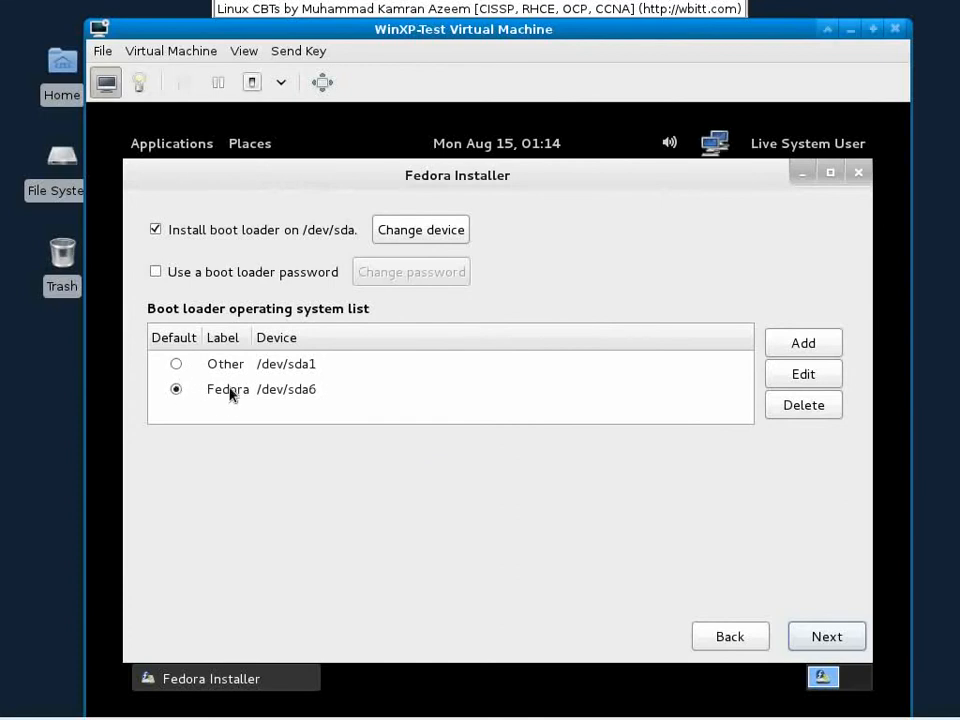
Step: Relabel the Other /dev/sda1 boot entry as 'Windowz XP'
{"action": "left_click", "coordinate": [177, 364]}
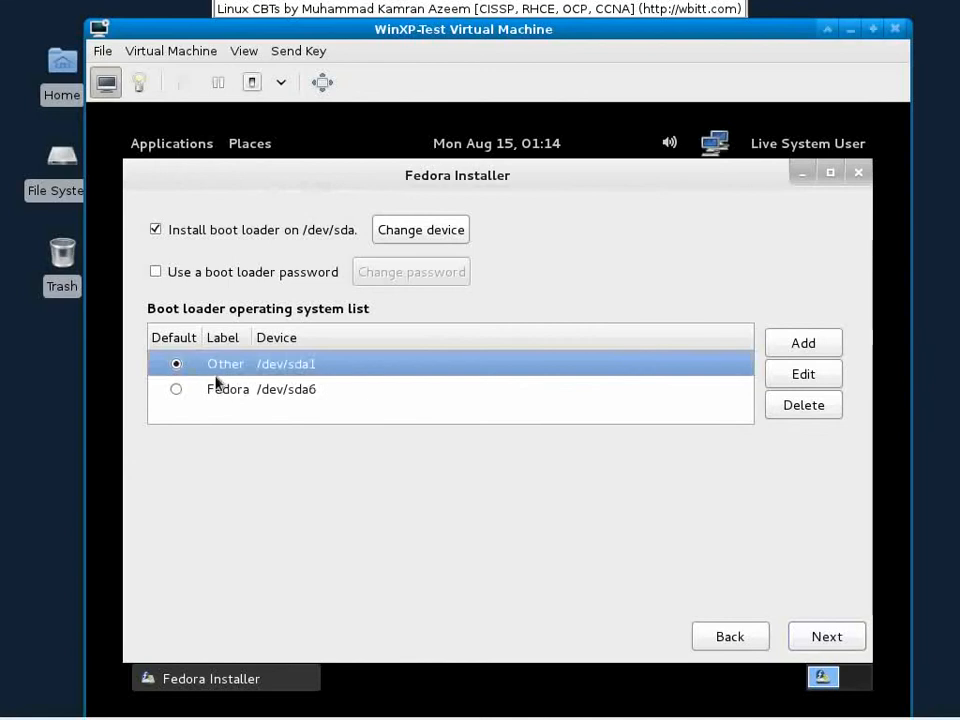
{"action": "left_click", "coordinate": [796, 382]}
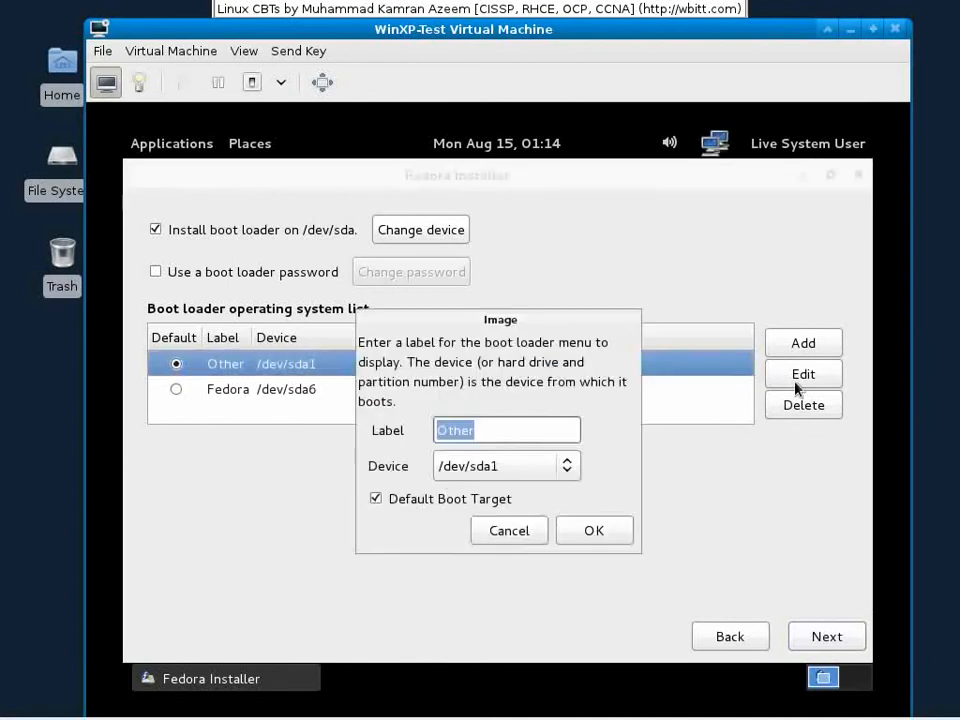
{"action": "type", "text": "Windowzx"}
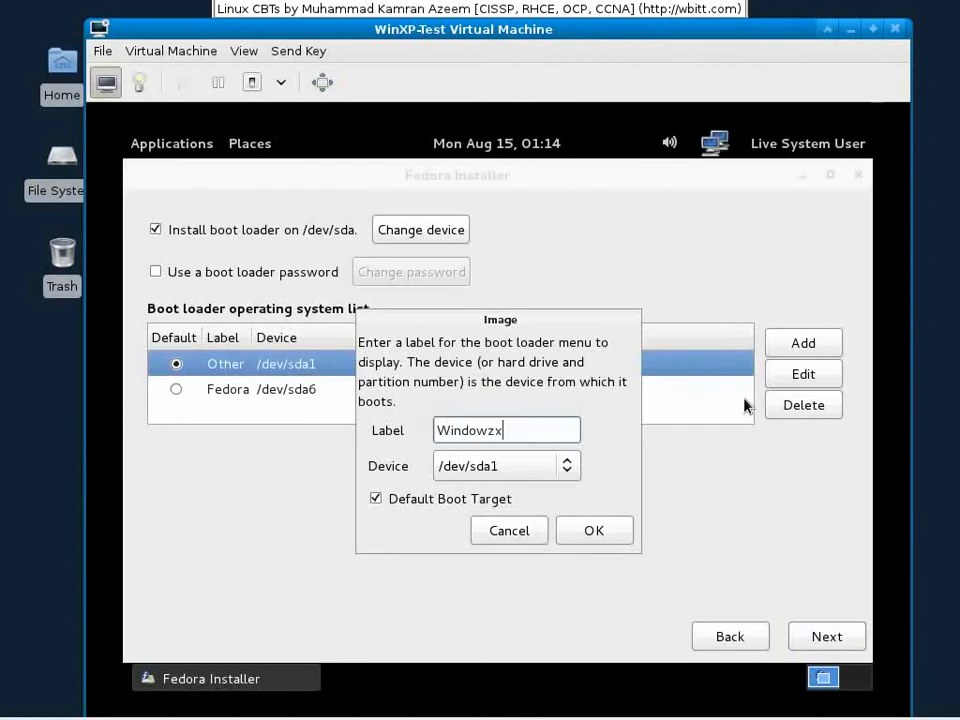
{"action": "key", "text": "BackSpace"}
{"action": "type", "text": "XP"}
{"action": "left_click", "coordinate": [593, 533]}
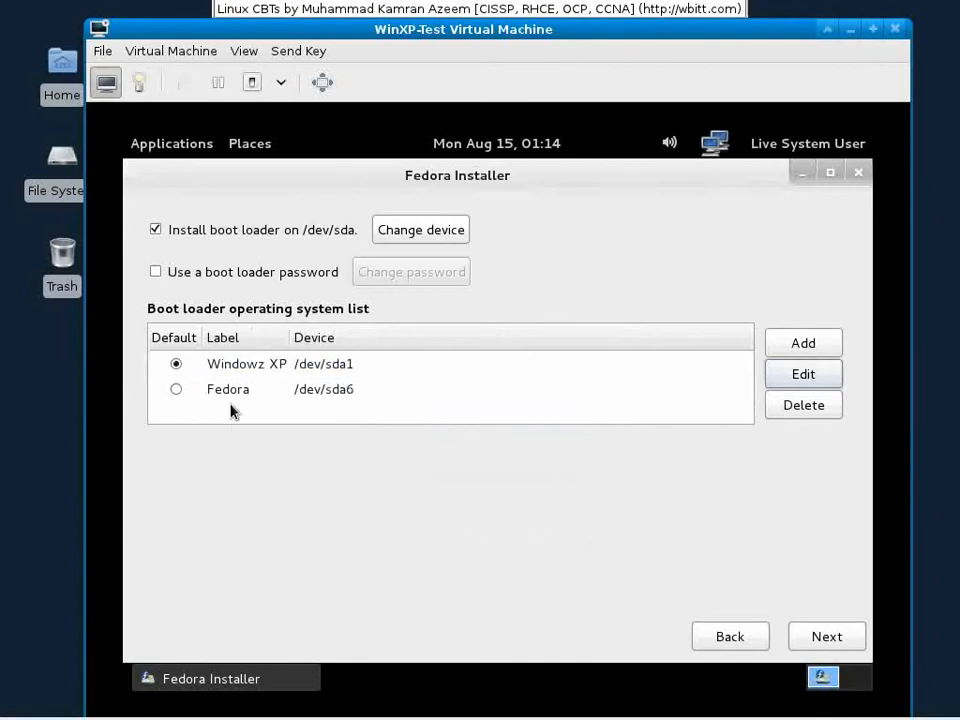
Step: Make Fedora the default entry, label it 'Fedora 15 32 bit GNOME', and start installing
{"action": "left_click", "coordinate": [176, 390]}
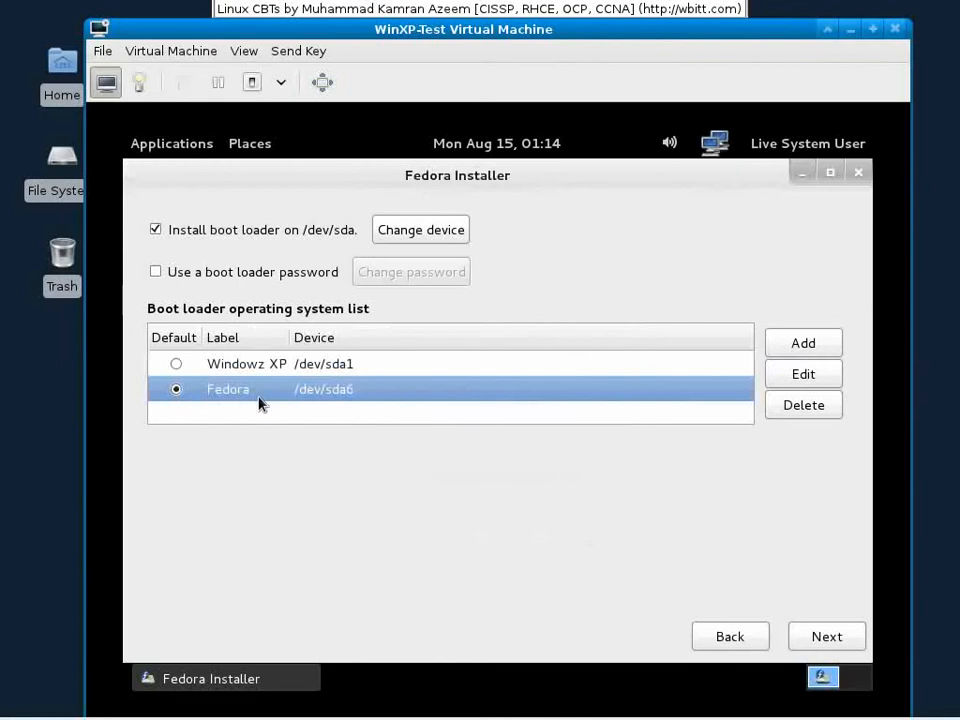
{"action": "left_click", "coordinate": [790, 377]}
{"action": "left_click", "coordinate": [561, 438]}
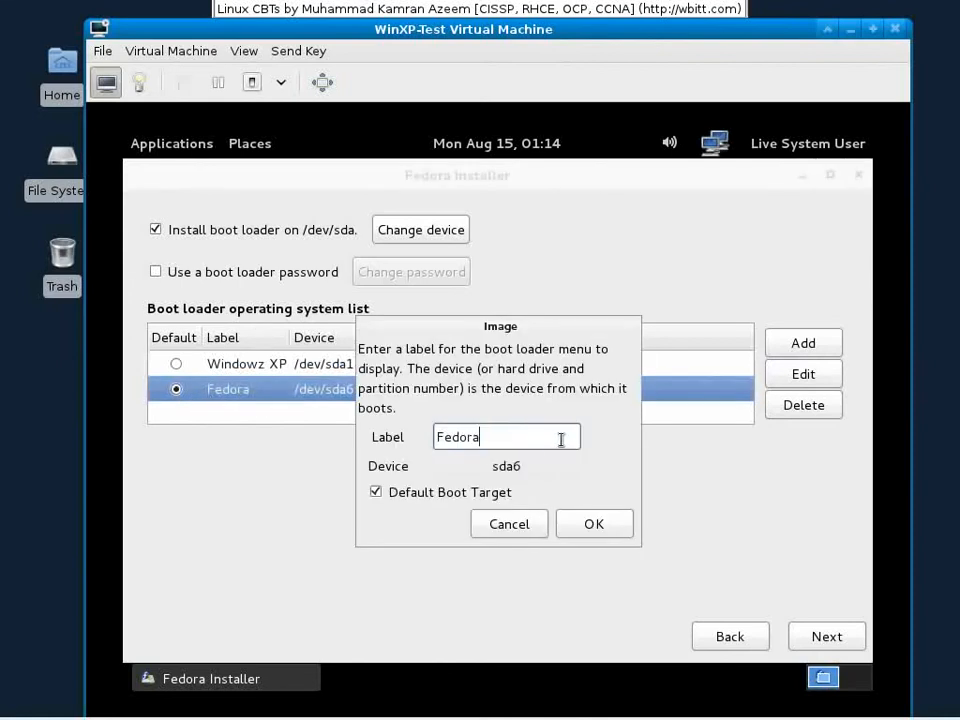
{"action": "type", "text": "15 32 bit GNOME"}
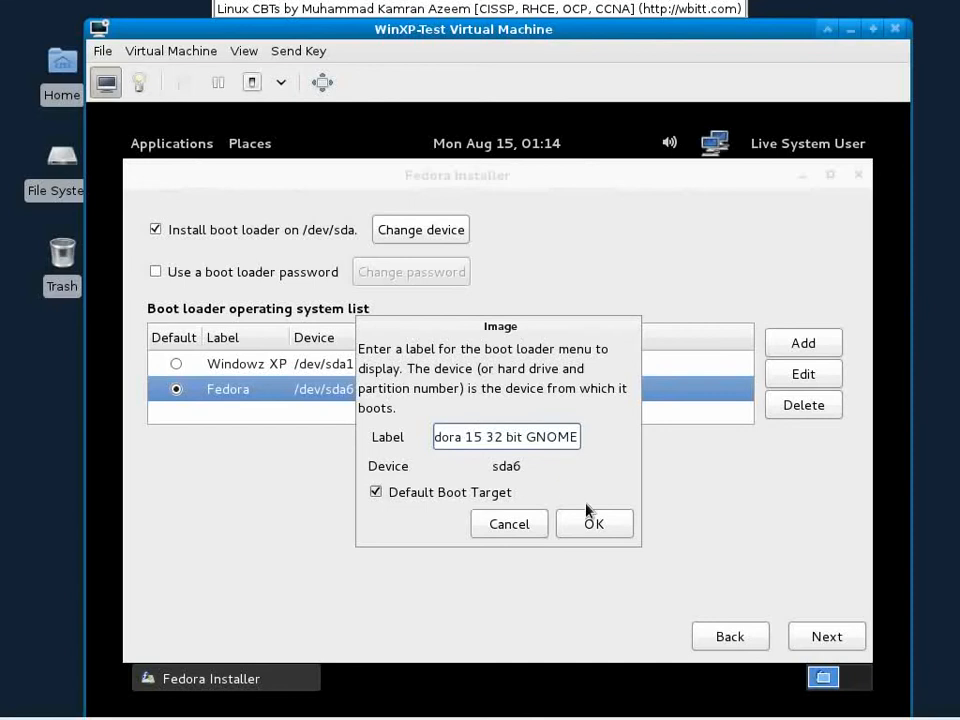
{"action": "left_click", "coordinate": [592, 521]}
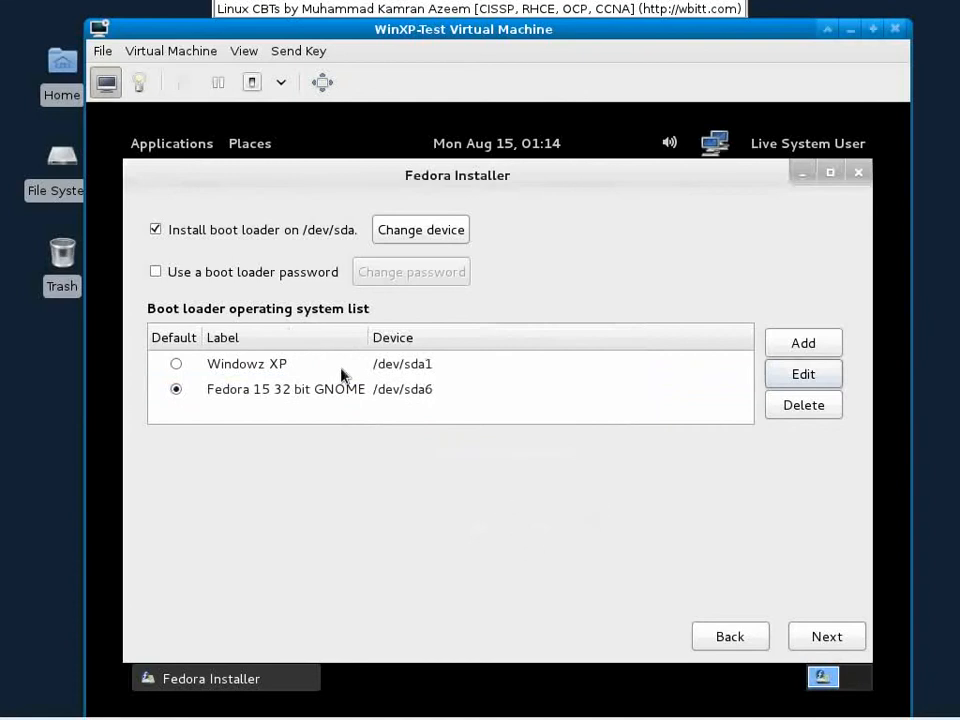
{"action": "left_click", "coordinate": [817, 636]}
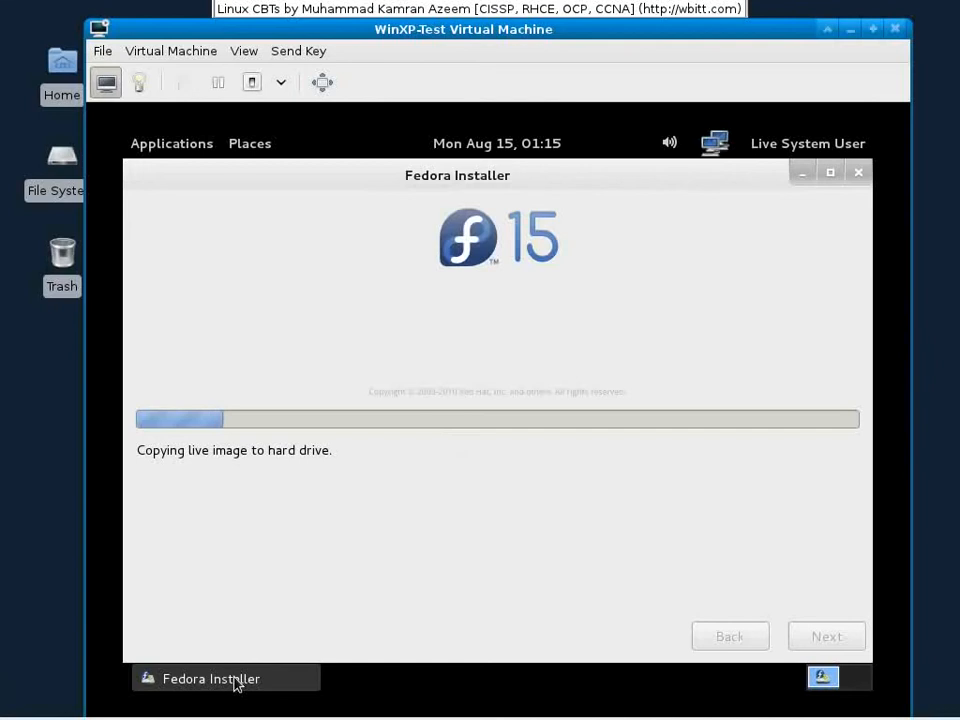
Step: Wait while the live image copies to the hard drive until /dev/sda6 resizing begins
{"action": "mouse_move", "coordinate": [5, 714]}
{"action": "mouse_move", "coordinate": [800, 714]}
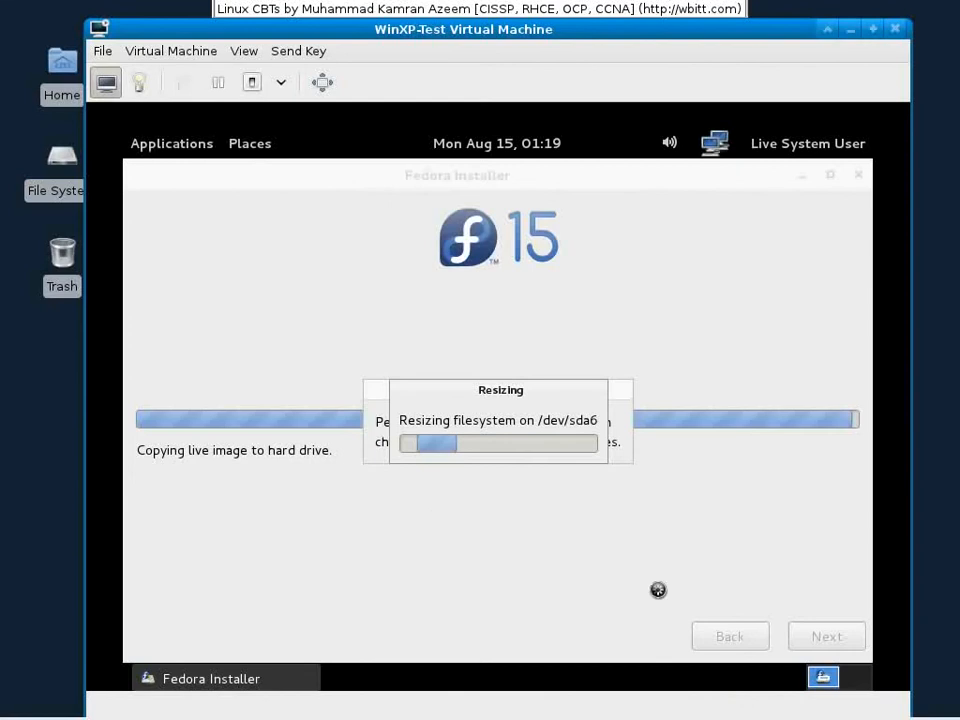
Step: Wait for the resize and copy to finish until the Congratulations screen appears
{"action": "mouse_move", "coordinate": [859, 718]}
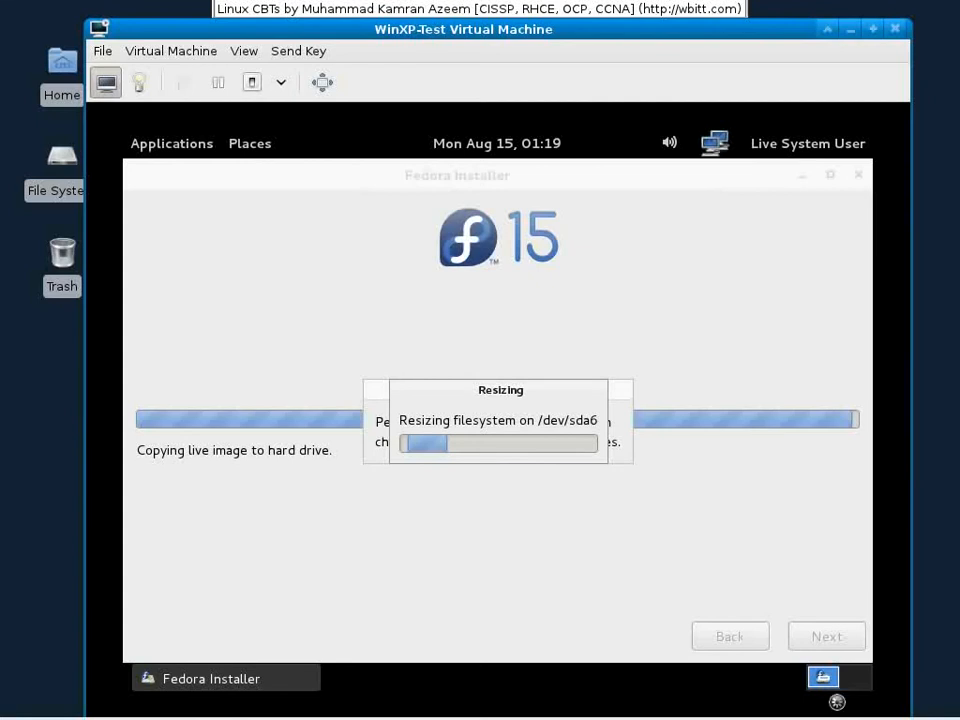
{"action": "mouse_move", "coordinate": [784, 718]}
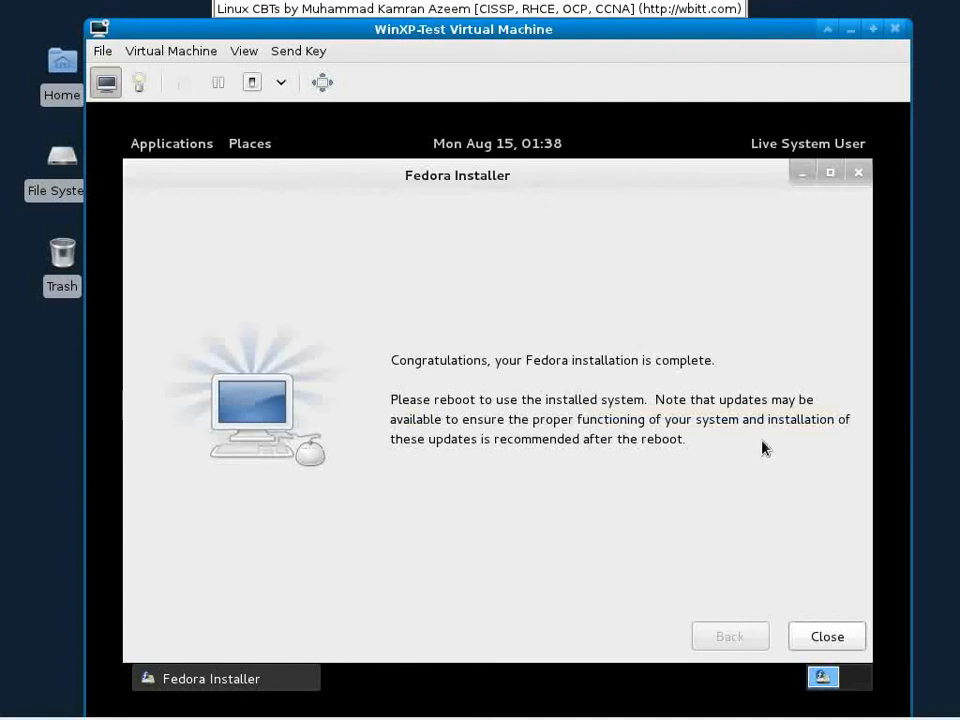
Step: Close the installer and shut down the live system from the Live System User menu
{"action": "left_click", "coordinate": [838, 640]}
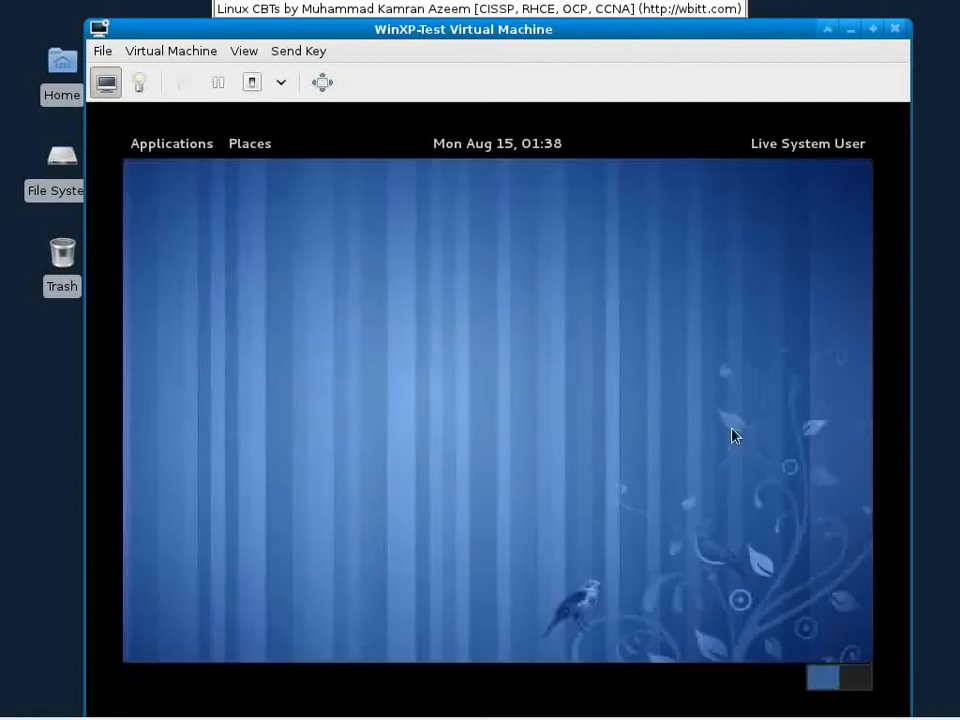
{"action": "left_click", "coordinate": [812, 148]}
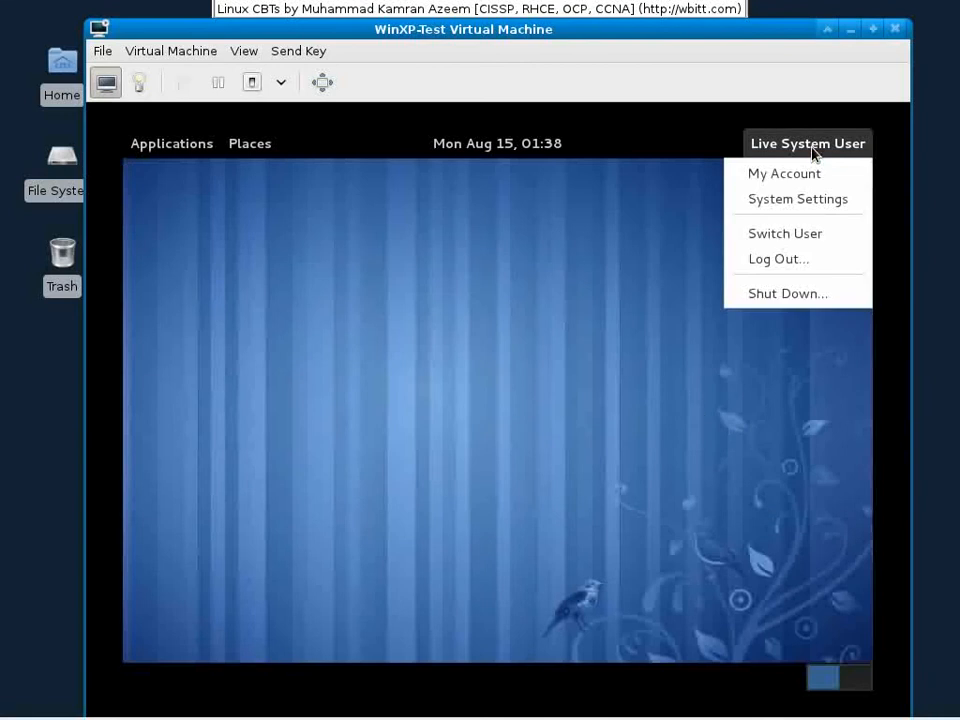
{"action": "left_click", "coordinate": [796, 296]}
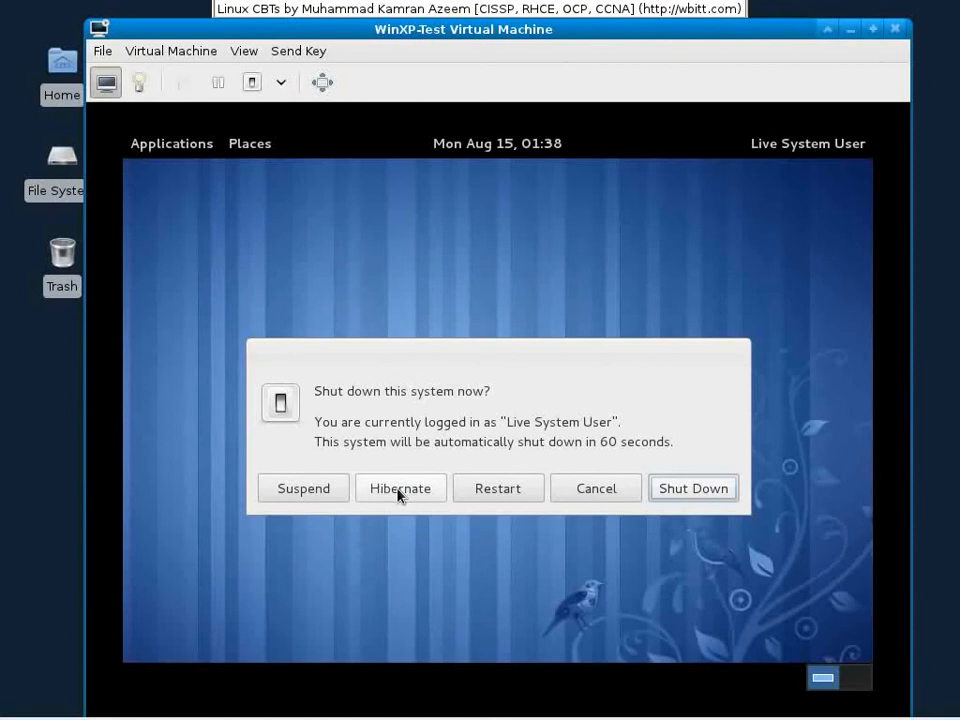
{"action": "left_click", "coordinate": [691, 489]}
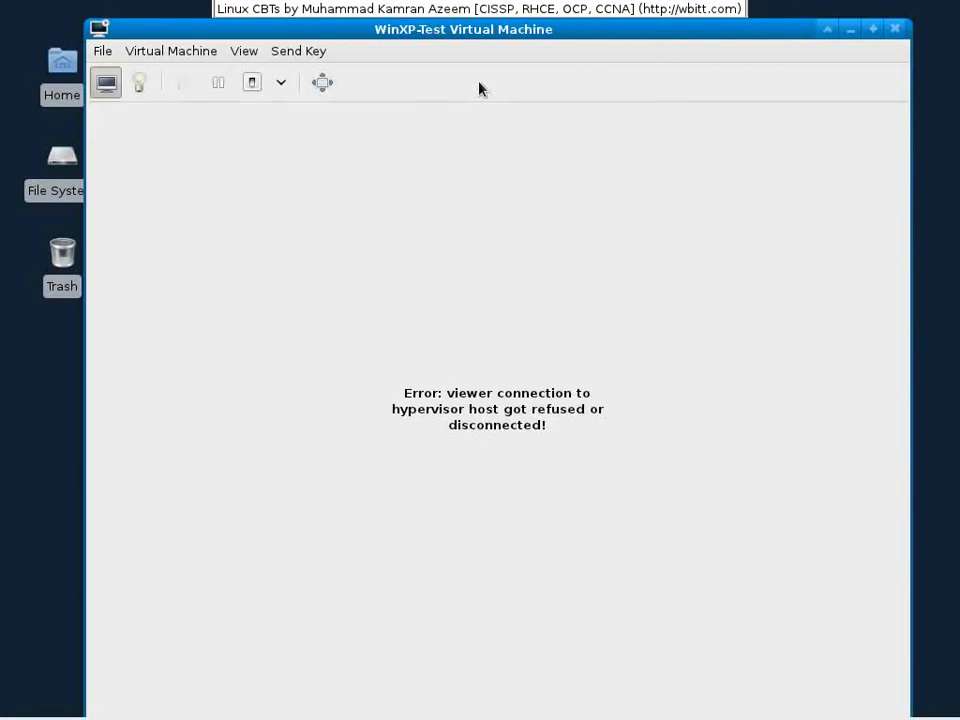
Step: Disconnect the Fedora ISO from IDE CDROM 1 and run WinXP-Test from the console view
{"action": "left_click", "coordinate": [142, 84]}
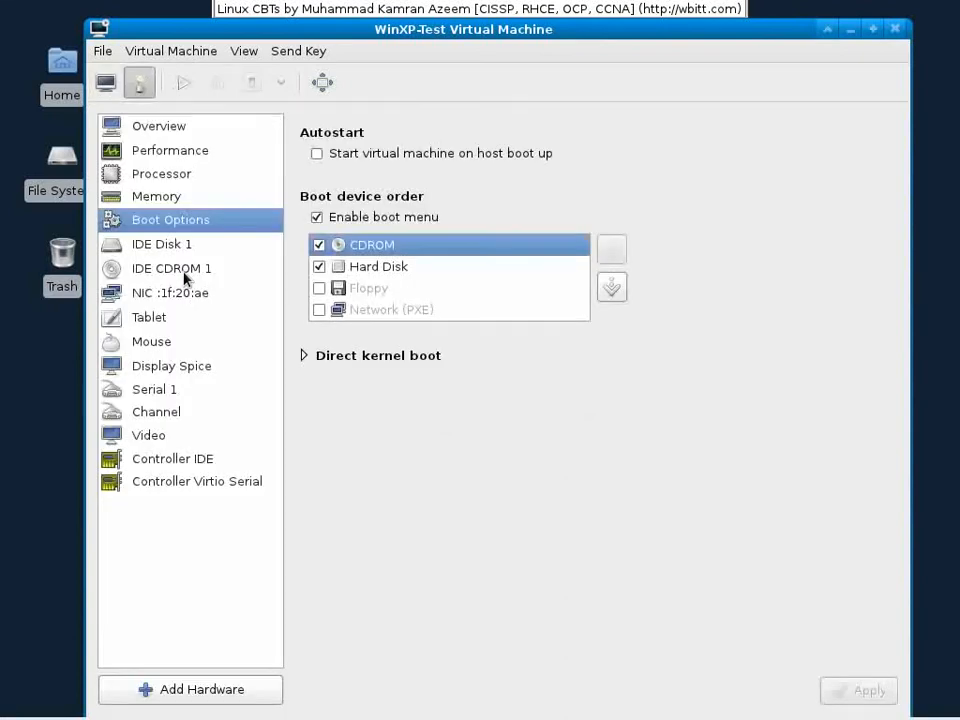
{"action": "left_click", "coordinate": [186, 272]}
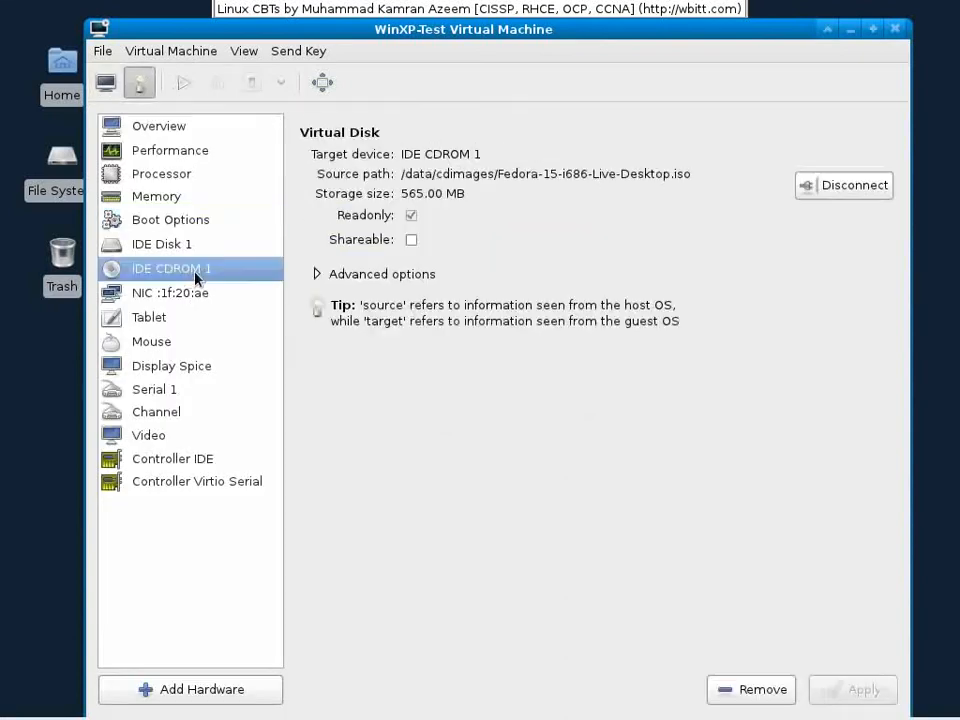
{"action": "left_click", "coordinate": [823, 189]}
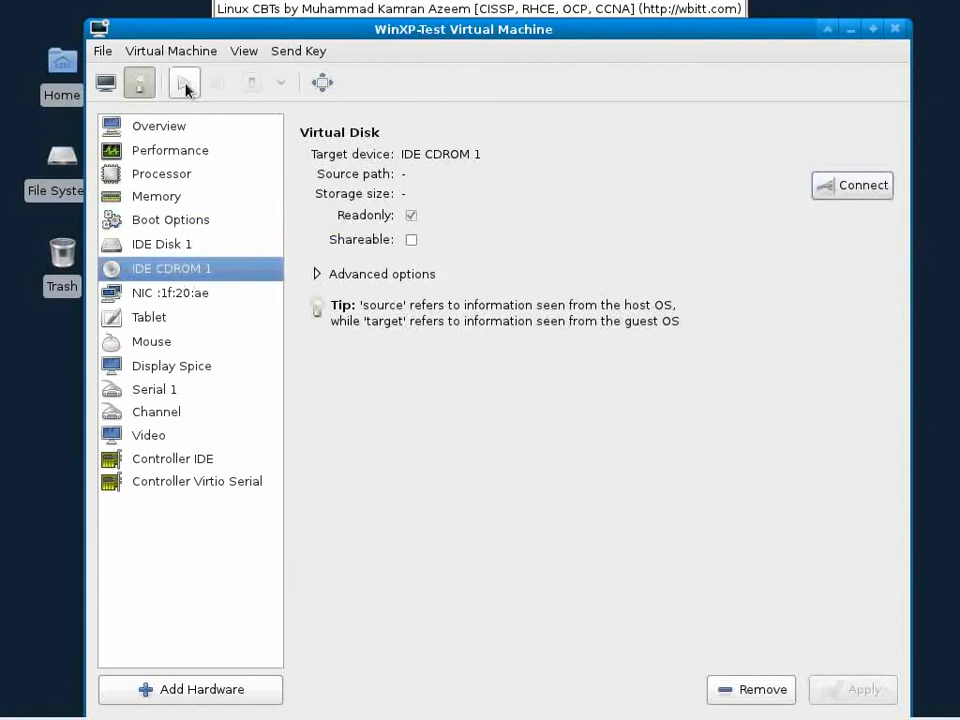
{"action": "left_click", "coordinate": [106, 82]}
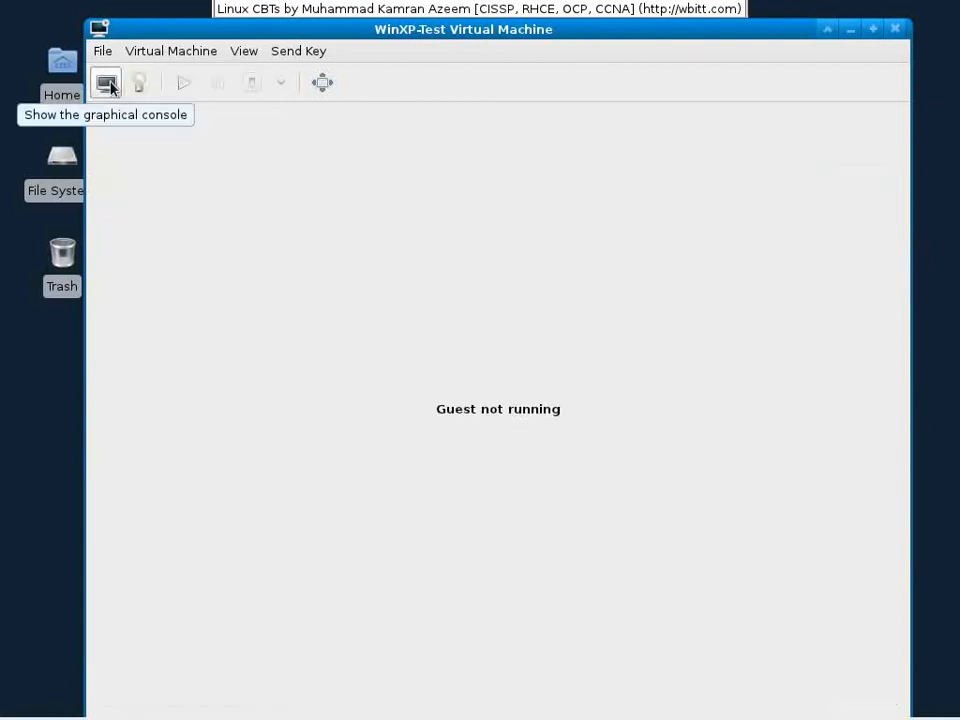
{"action": "left_click", "coordinate": [190, 92]}
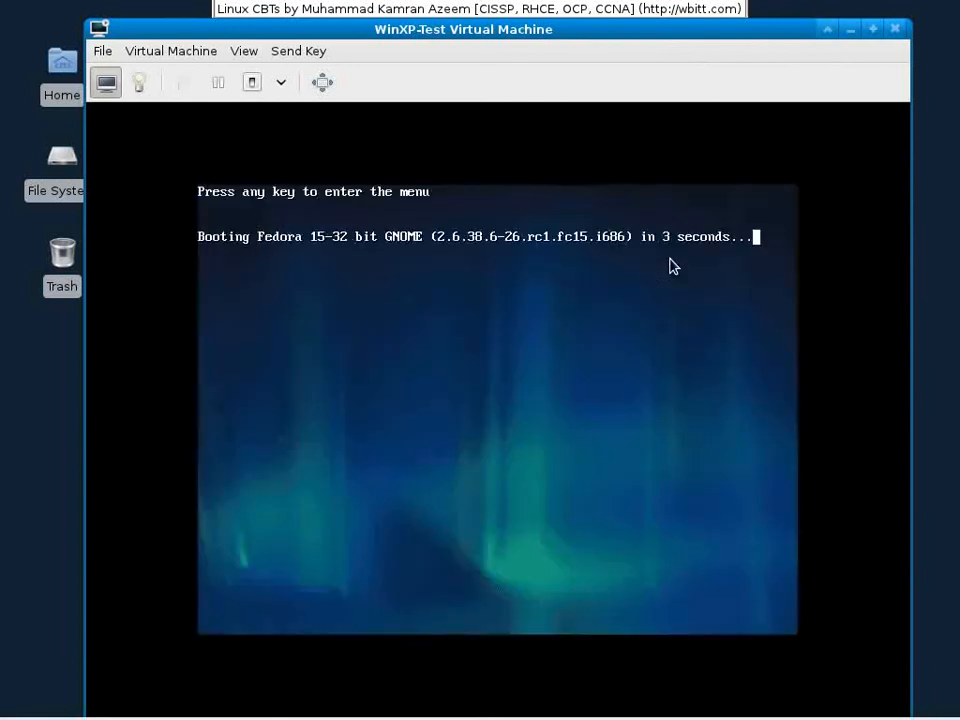
Step: Interrupt the GRUB countdown and boot the Fedora 15 entry from the menu
{"action": "key", "text": "Return"}
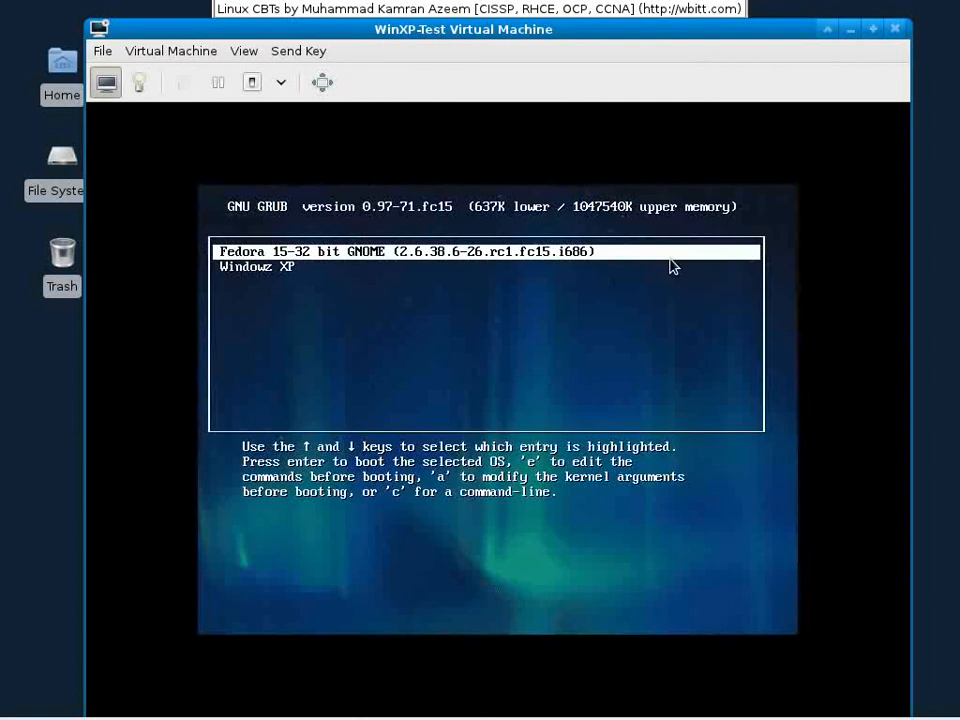
{"action": "key", "text": "Down"}
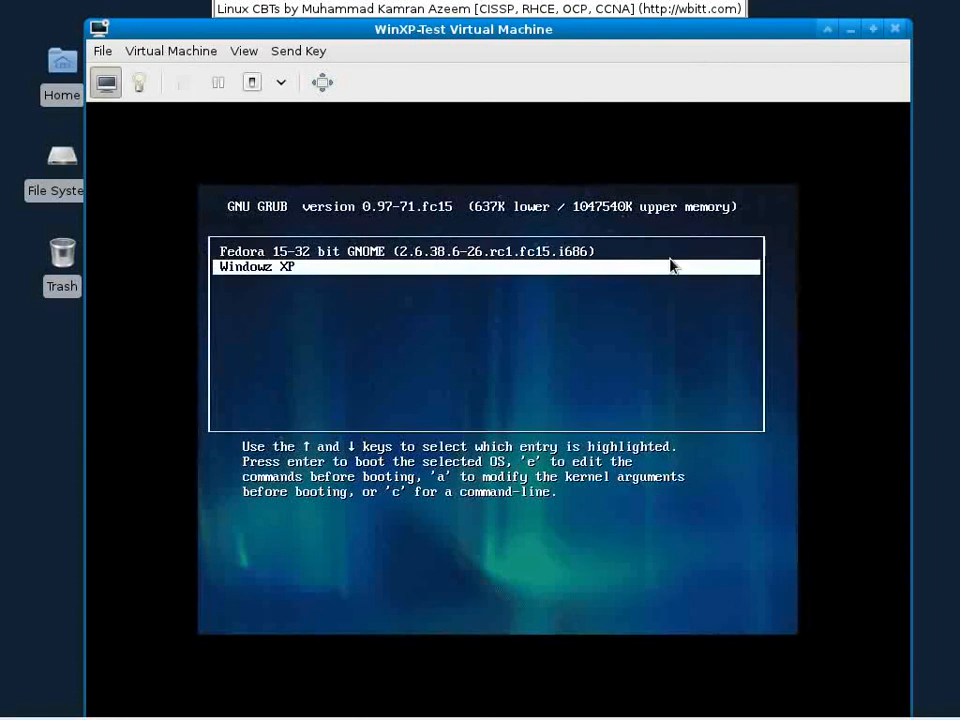
{"action": "key", "text": "Up"}
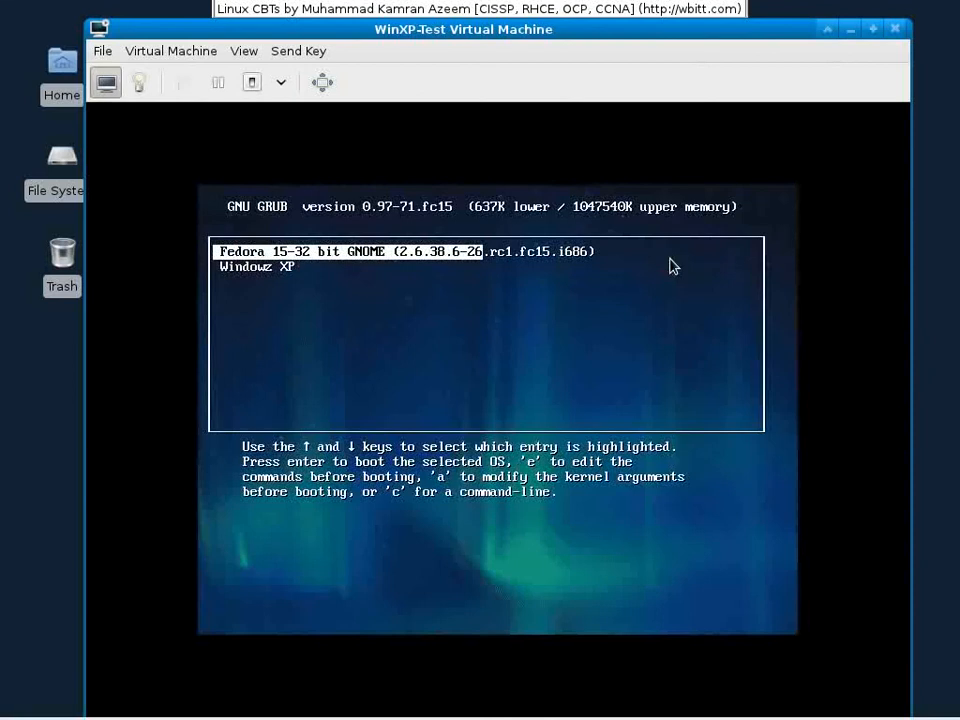
{"action": "key", "text": "Return"}
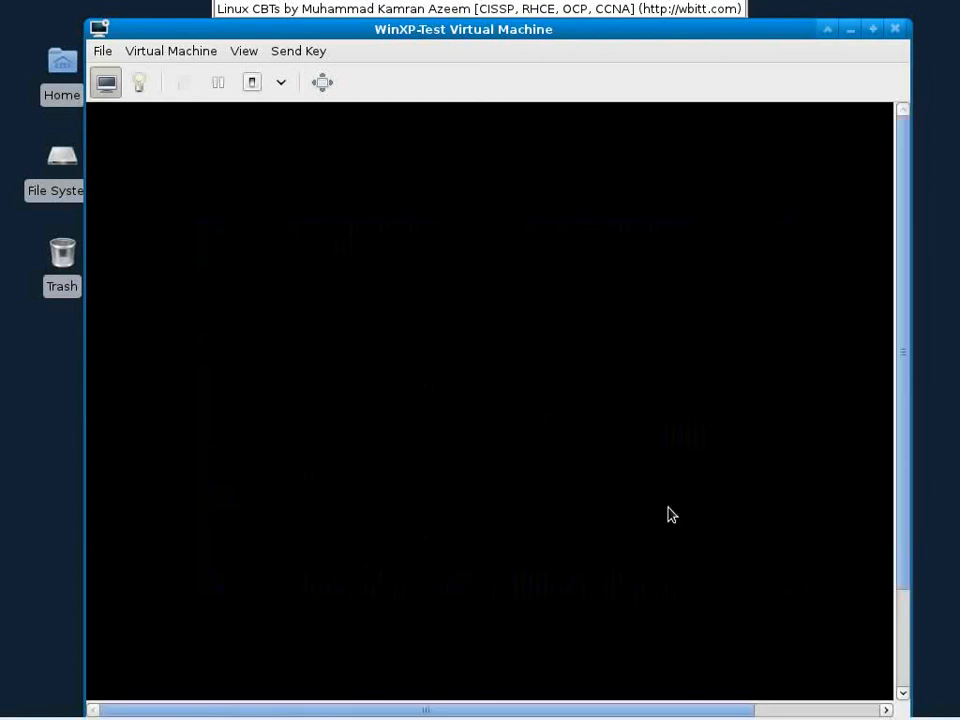
{"action": "mouse_move", "coordinate": [690, 718]}
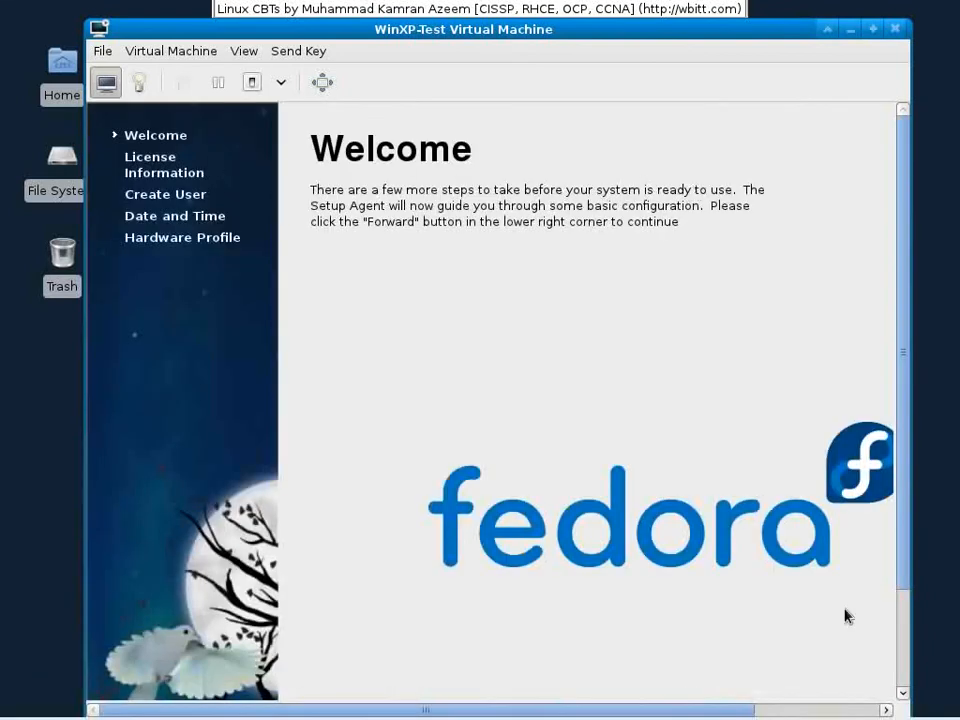
Step: Advance past the Welcome and License Information pages to Create User
{"action": "left_click_drag", "start_coordinate": [906, 521], "coordinate": [906, 654]}
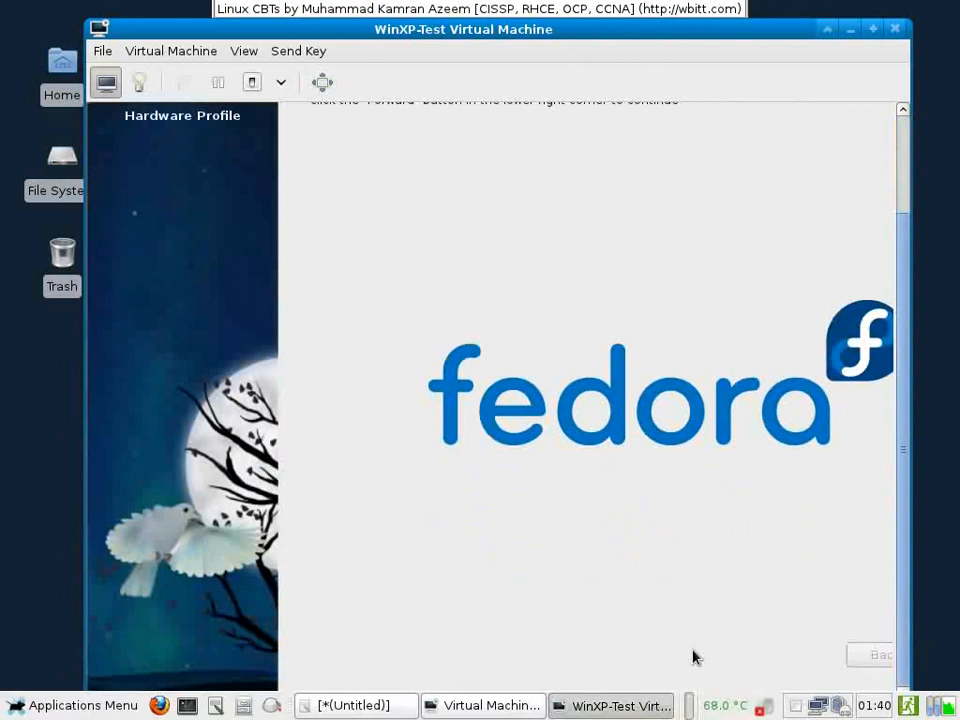
{"action": "left_click_drag", "start_coordinate": [697, 710], "coordinate": [826, 711]}
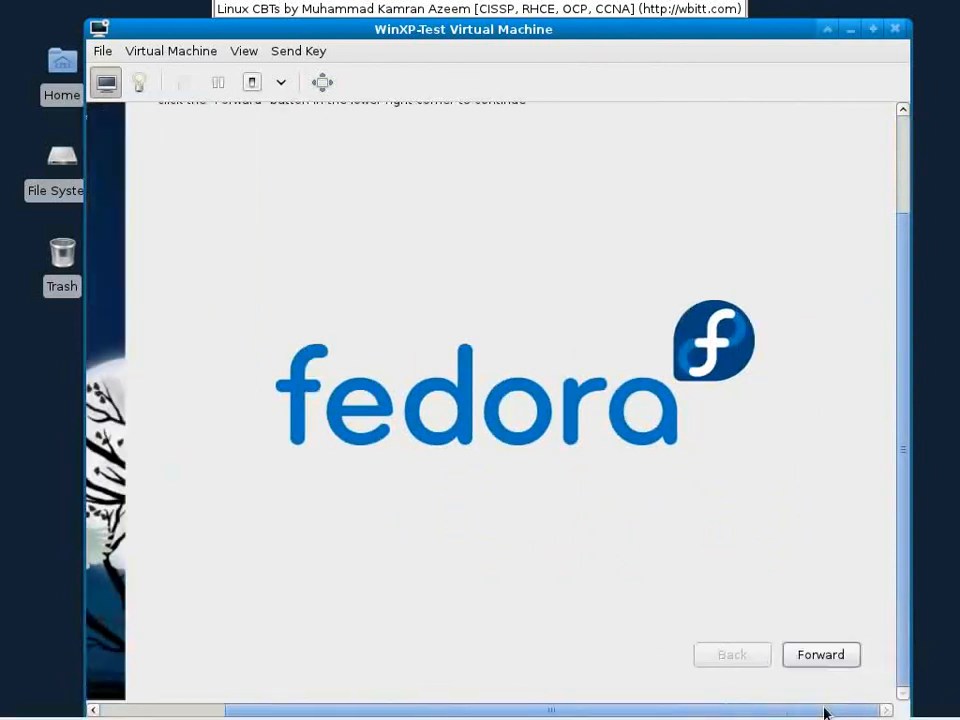
{"action": "left_click", "coordinate": [792, 652]}
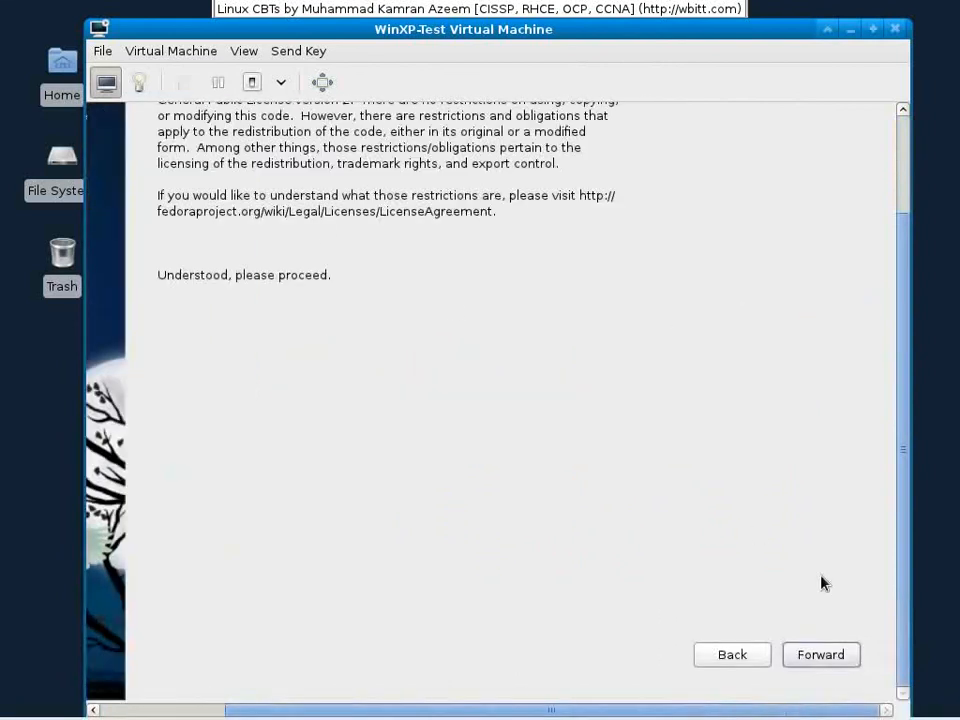
{"action": "left_click", "coordinate": [829, 655]}
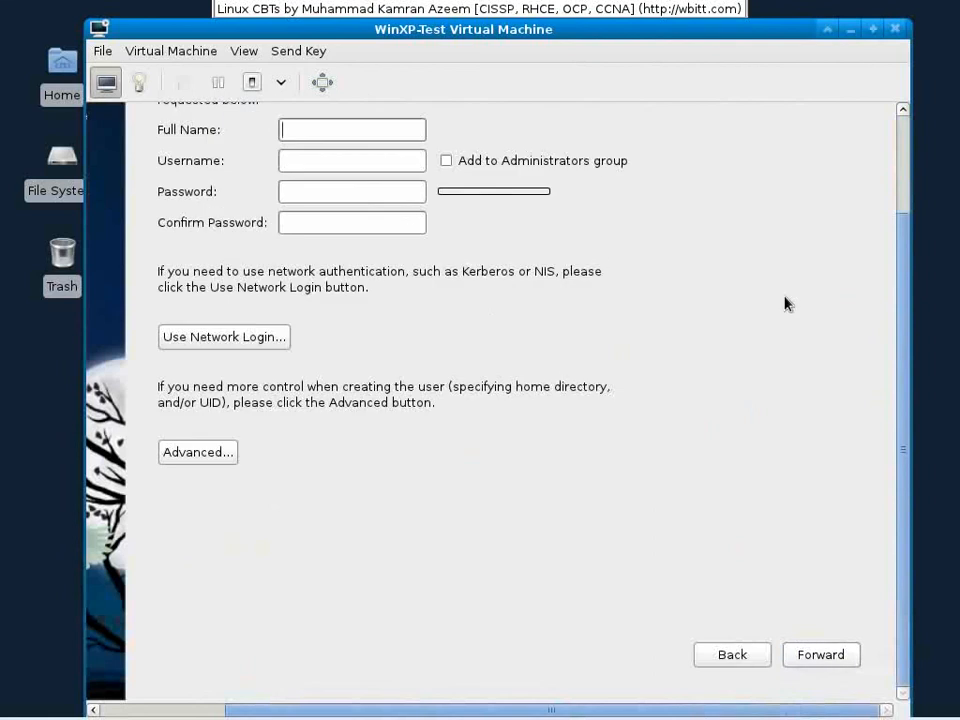
Step: Enter the user's full name, username and password with confirmation, then continue
{"action": "left_click_drag", "start_coordinate": [899, 235], "coordinate": [897, 143]}
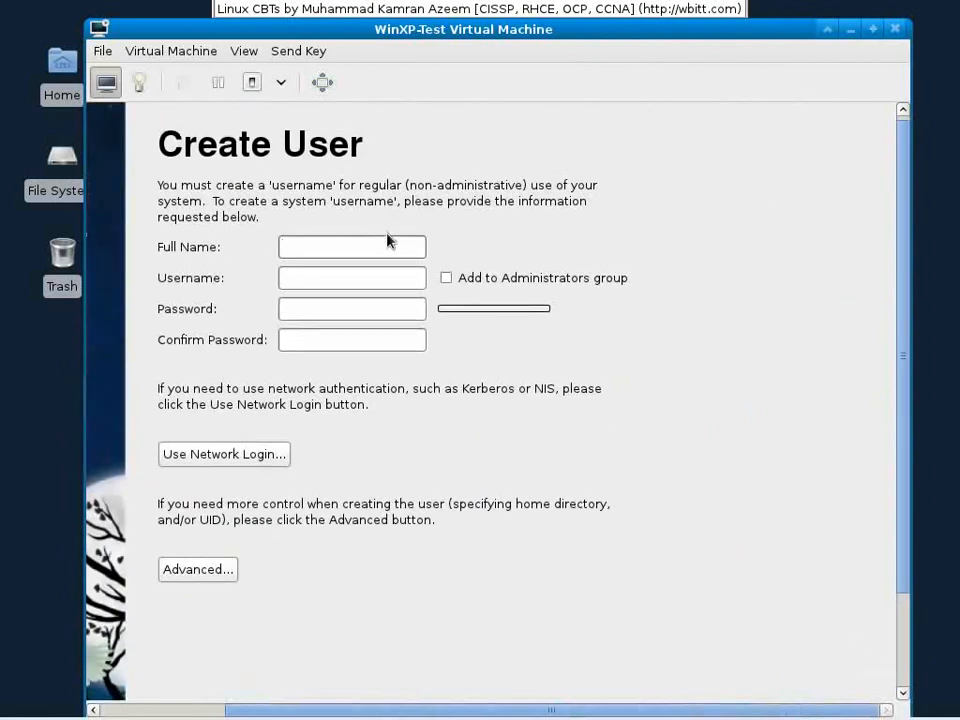
{"action": "type", "text": "Muha"}
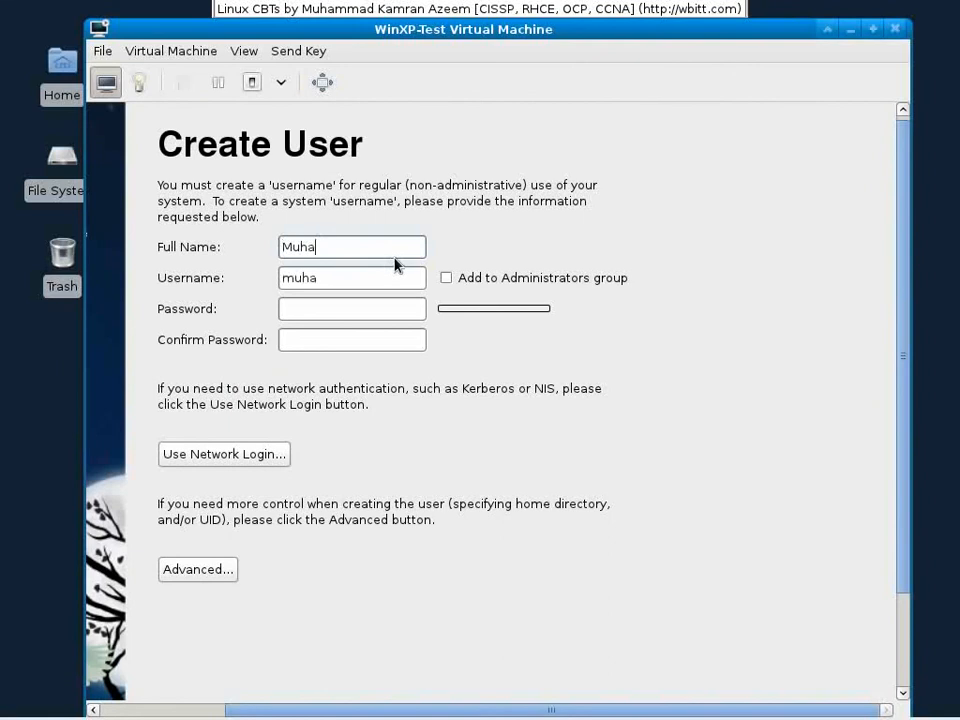
{"action": "type", "text": "mmad Kamr"}
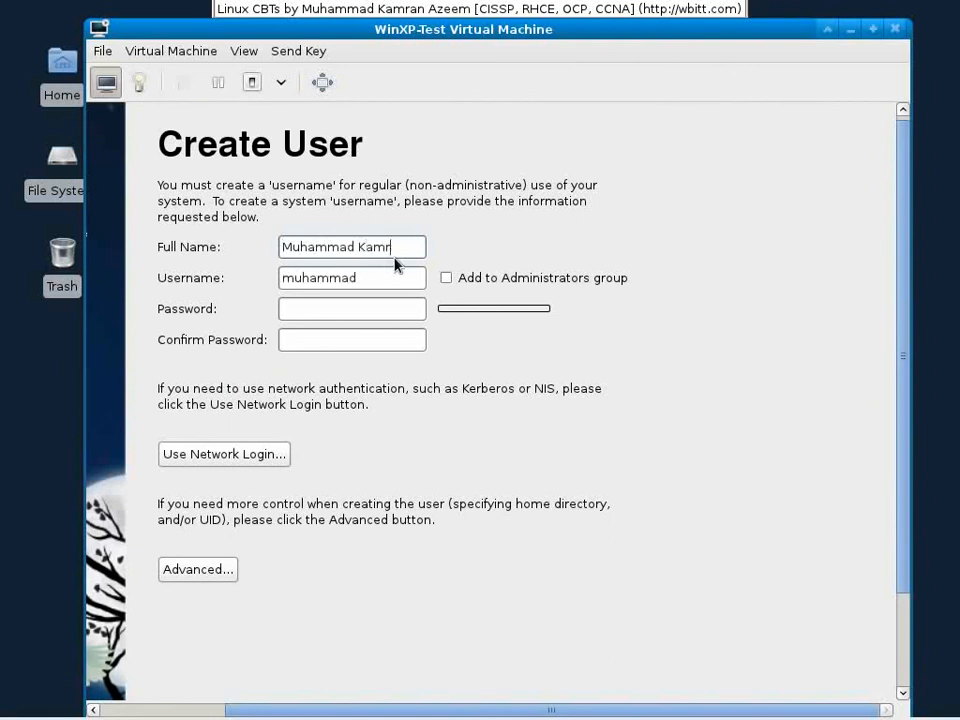
{"action": "type", "text": "an Azee"}
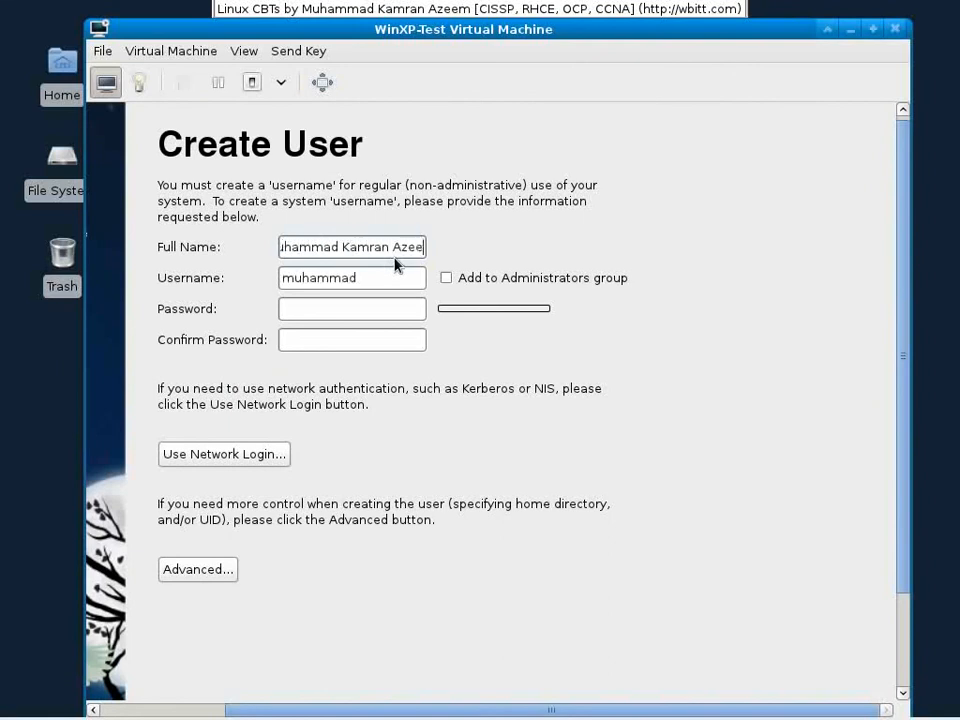
{"action": "type", "text": "m"}
{"action": "key", "text": "Tab"}
{"action": "type", "text": "kamran"}
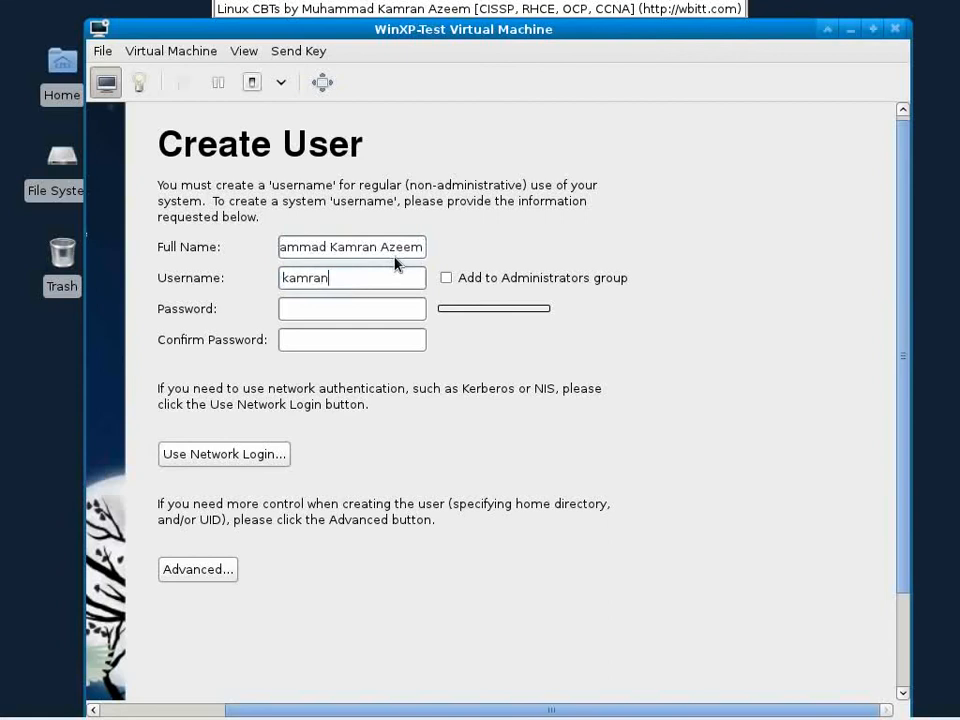
{"action": "left_click", "coordinate": [377, 306]}
{"action": "type", "text": "redhat"}
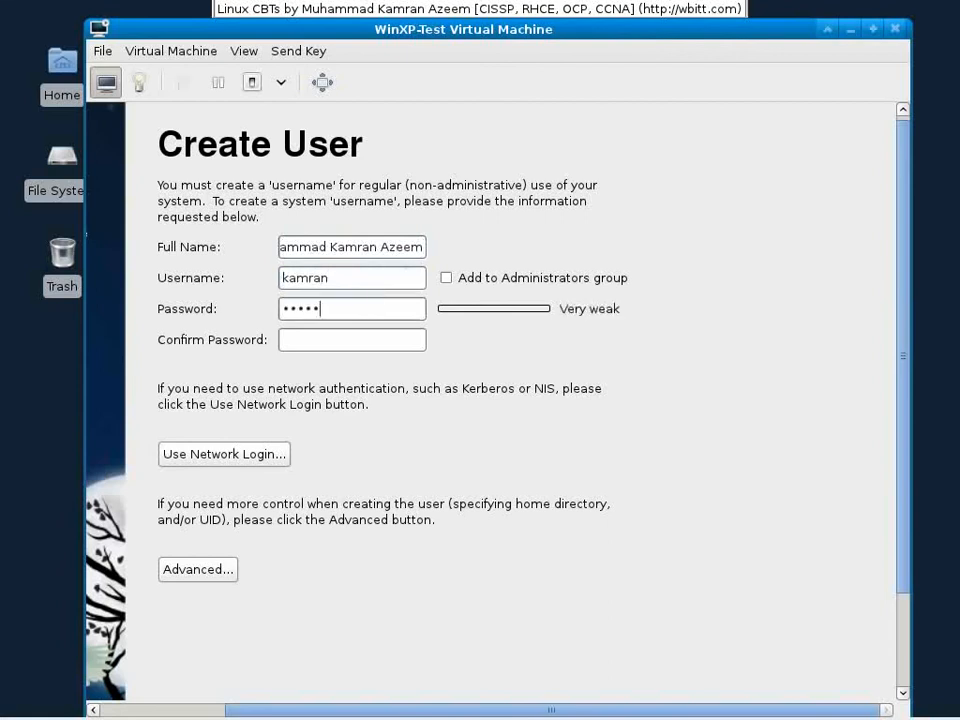
{"action": "key", "text": "Tab"}
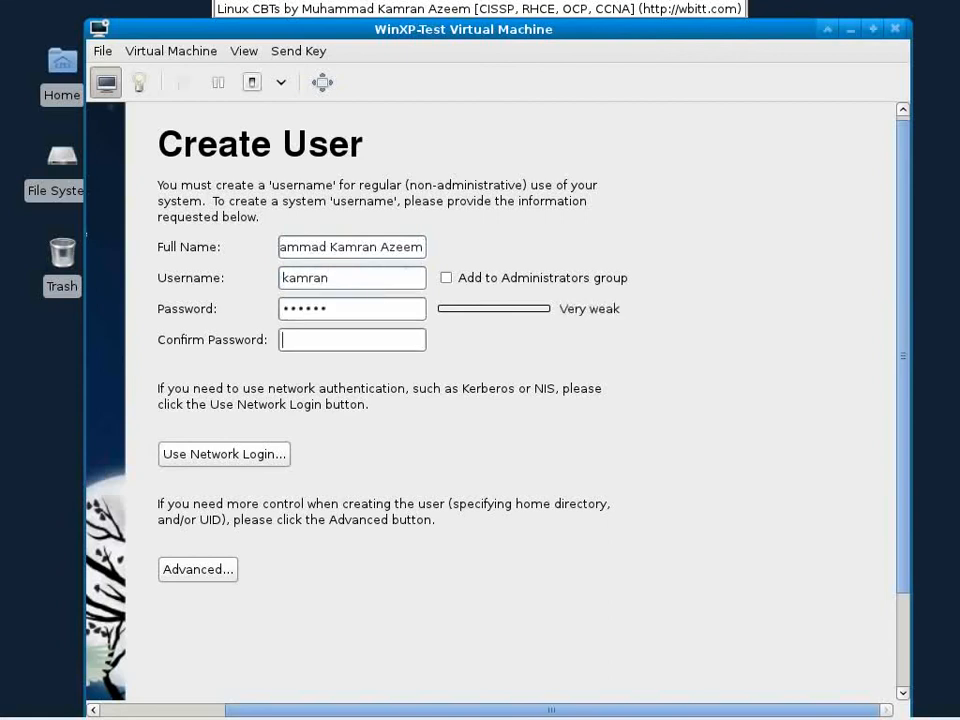
{"action": "type", "text": "redhat"}
{"action": "left_click_drag", "start_coordinate": [898, 352], "coordinate": [911, 514]}
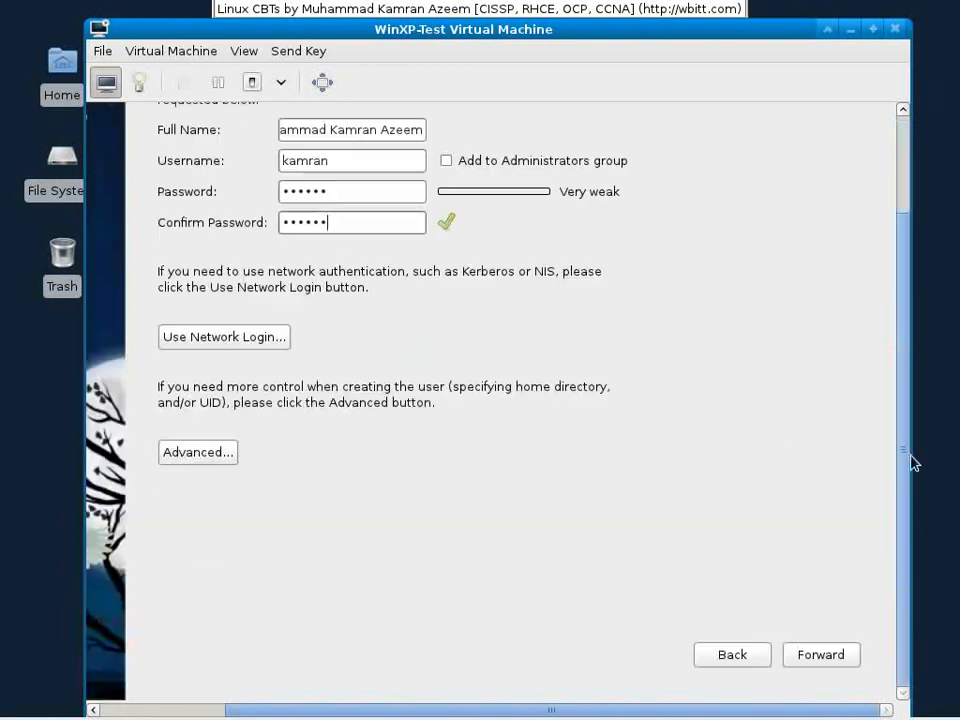
{"action": "left_click", "coordinate": [846, 656]}
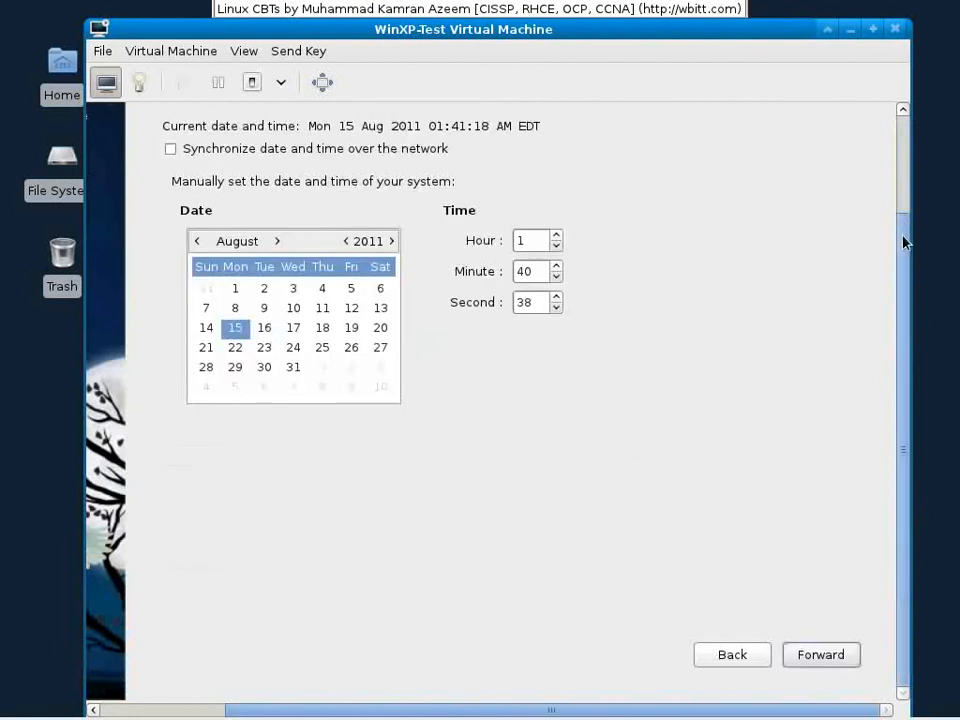
Step: Pass Date and Time, choose Send Profile for the hardware profile, and finish setup
{"action": "left_click_drag", "start_coordinate": [902, 240], "coordinate": [904, 482]}
{"action": "left_click", "coordinate": [836, 655]}
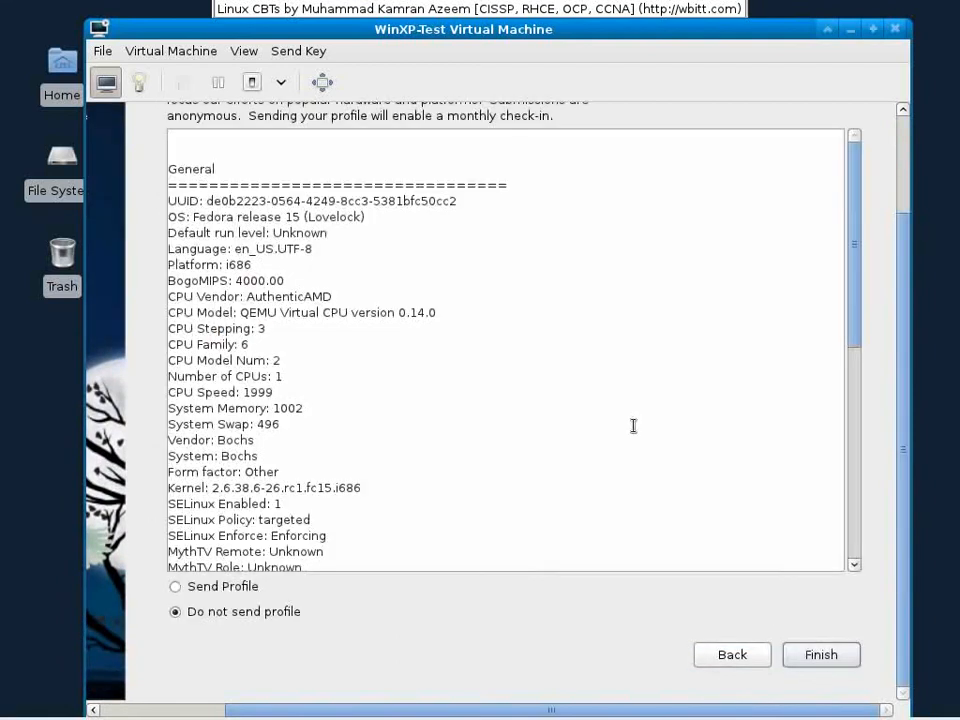
{"action": "left_click", "coordinate": [179, 590]}
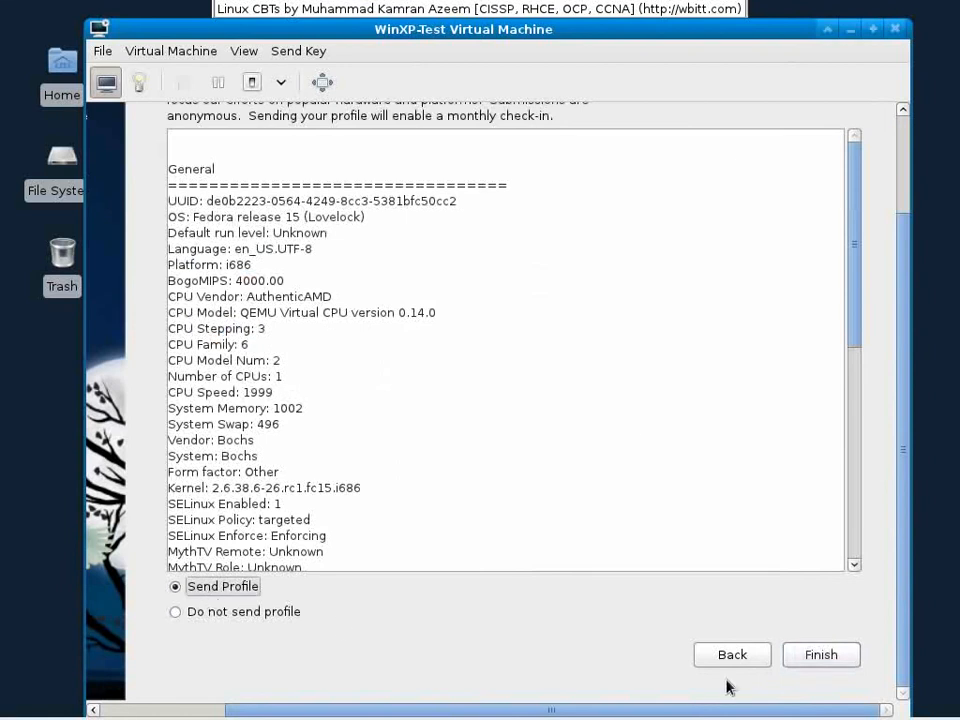
{"action": "left_click", "coordinate": [795, 654]}
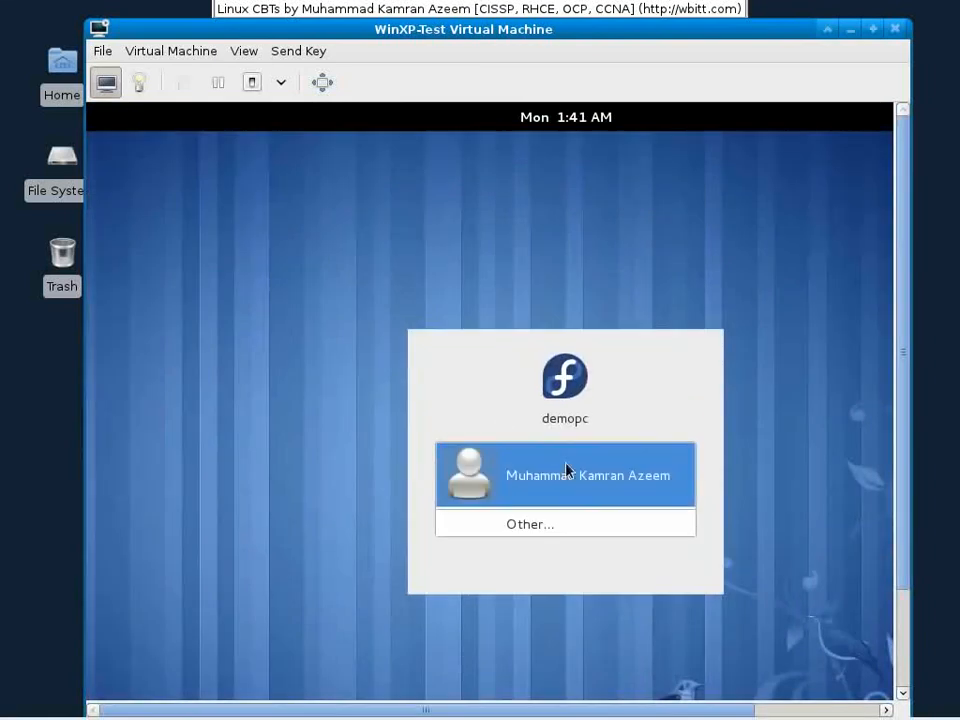
Step: Log into Fedora as the newly created user with that user's password
{"action": "left_click", "coordinate": [570, 472]}
{"action": "type", "text": "******"}
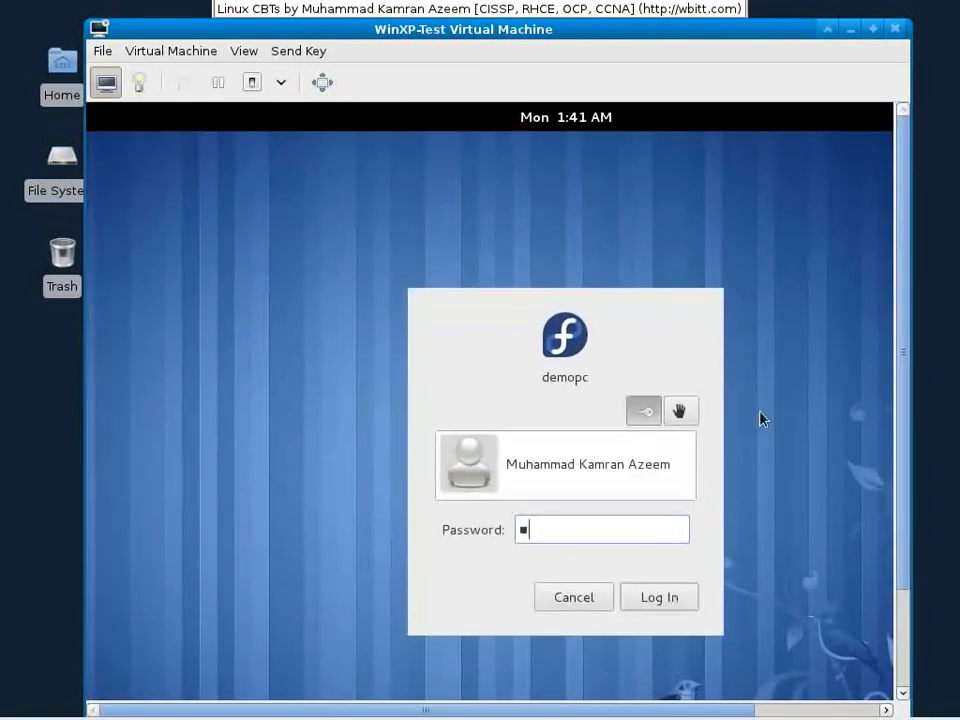
{"action": "key", "text": "Return"}
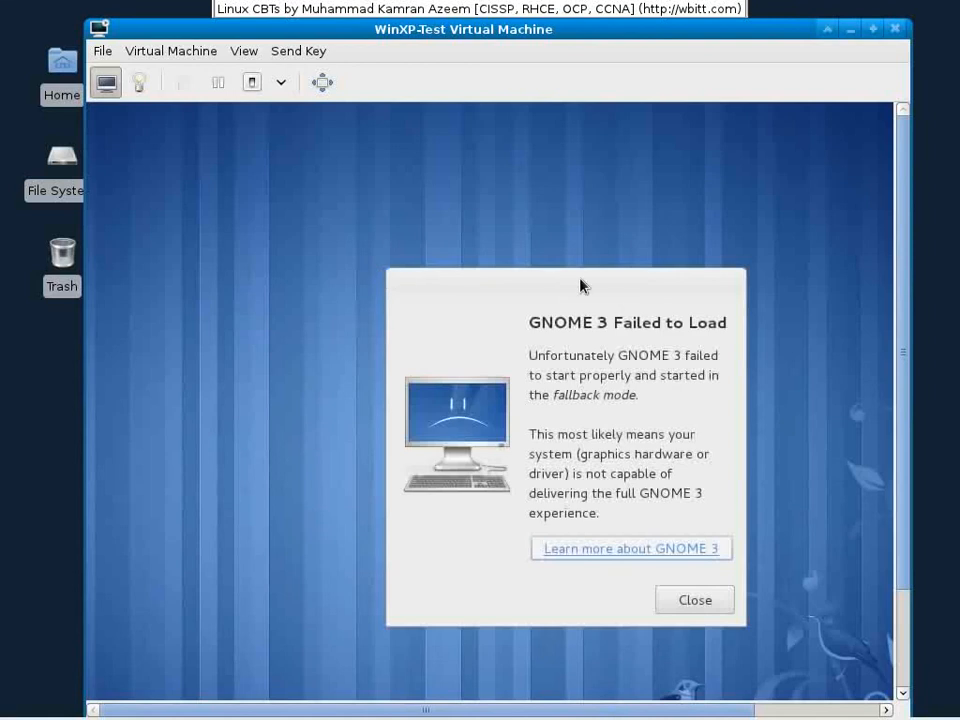
Step: Close the GNOME 3 Failed to Load notice and open System Settings from the user menu
{"action": "left_click", "coordinate": [696, 601]}
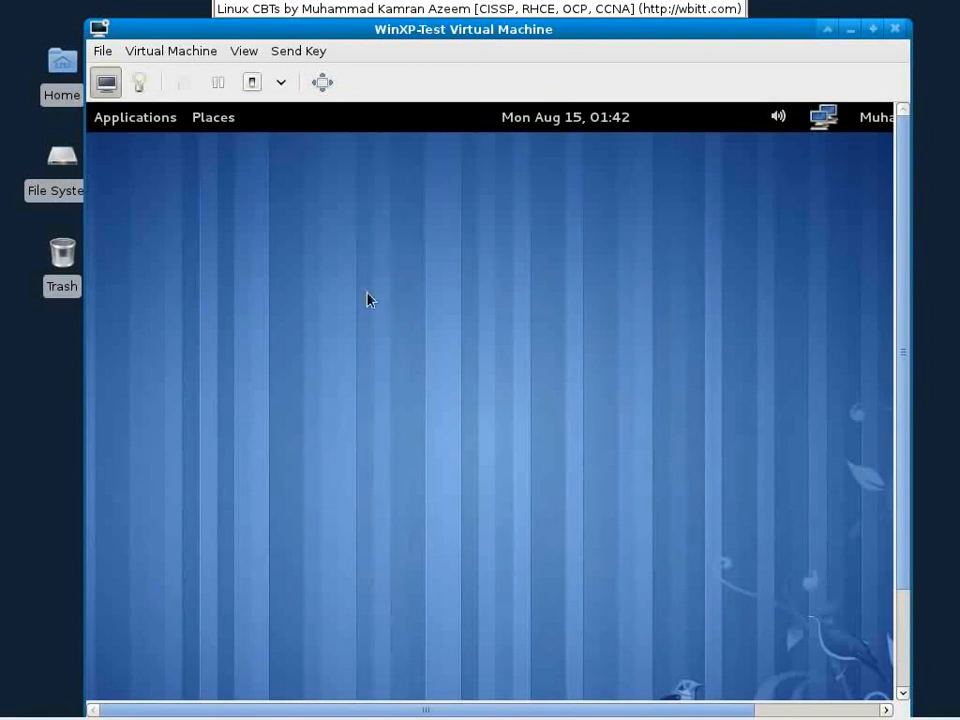
{"action": "left_click_drag", "start_coordinate": [637, 711], "coordinate": [762, 711]}
{"action": "left_click", "coordinate": [795, 117]}
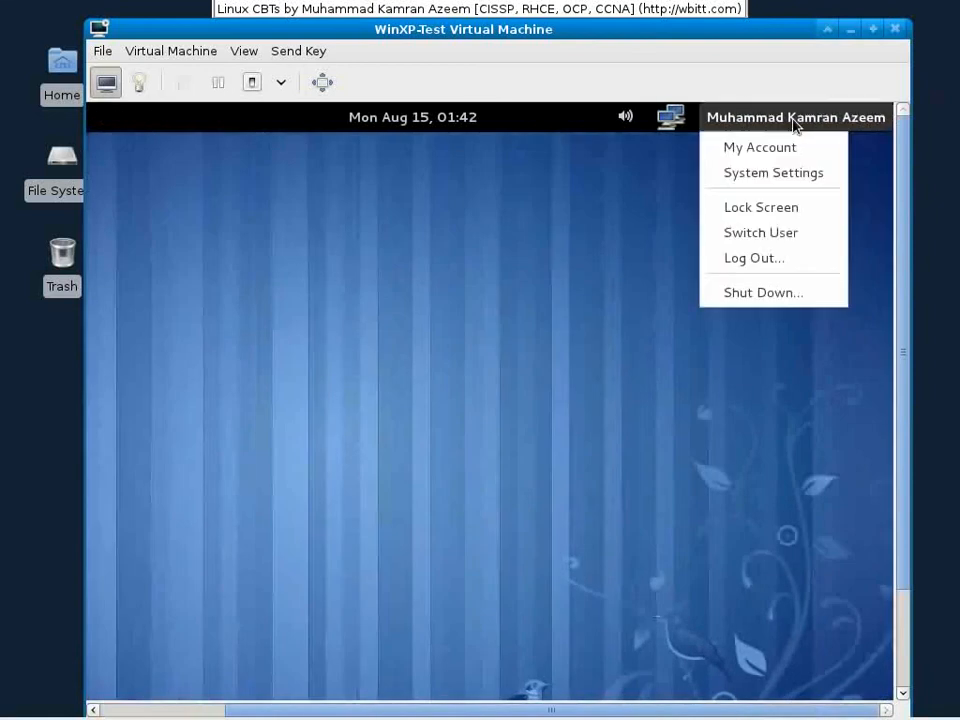
{"action": "left_click", "coordinate": [792, 173]}
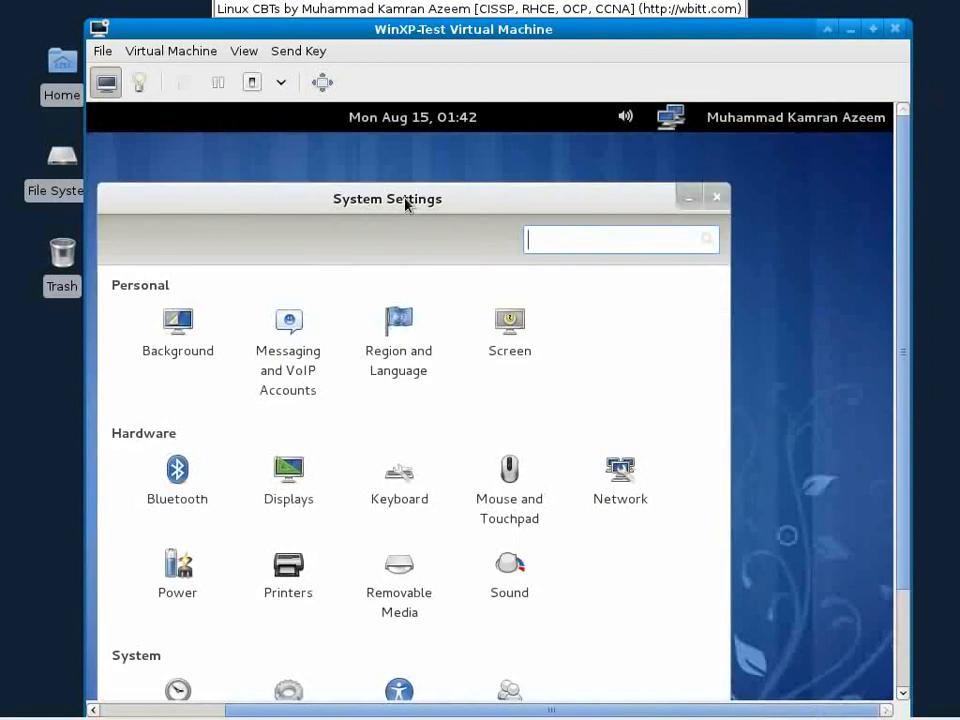
Step: Set the Displays resolution to 800 x 600 (4:3), keep the configuration, and close Displays
{"action": "left_click_drag", "start_coordinate": [407, 204], "coordinate": [438, 165]}
{"action": "left_click", "coordinate": [332, 430]}
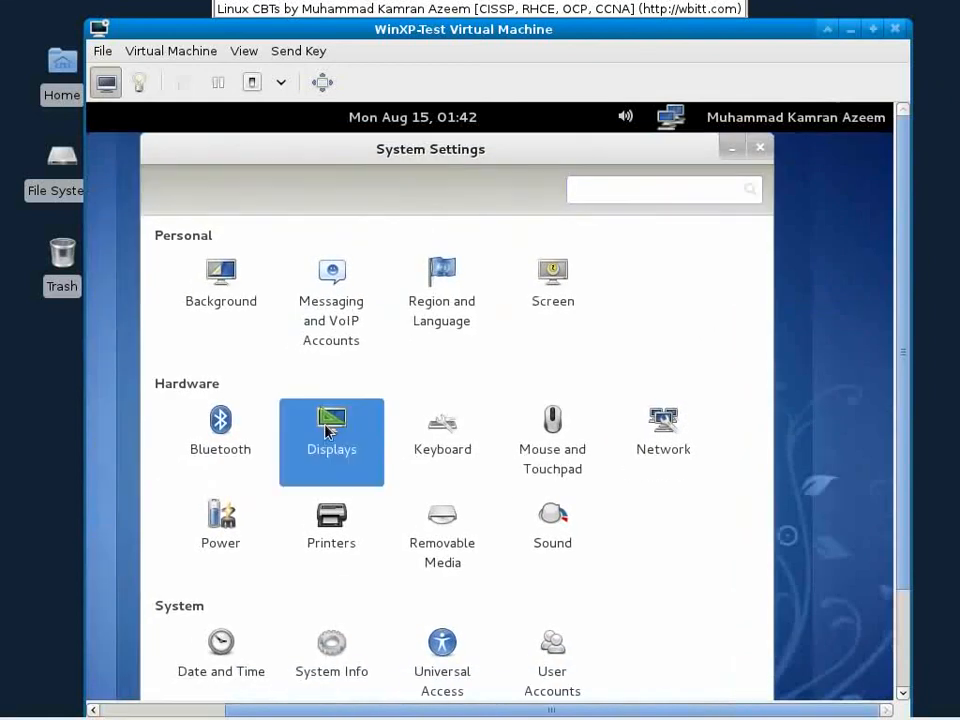
{"action": "scroll", "coordinate": [358, 486], "scroll_direction": "up", "scroll_amount": 10}
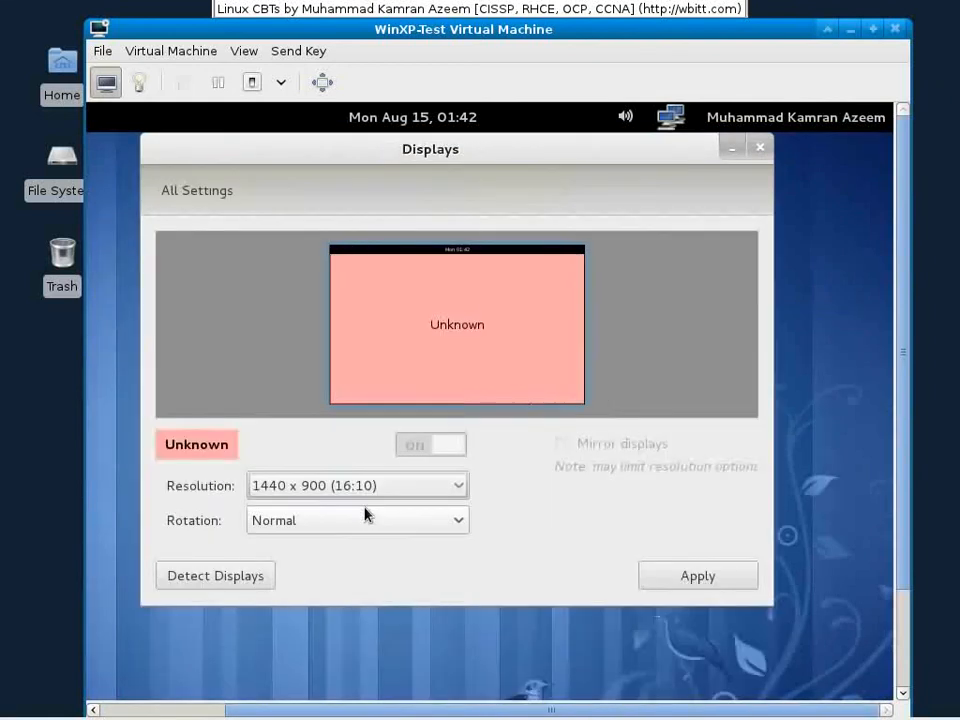
{"action": "left_click", "coordinate": [366, 486]}
{"action": "scroll", "coordinate": [365, 489], "scroll_direction": "down", "scroll_amount": 2}
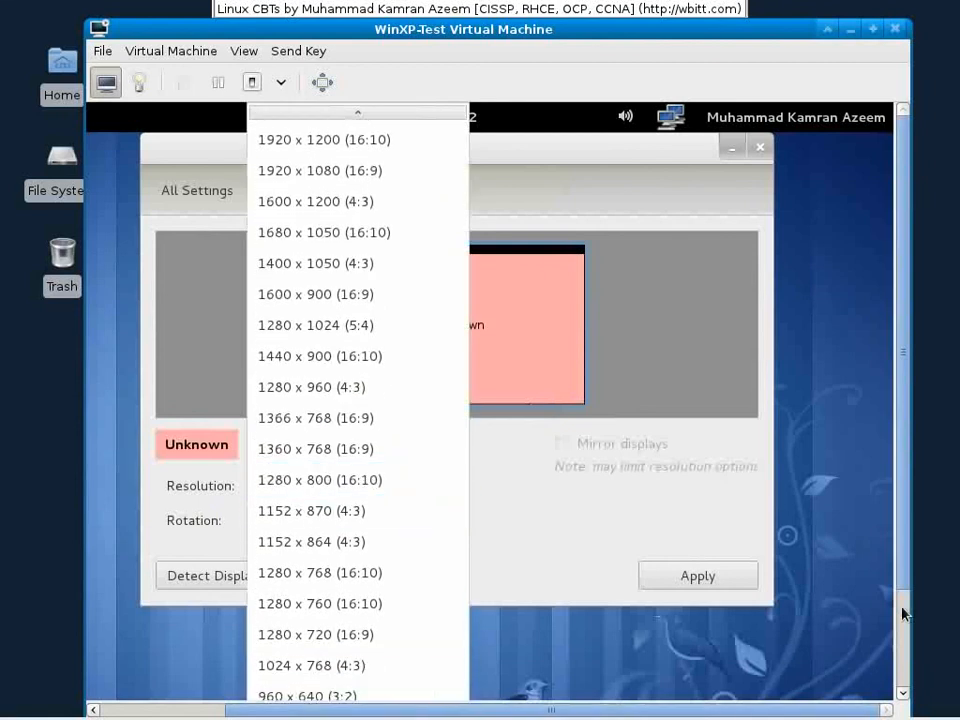
{"action": "left_click_drag", "start_coordinate": [901, 577], "coordinate": [901, 691]}
{"action": "left_click", "coordinate": [329, 667]}
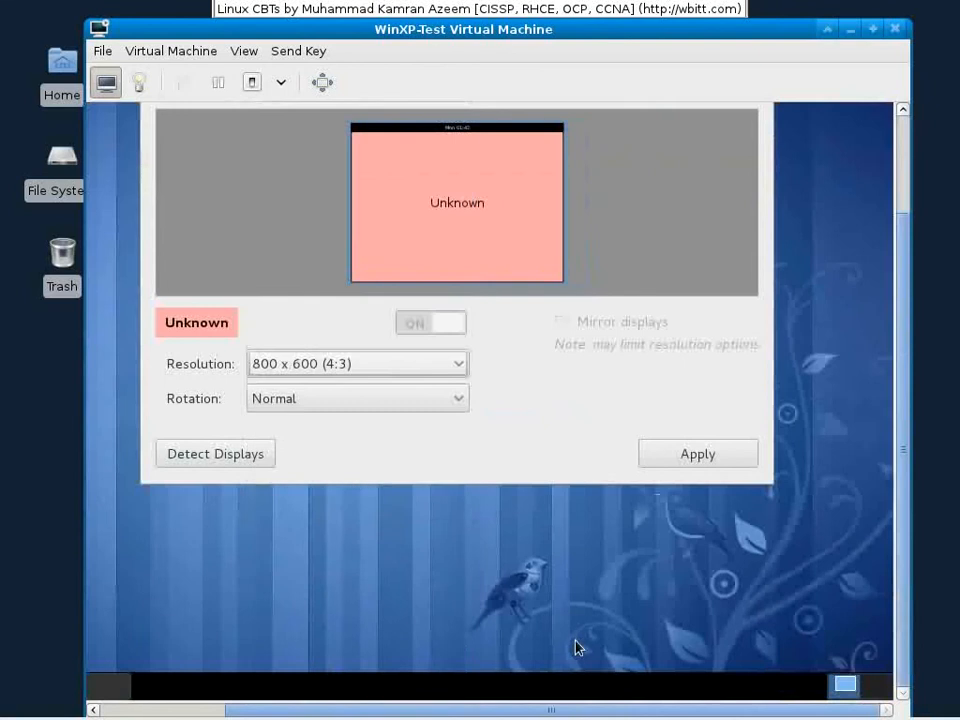
{"action": "left_click", "coordinate": [700, 456]}
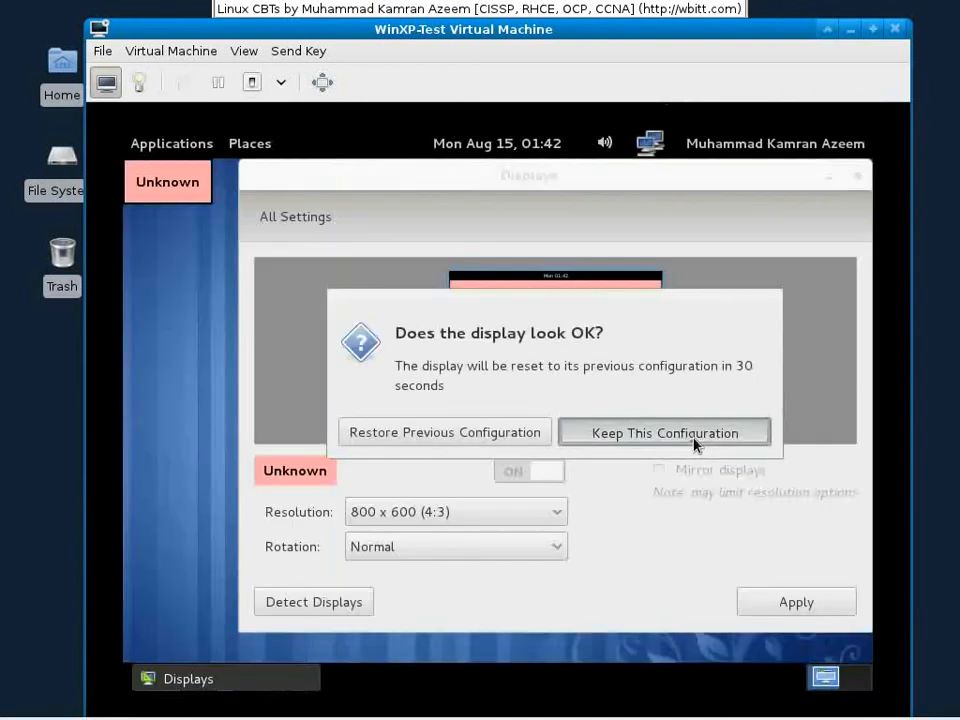
{"action": "left_click", "coordinate": [696, 442]}
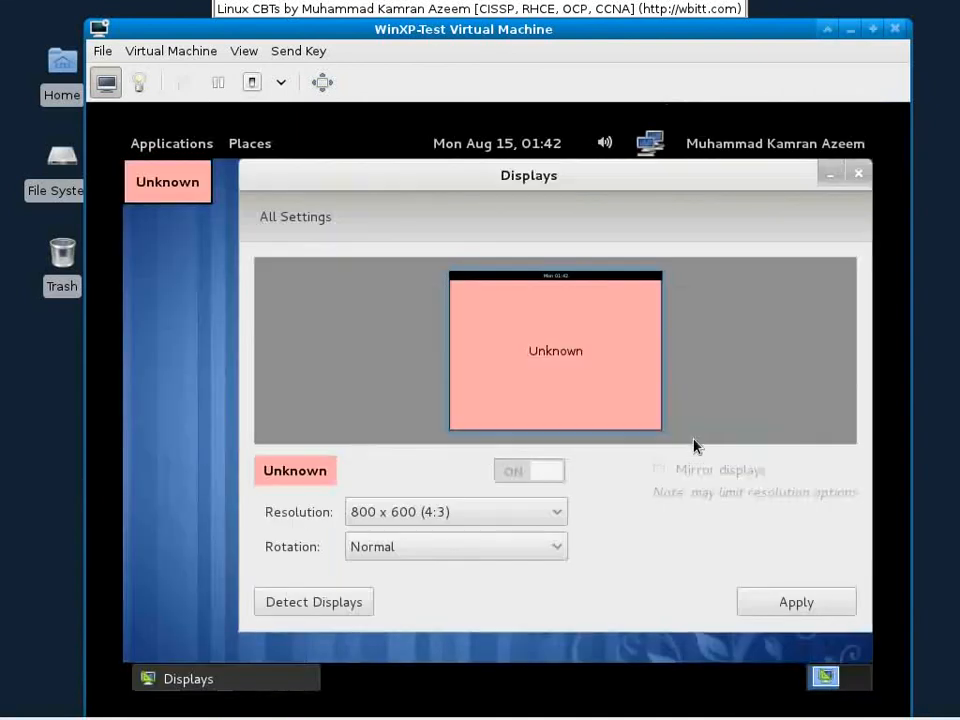
{"action": "left_click", "coordinate": [858, 175]}
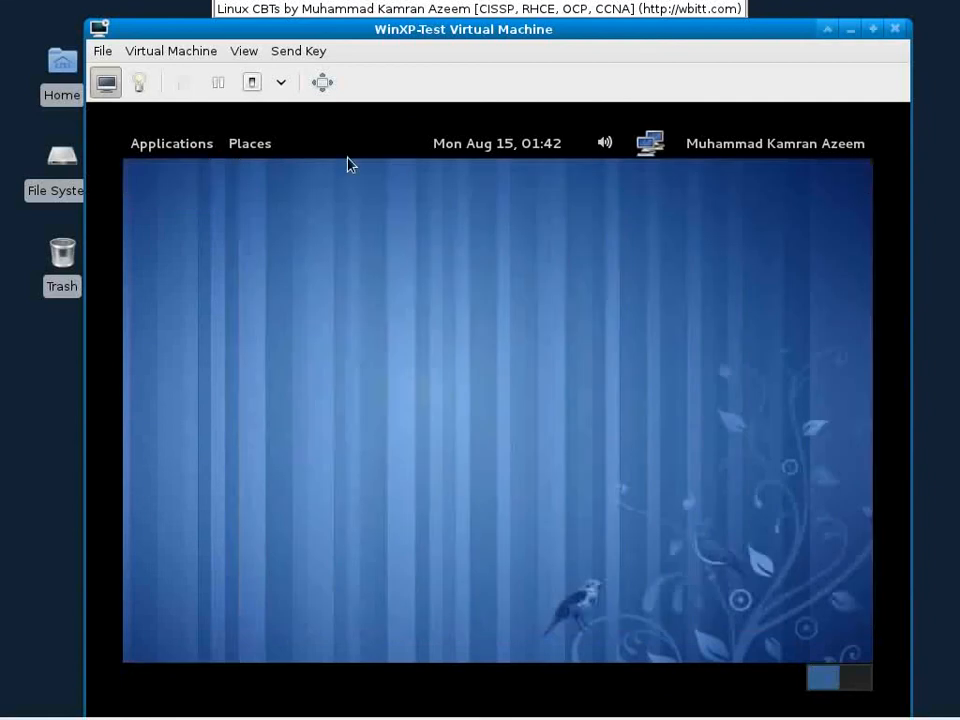
Step: Look through the Applications and network connection menus on the Fedora top bar
{"action": "left_click", "coordinate": [200, 150]}
{"action": "left_click", "coordinate": [573, 381]}
{"action": "left_click", "coordinate": [667, 145]}
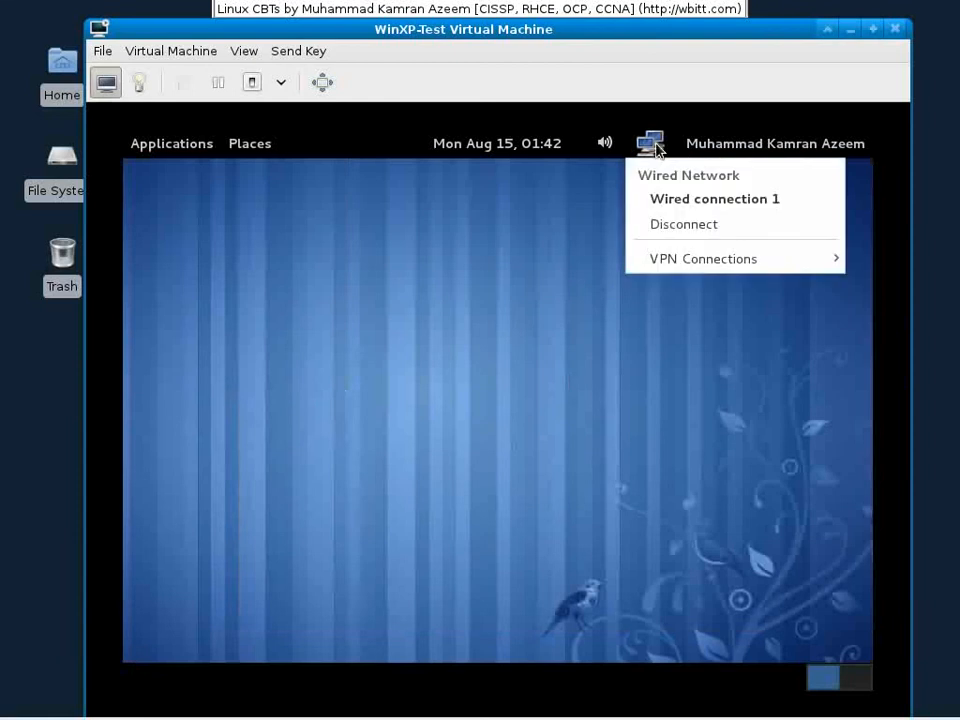
{"action": "left_click", "coordinate": [253, 167]}
{"action": "left_click", "coordinate": [199, 148]}
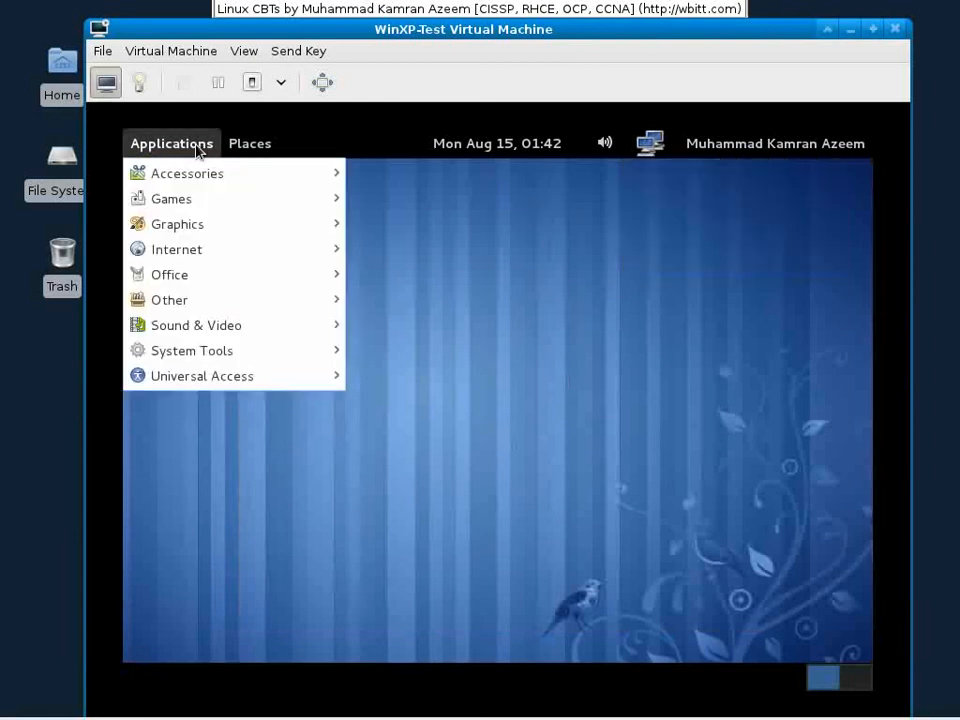
{"action": "left_click", "coordinate": [722, 238]}
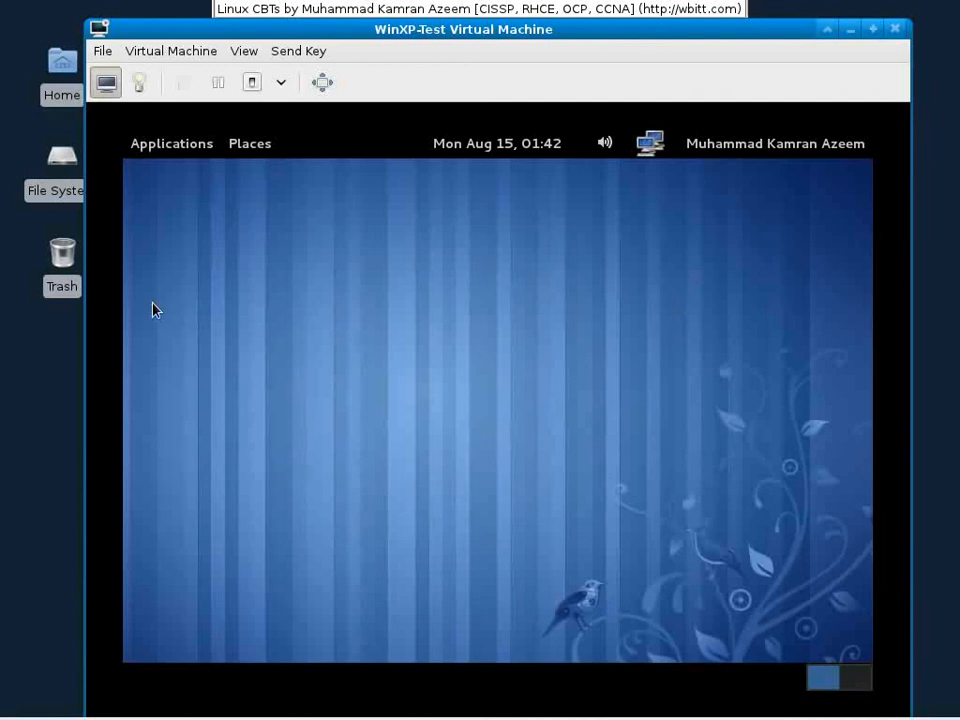
Step: Launch Terminal from Applications > System Tools
{"action": "left_click", "coordinate": [183, 153]}
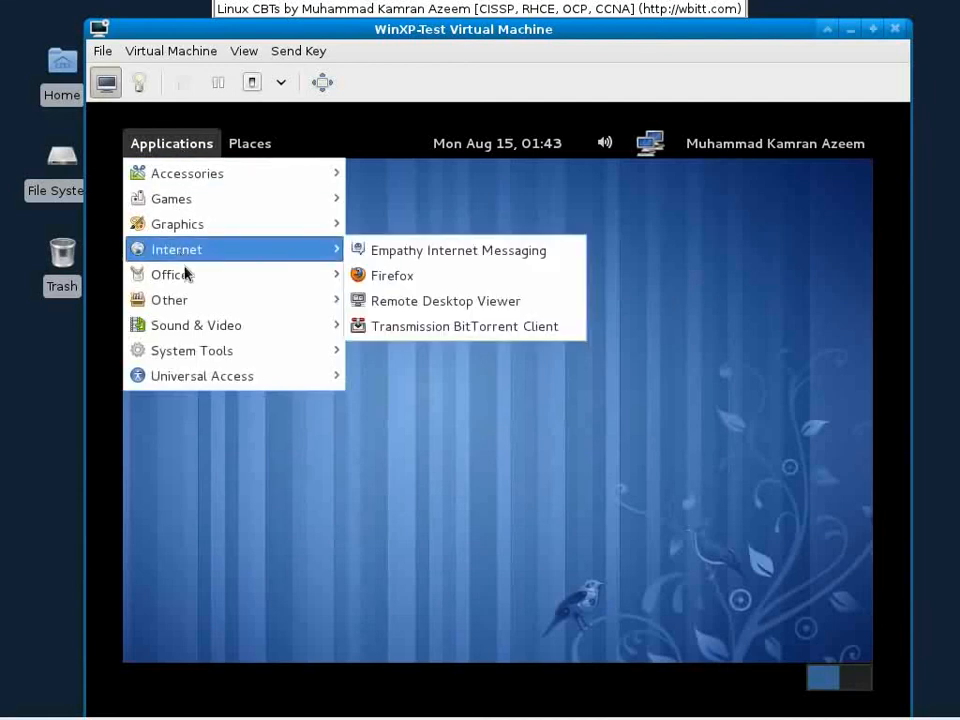
{"action": "mouse_move", "coordinate": [186, 276]}
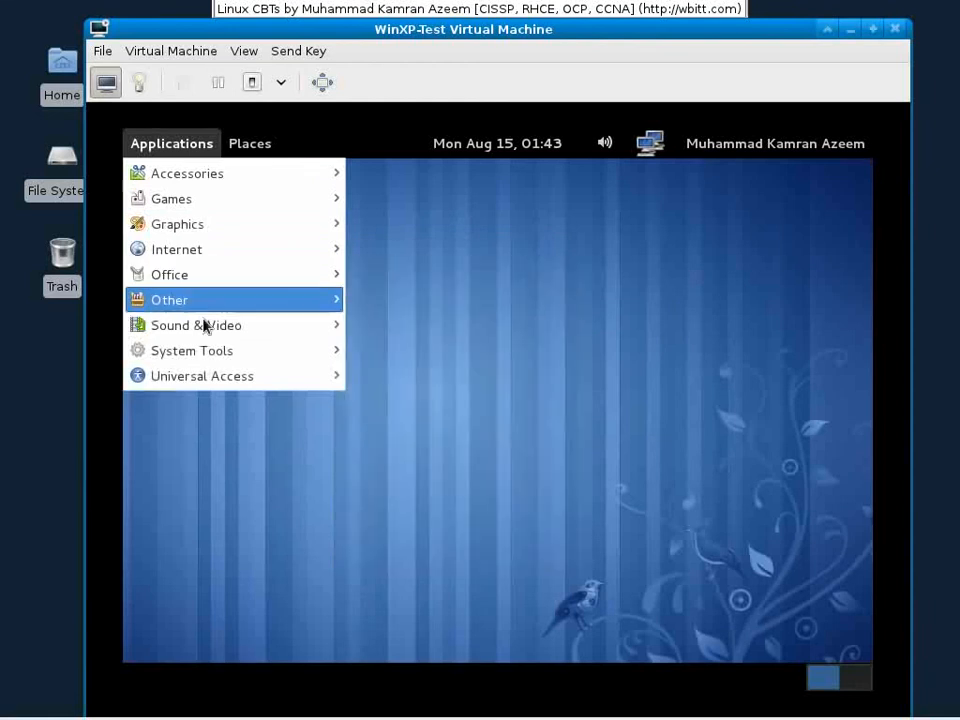
{"action": "mouse_move", "coordinate": [210, 362]}
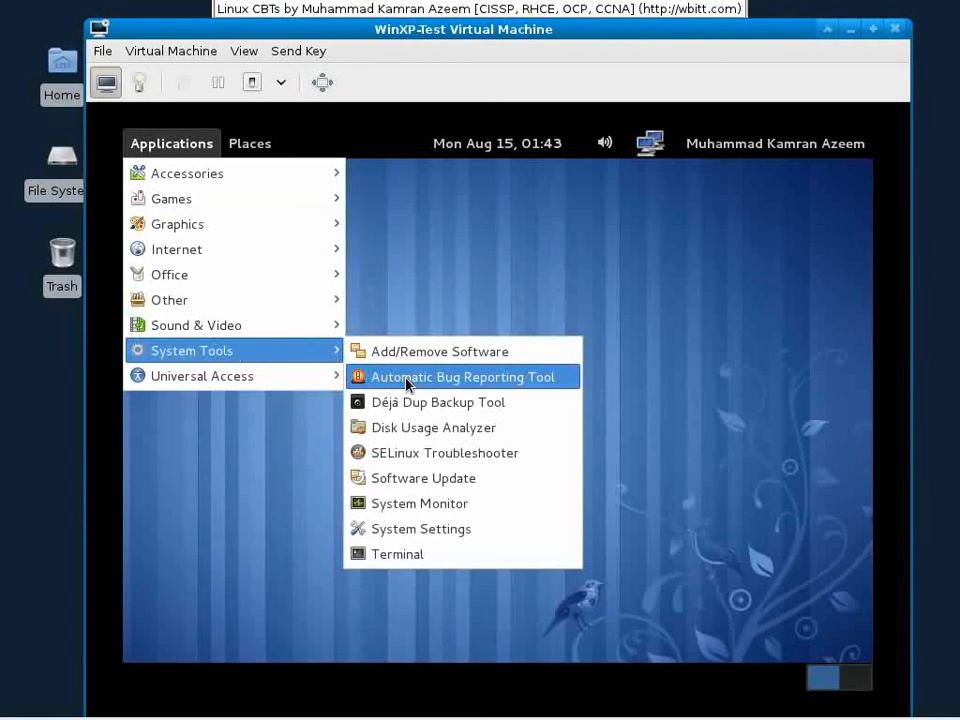
{"action": "left_click", "coordinate": [432, 555]}
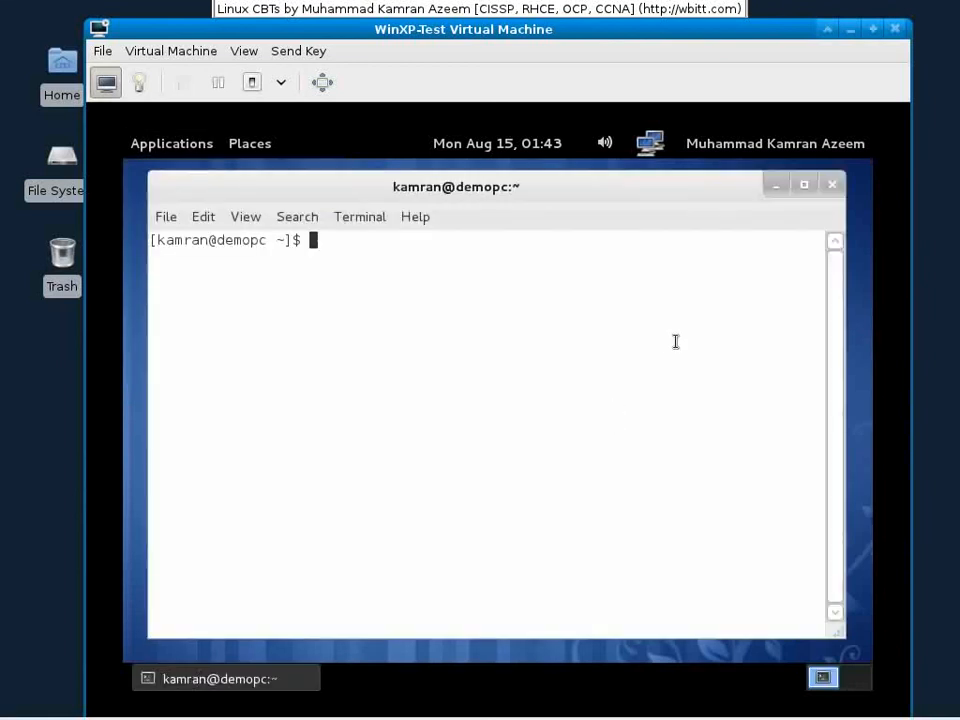
Step: Become root with su - and list the available yum-plugin* packages
{"action": "type", "text": "su -"}
{"action": "key", "text": "Return"}
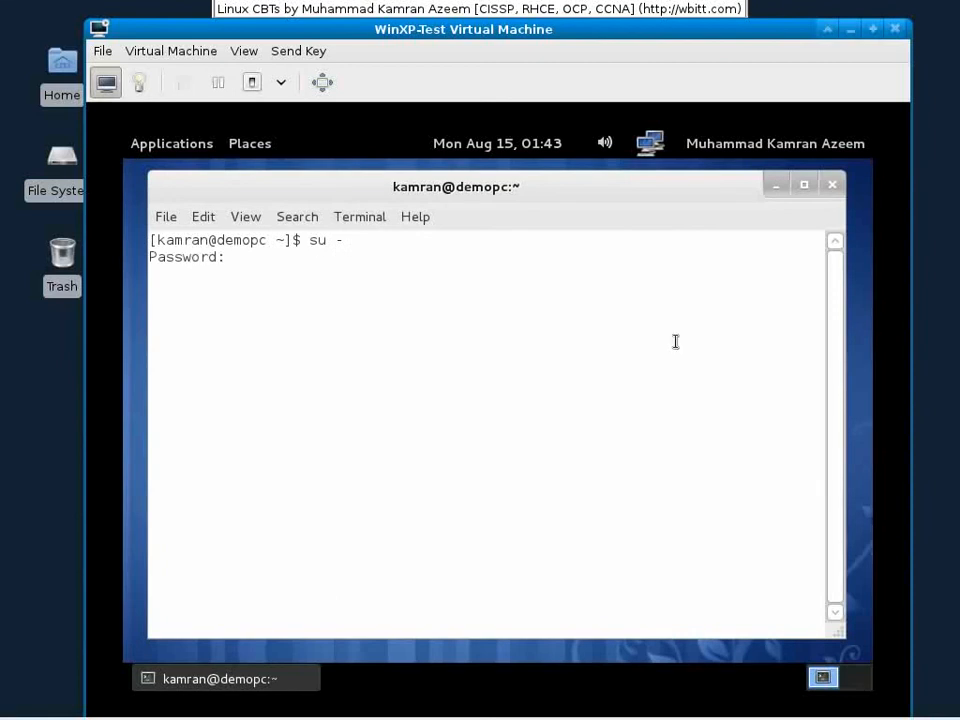
{"action": "key", "text": "Return"}
{"action": "type", "text": "yum -y upd"}
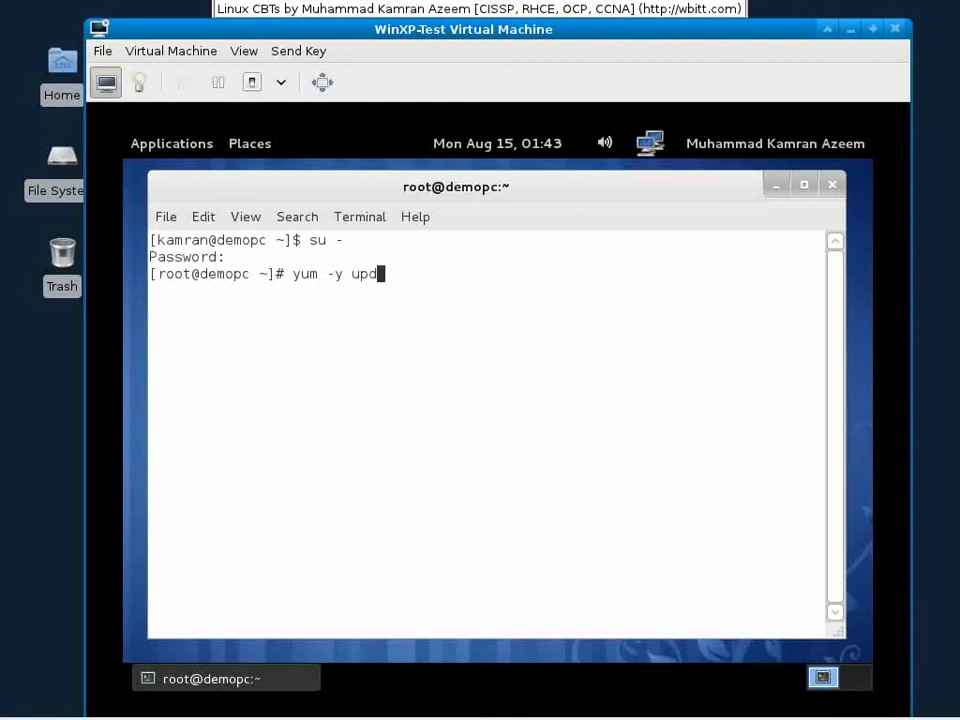
{"action": "type", "text": "ate"}
{"action": "key", "text": "BackSpace"}
{"action": "key", "text": "BackSpace"}
{"action": "key", "text": "BackSpace"}
{"action": "key", "text": "BackSpace"}
{"action": "key", "text": "BackSpace"}
{"action": "key", "text": "BackSpace"}
{"action": "key", "text": "BackSpace"}
{"action": "key", "text": "BackSpace"}
{"action": "key", "text": "BackSpace"}
{"action": "key", "text": "BackSpace"}
{"action": "key", "text": "BackSpace"}
{"action": "type", "text": "list "}
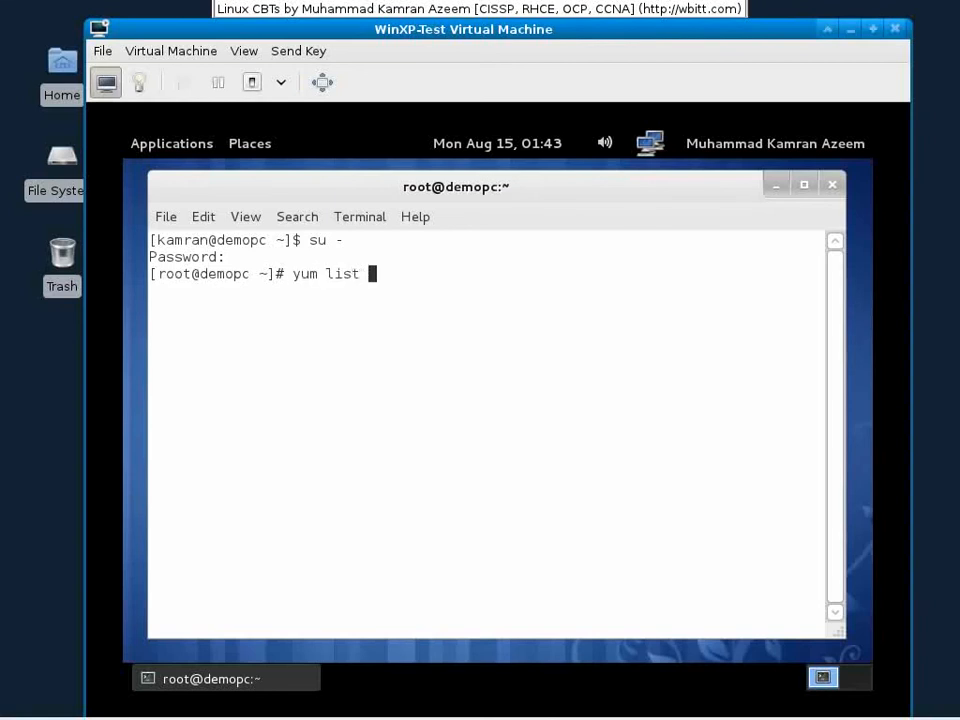
{"action": "type", "text": "yum-plugin*"}
{"action": "key", "text": "Return"}
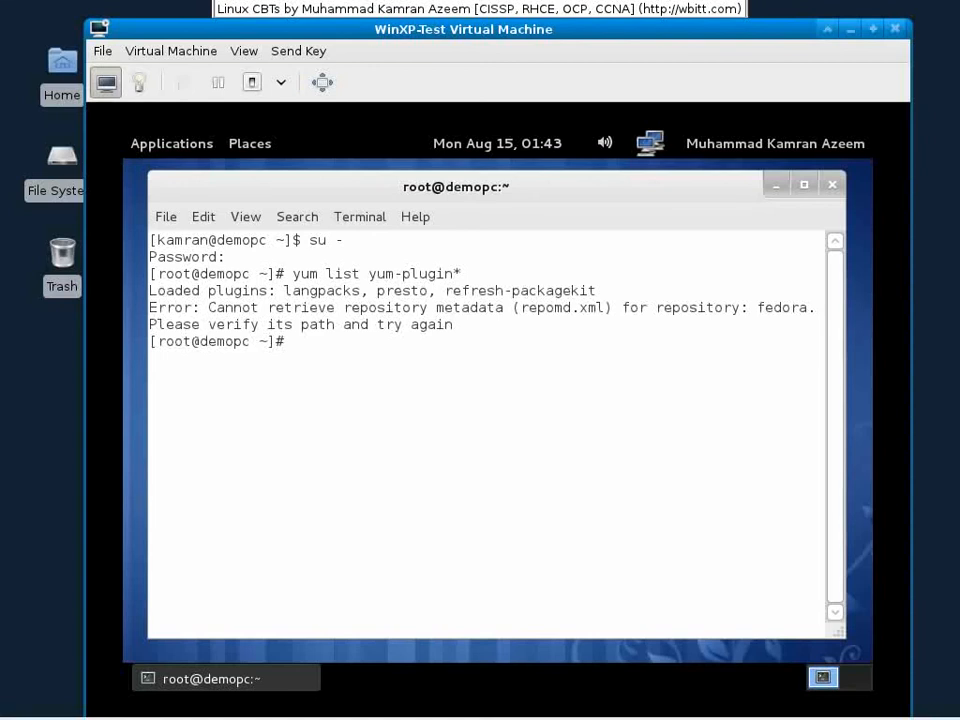
Step: Try a plain yum list, then clear cached repository data with yum clean all
{"action": "key", "text": "Up"}
{"action": "key", "text": "BackSpace"}
{"action": "key", "text": "BackSpace"}
{"action": "key", "text": "BackSpace"}
{"action": "key", "text": "BackSpace"}
{"action": "key", "text": "BackSpace"}
{"action": "key", "text": "BackSpace"}
{"action": "key", "text": "BackSpace"}
{"action": "key", "text": "BackSpace"}
{"action": "key", "text": "BackSpace"}
{"action": "key", "text": "BackSpace"}
{"action": "key", "text": "BackSpace"}
{"action": "key", "text": "BackSpace"}
{"action": "key", "text": "BackSpace"}
{"action": "key", "text": "BackSpace"}
{"action": "key", "text": "BackSpace"}
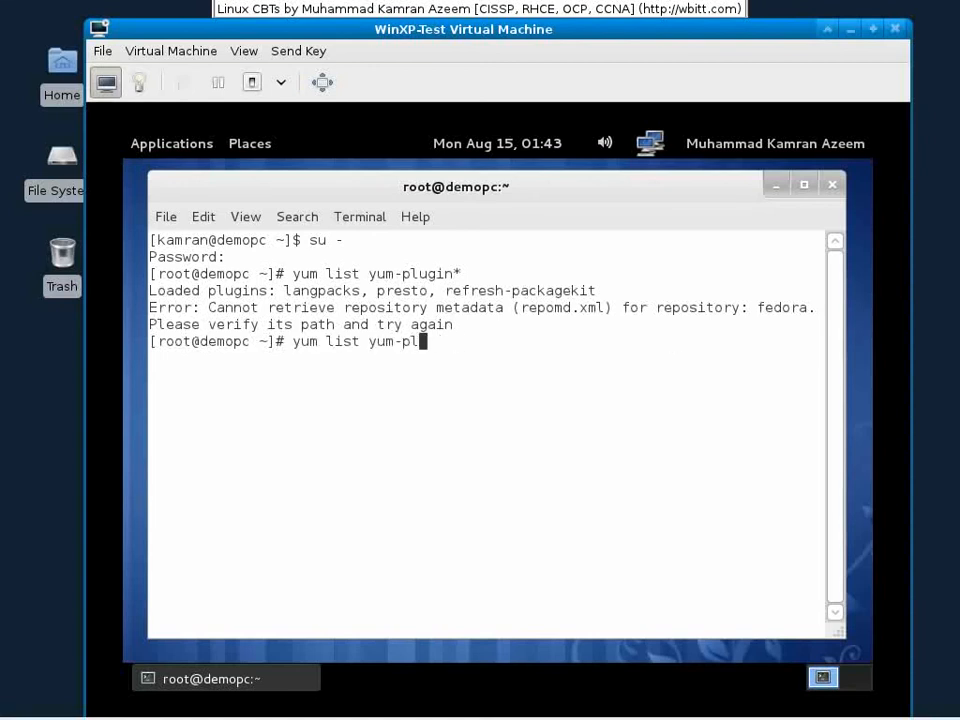
{"action": "type", "text": "ist"}
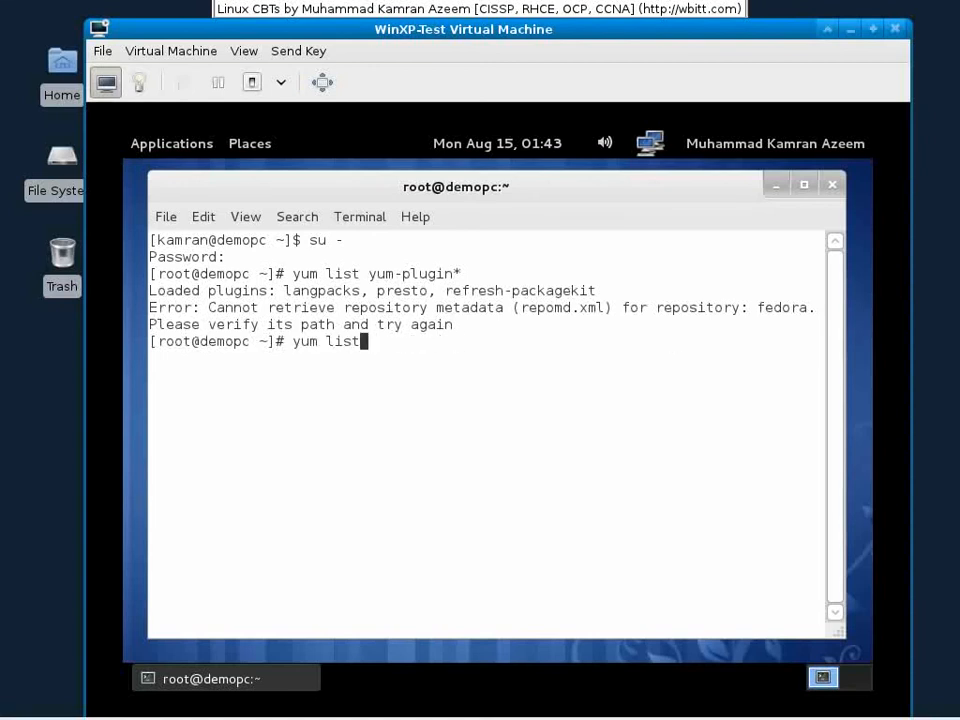
{"action": "key", "text": "Return"}
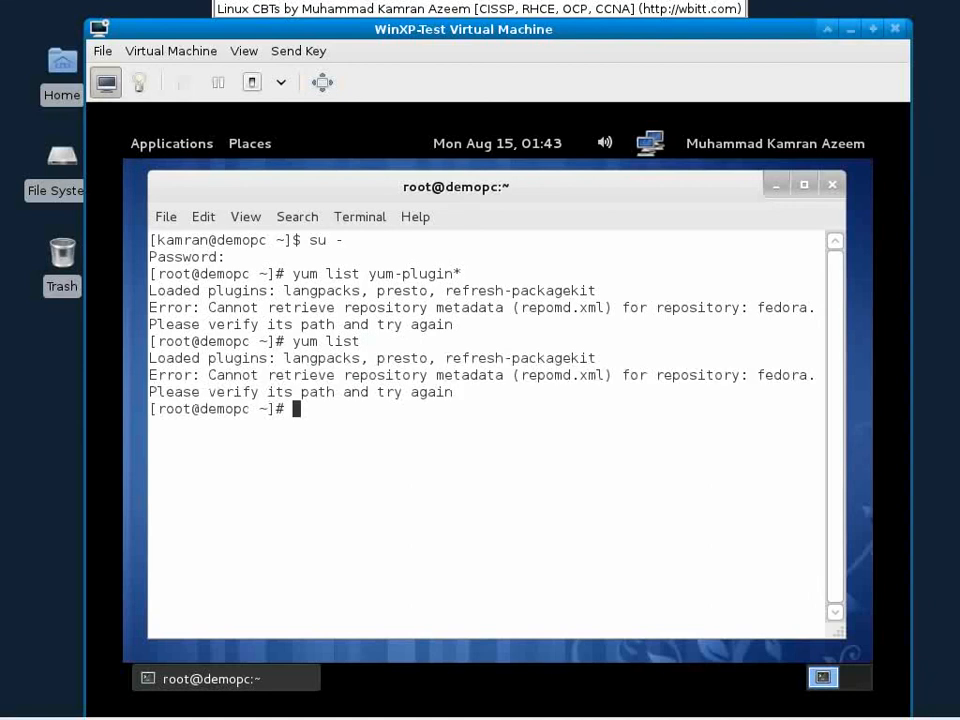
{"action": "type", "text": "yum clean all"}
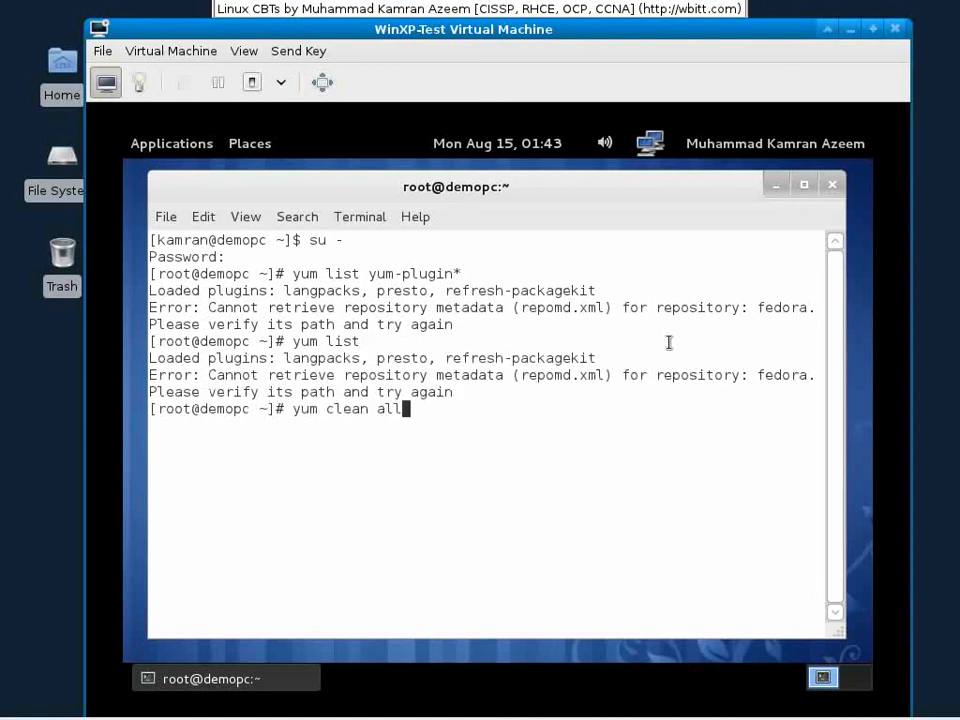
{"action": "key", "text": "Return"}
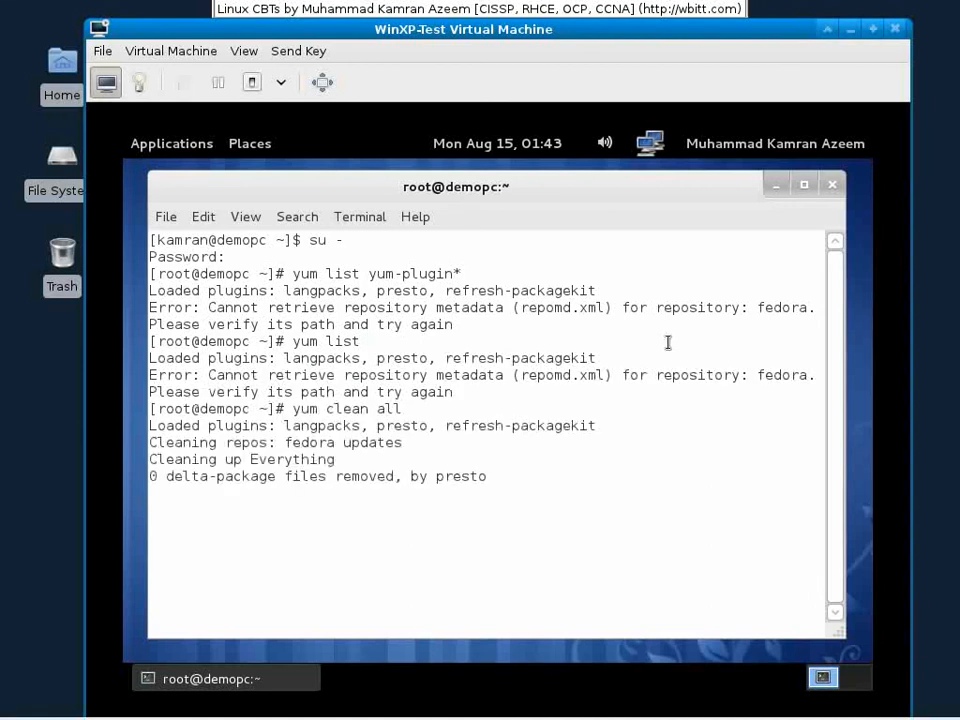
{"action": "key", "text": "Up"}
{"action": "key", "text": "Up"}
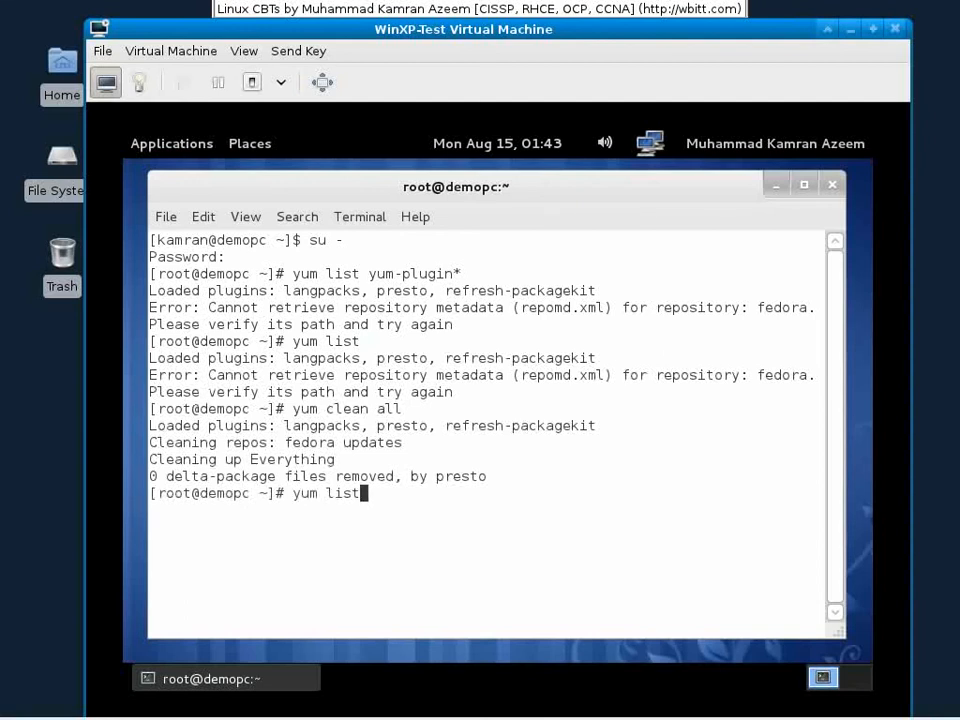
Step: Rerun yum list and let the full package listing finish through zzuf
{"action": "key", "text": "Return"}
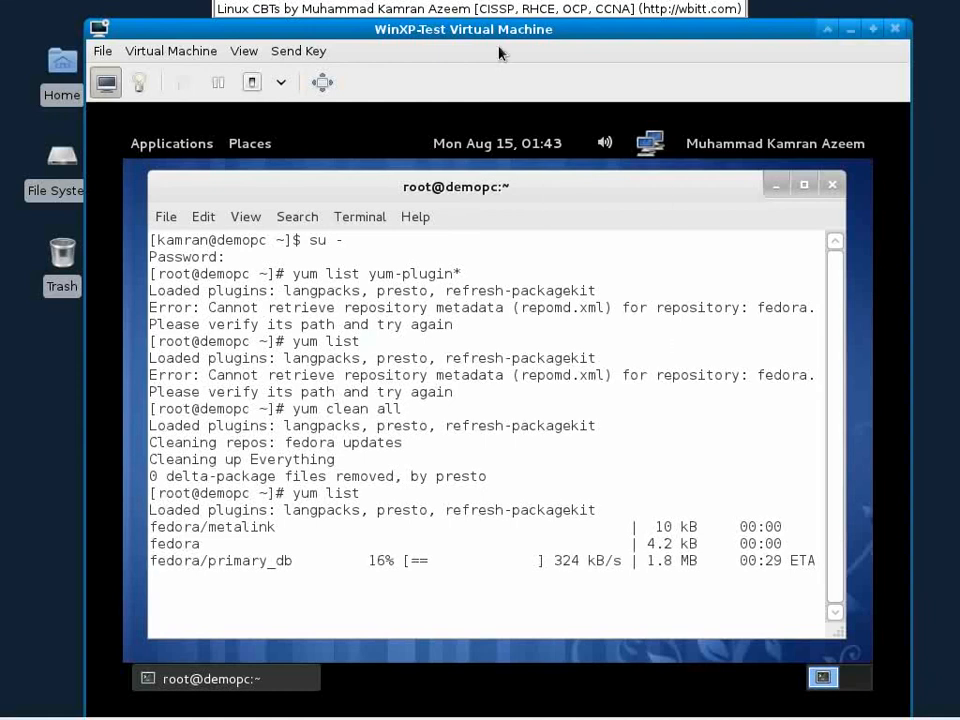
{"action": "left_click_drag", "start_coordinate": [634, 189], "coordinate": [609, 174]}
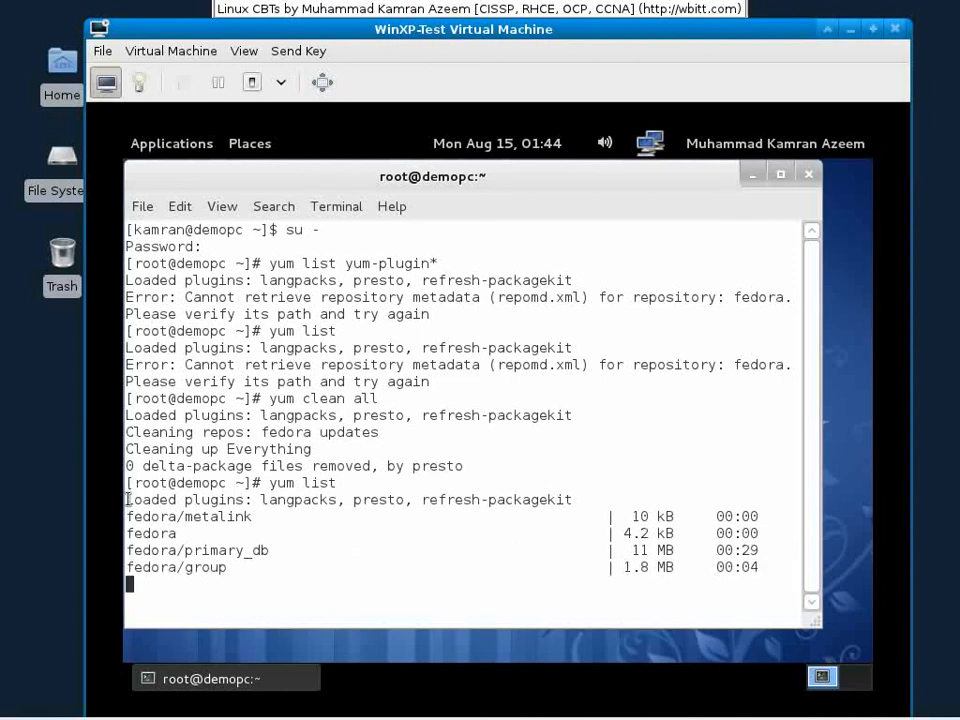
{"action": "left_click_drag", "start_coordinate": [126, 499], "coordinate": [594, 496]}
{"action": "left_click", "coordinate": [594, 496]}
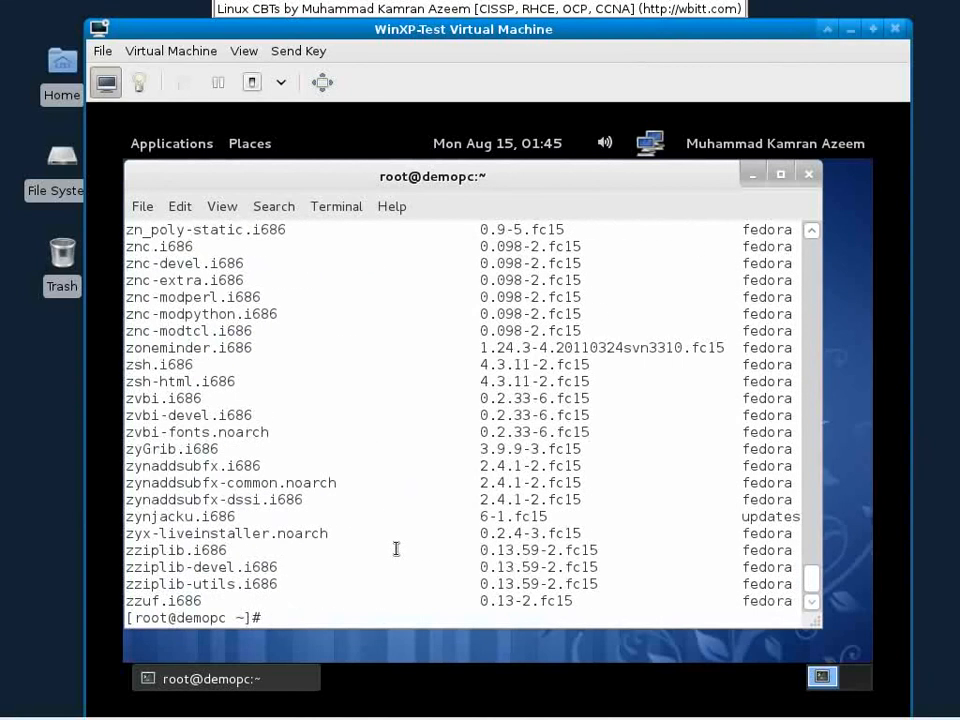
Step: List the available yum-plugin* packages to locate yum-plugin-fastestmirror
{"action": "type", "text": "yum list yum-plugin"}
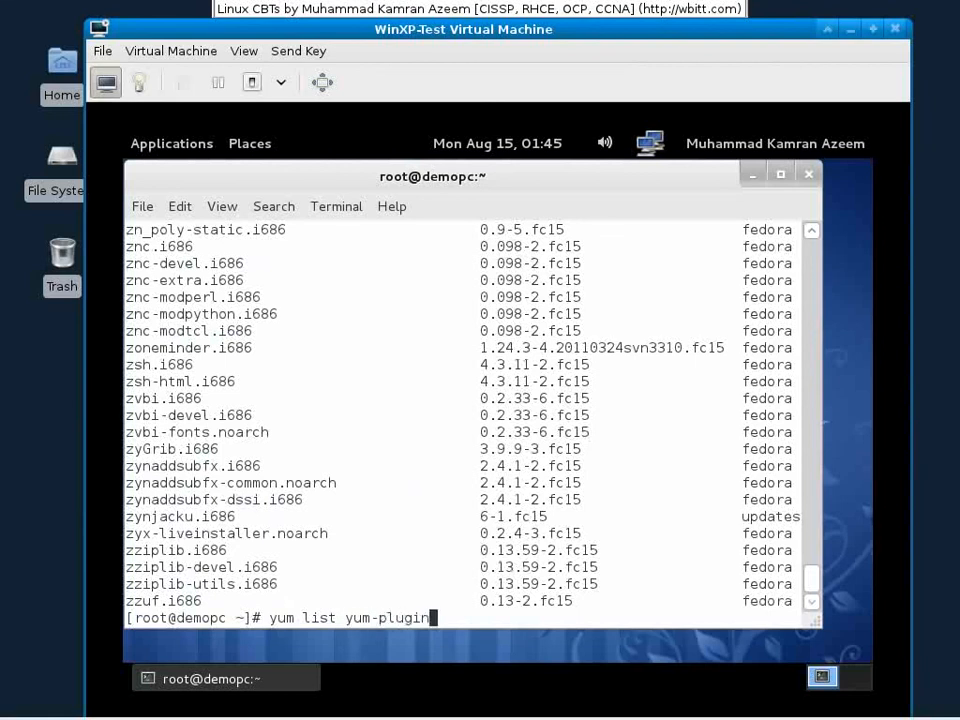
{"action": "type", "text": "*"}
{"action": "key", "text": "Return"}
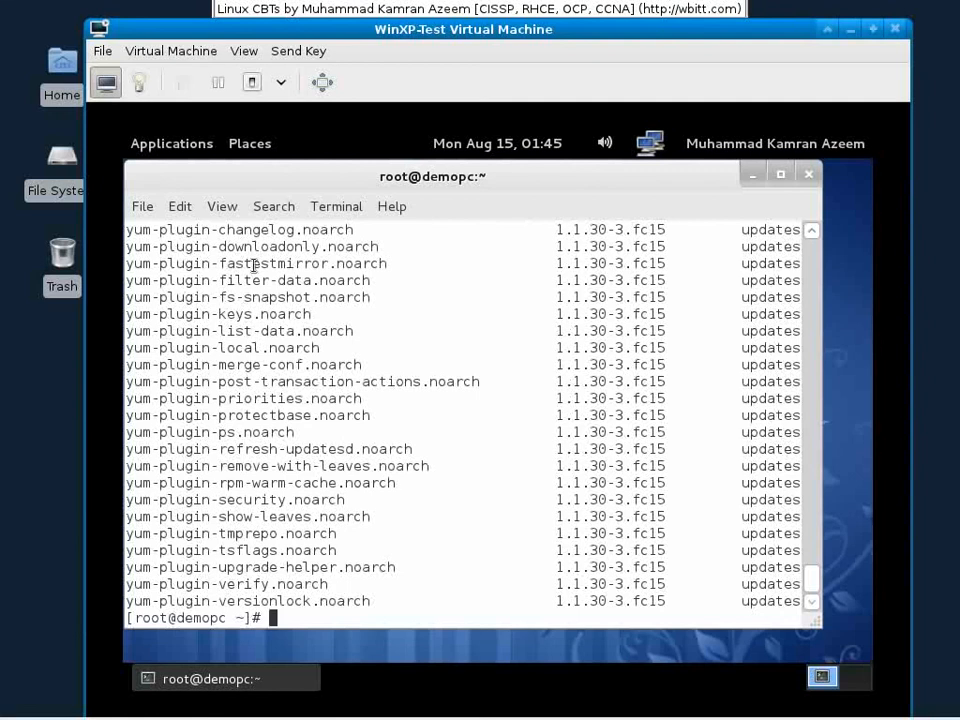
{"action": "mouse_move", "coordinate": [391, 264]}
{"action": "left_mouse_down"}
{"action": "mouse_move", "coordinate": [128, 266]}
{"action": "mouse_move", "coordinate": [385, 266]}
{"action": "left_mouse_up"}
{"action": "left_click", "coordinate": [133, 266]}
Step: Install yum-plugin-fastestmirror with yum -y install and check the Complete! output
{"action": "middle_click", "coordinate": [362, 268]}
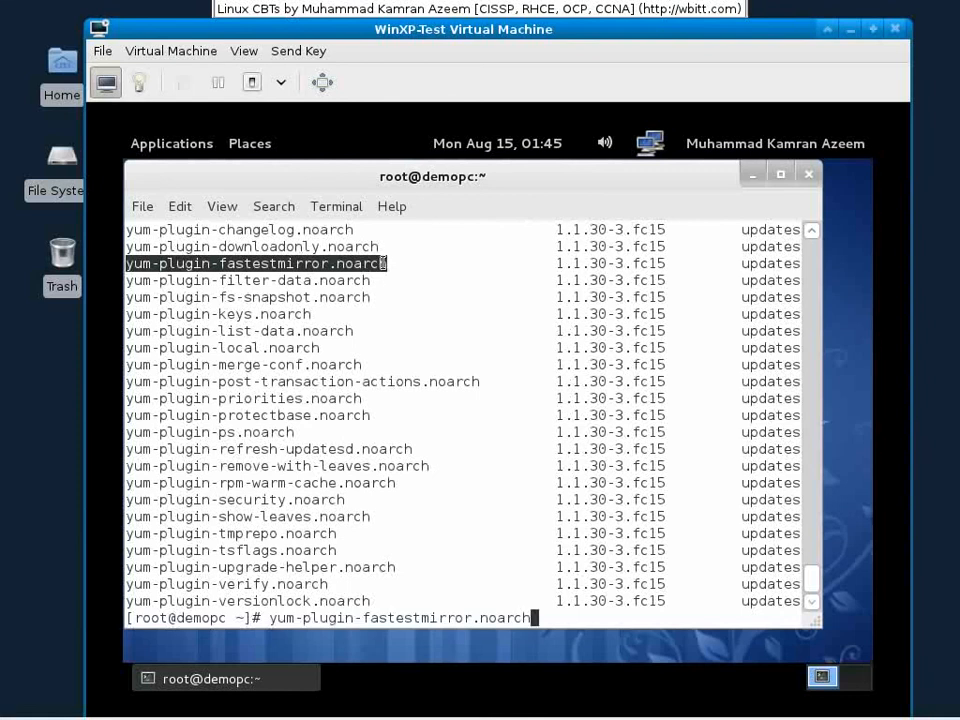
{"action": "key", "text": "Home"}
{"action": "type", "text": "yum -y instal"}
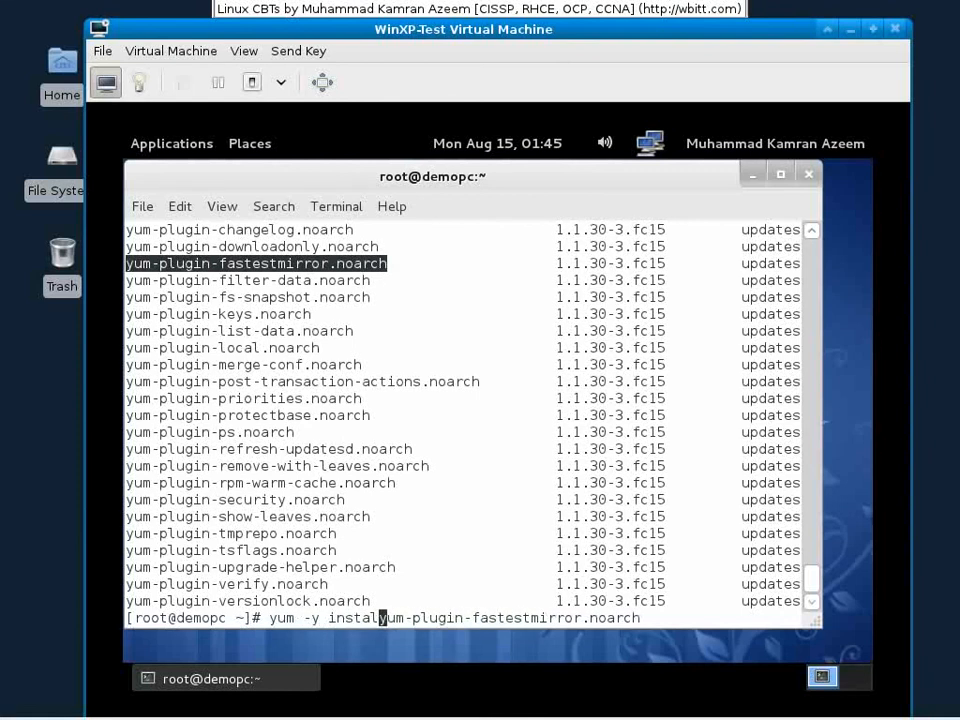
{"action": "type", "text": "l"}
{"action": "key", "text": "Return"}
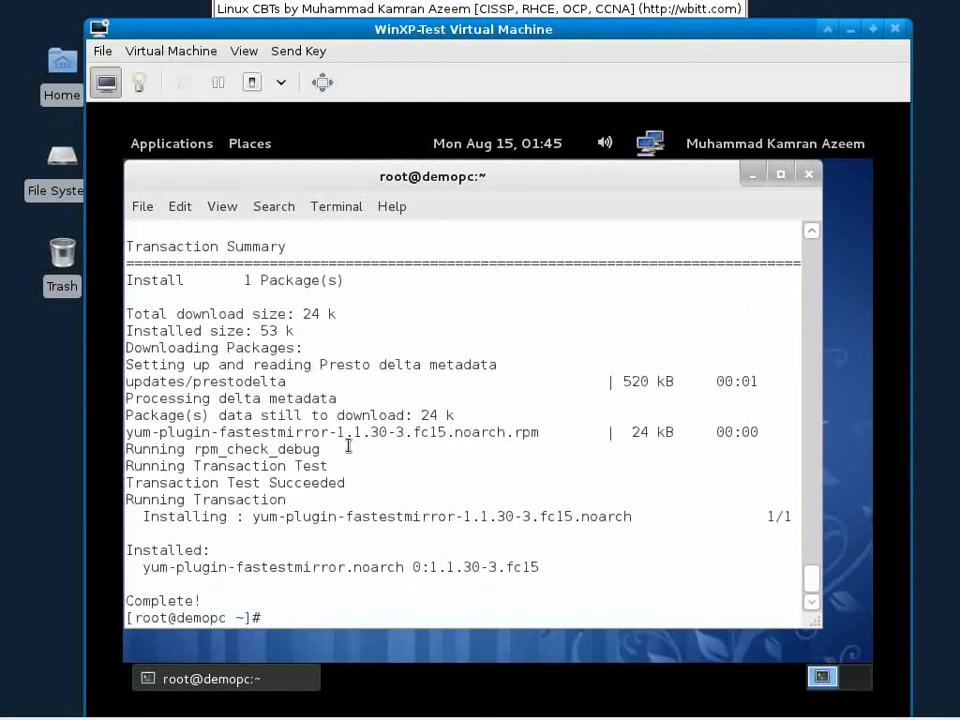
{"action": "scroll", "coordinate": [350, 446], "scroll_direction": "up", "scroll_amount": 5}
{"action": "scroll", "coordinate": [348, 446], "scroll_direction": "up", "scroll_amount": 6}
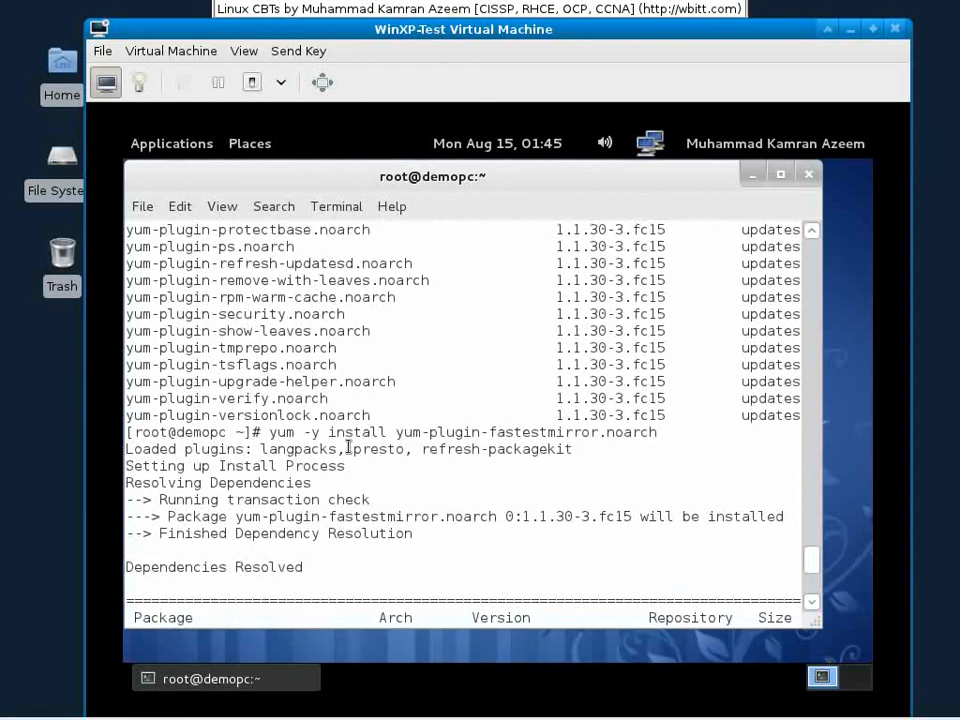
{"action": "scroll", "coordinate": [348, 446], "scroll_direction": "up", "scroll_amount": 4}
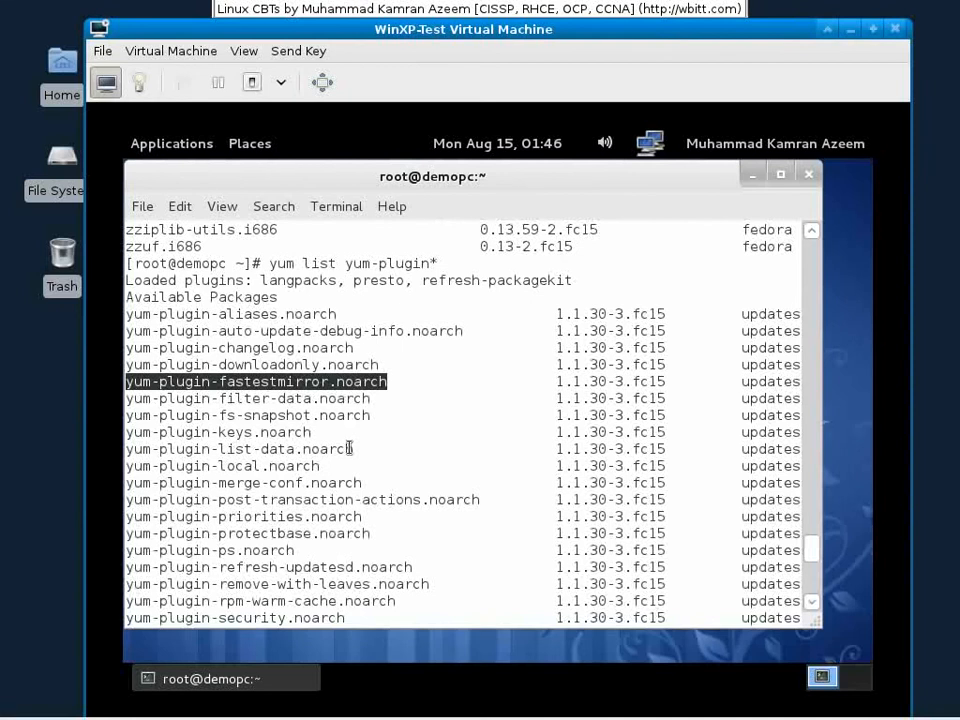
{"action": "scroll", "coordinate": [350, 448], "scroll_direction": "down", "scroll_amount": 15}
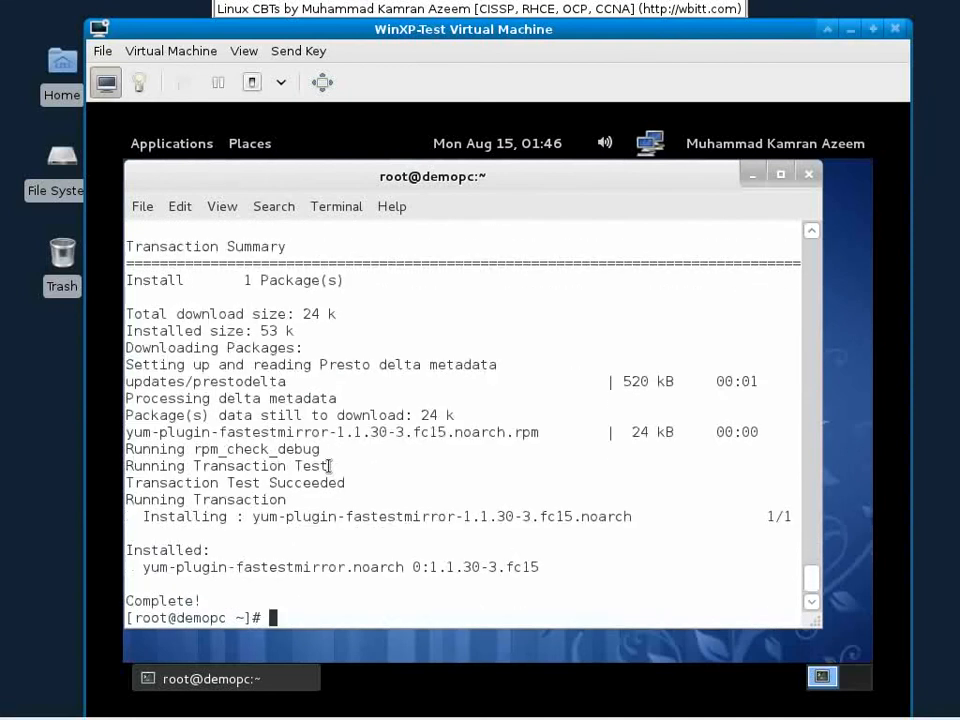
Step: Run yum -y update, upgrading 358 packages with a 270 M download
{"action": "type", "text": "yum -y u"}
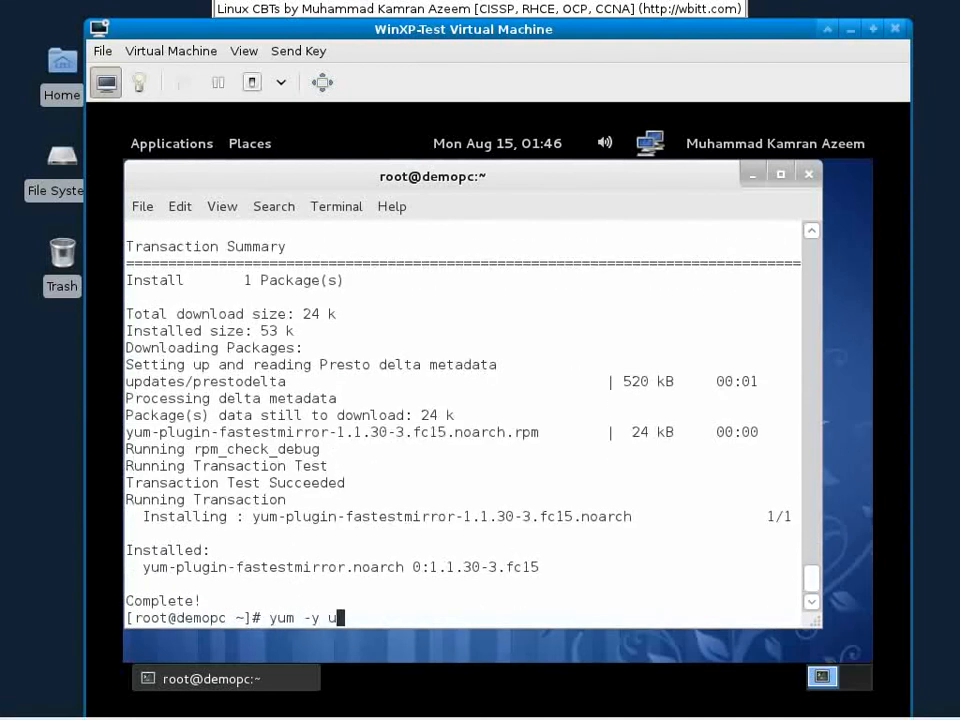
{"action": "type", "text": "pdate"}
{"action": "key", "text": "Return"}
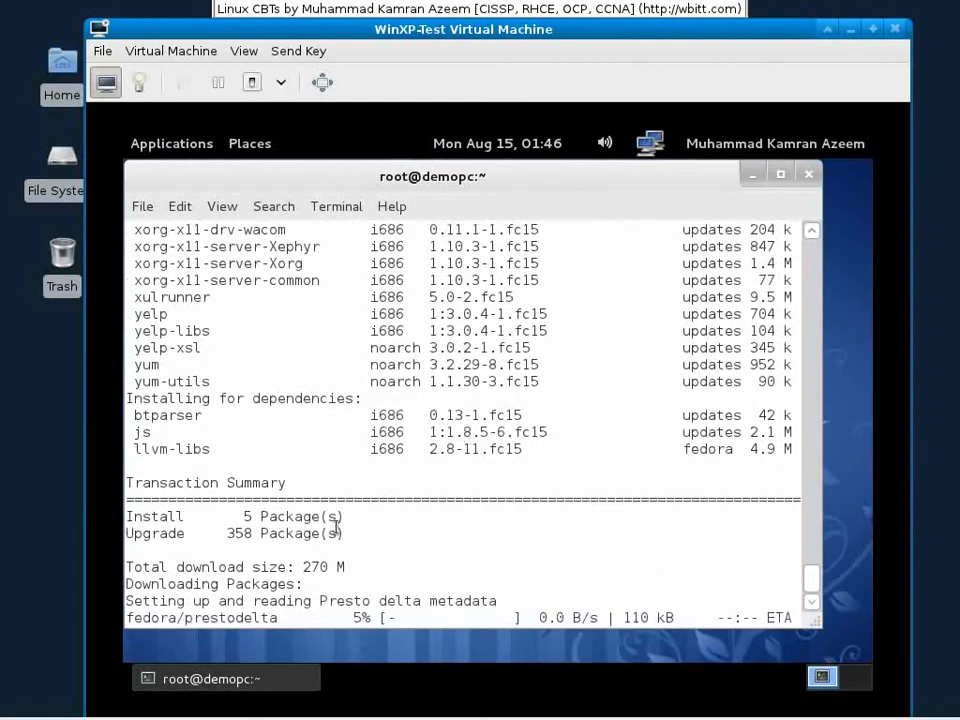
{"action": "left_click_drag", "start_coordinate": [298, 567], "coordinate": [355, 567]}
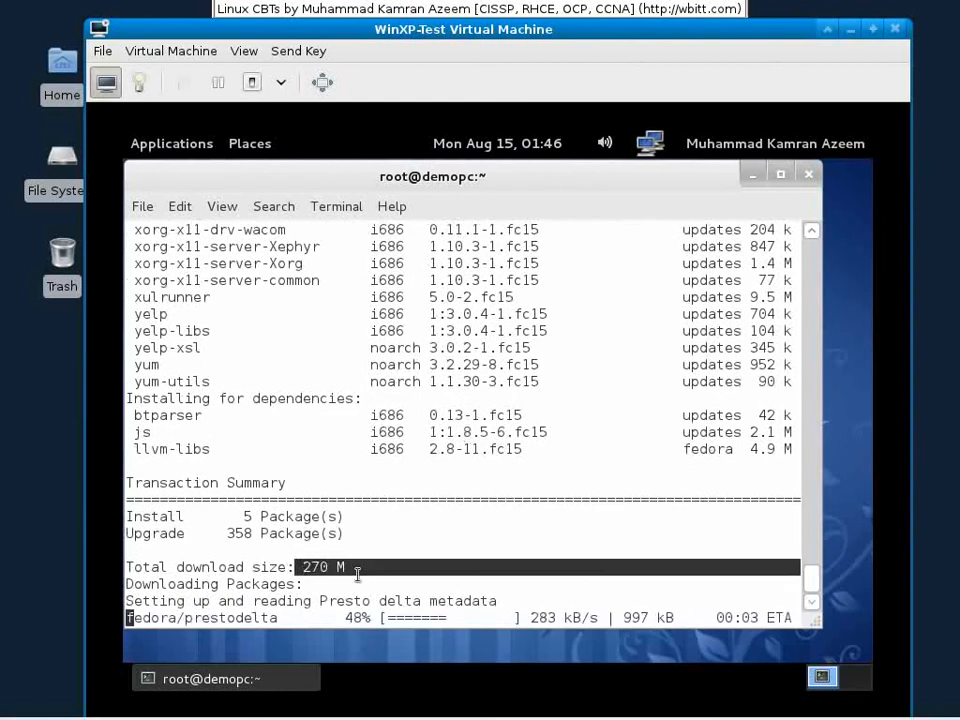